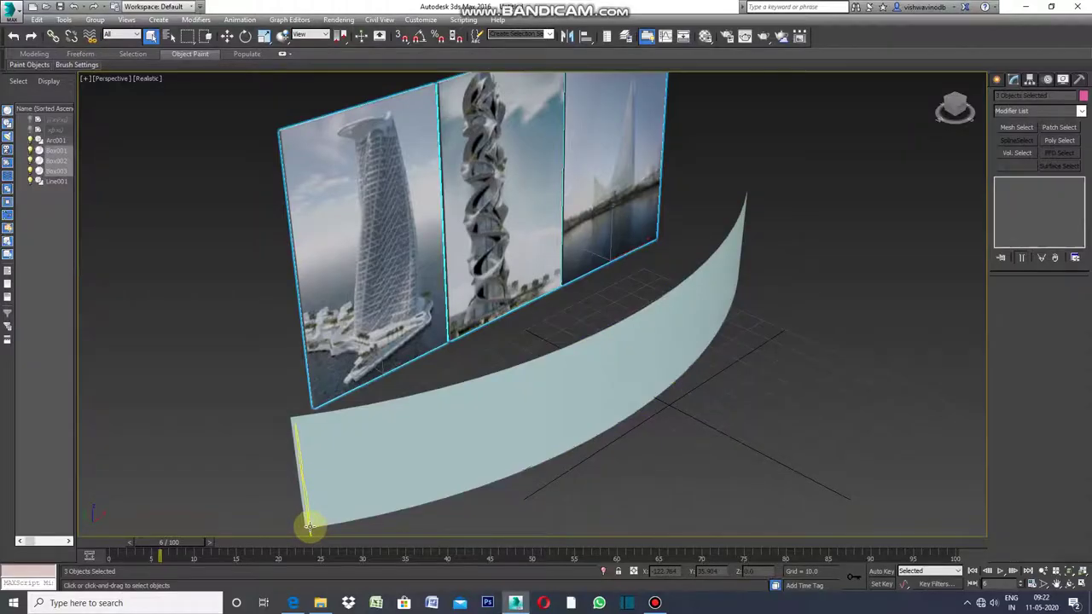
Select the profile line Line001 at the curved wall's end, rather than the image panels
{"action": "left_click", "coordinate": [310, 525]}
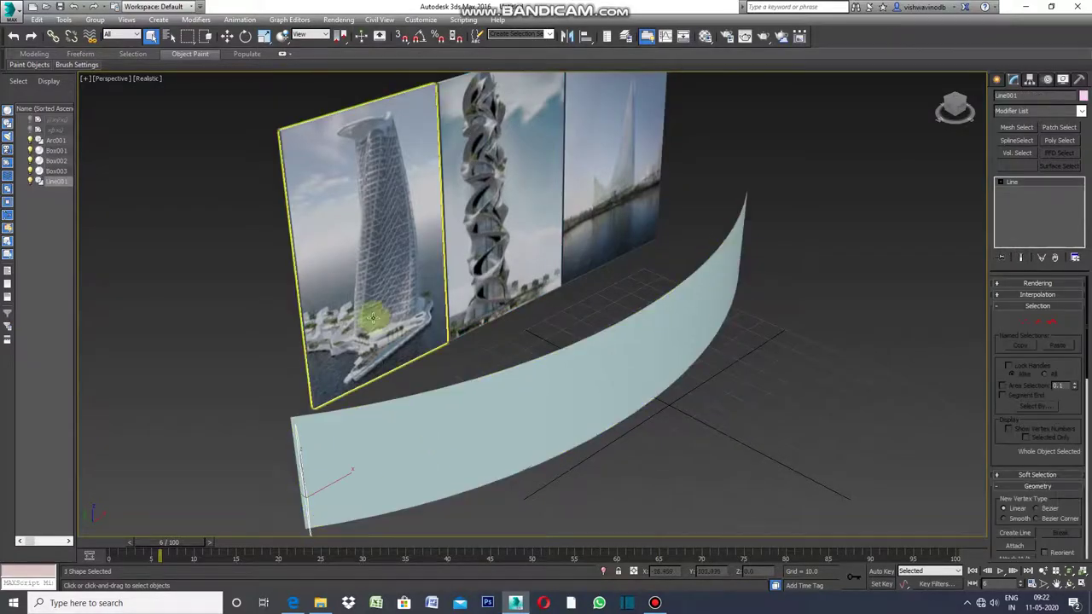
{"action": "left_click", "coordinate": [86, 78]}
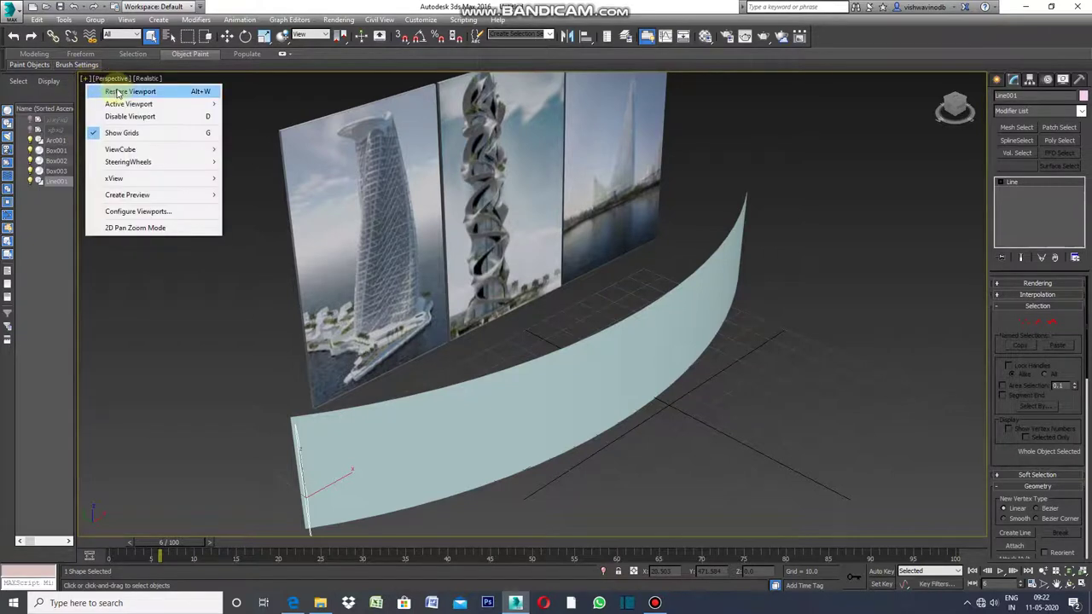
Restore the four-viewport layout and zoom the Top view to frame the arc
{"action": "left_click", "coordinate": [117, 92]}
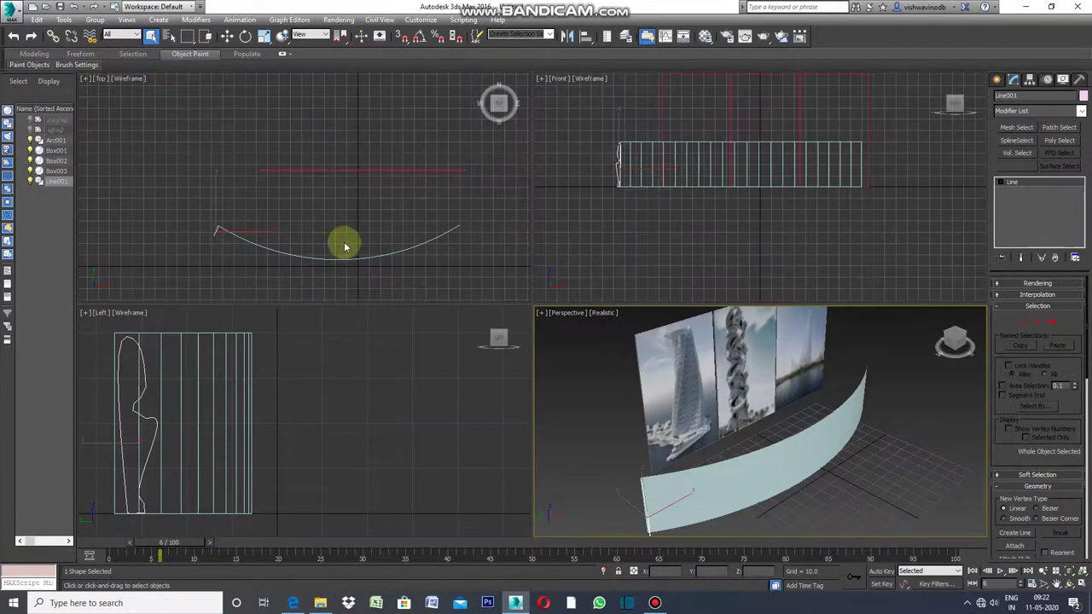
{"action": "scroll", "coordinate": [270, 185], "scroll_direction": "down", "scroll_amount": 1}
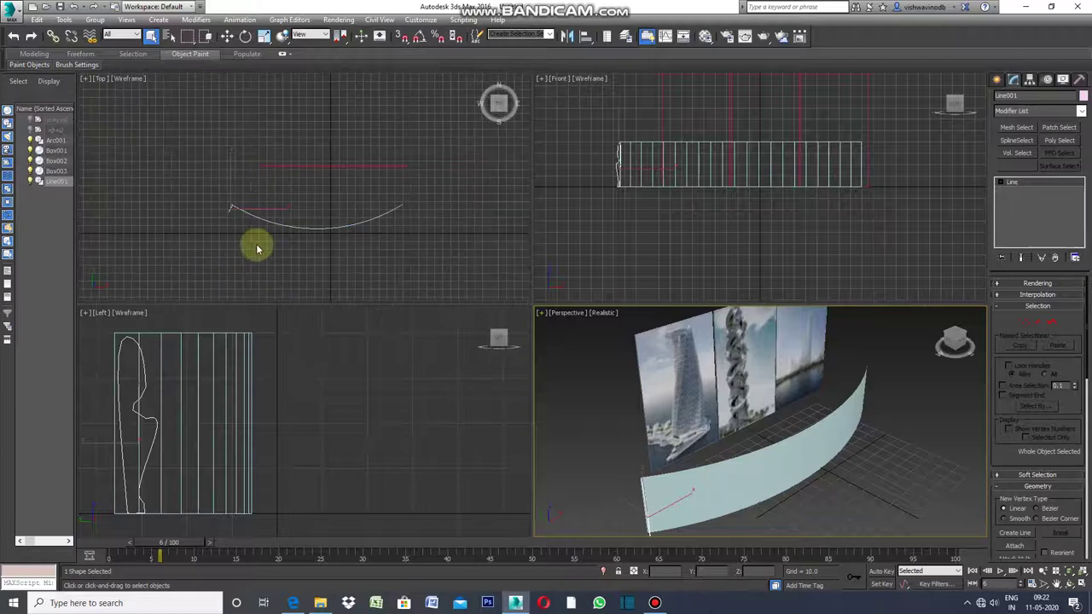
{"action": "scroll", "coordinate": [247, 191], "scroll_direction": "down", "scroll_amount": 3}
{"action": "scroll", "coordinate": [250, 222], "scroll_direction": "up", "scroll_amount": 1}
{"action": "scroll", "coordinate": [247, 215], "scroll_direction": "up", "scroll_amount": 1}
{"action": "scroll", "coordinate": [242, 205], "scroll_direction": "up", "scroll_amount": 1}
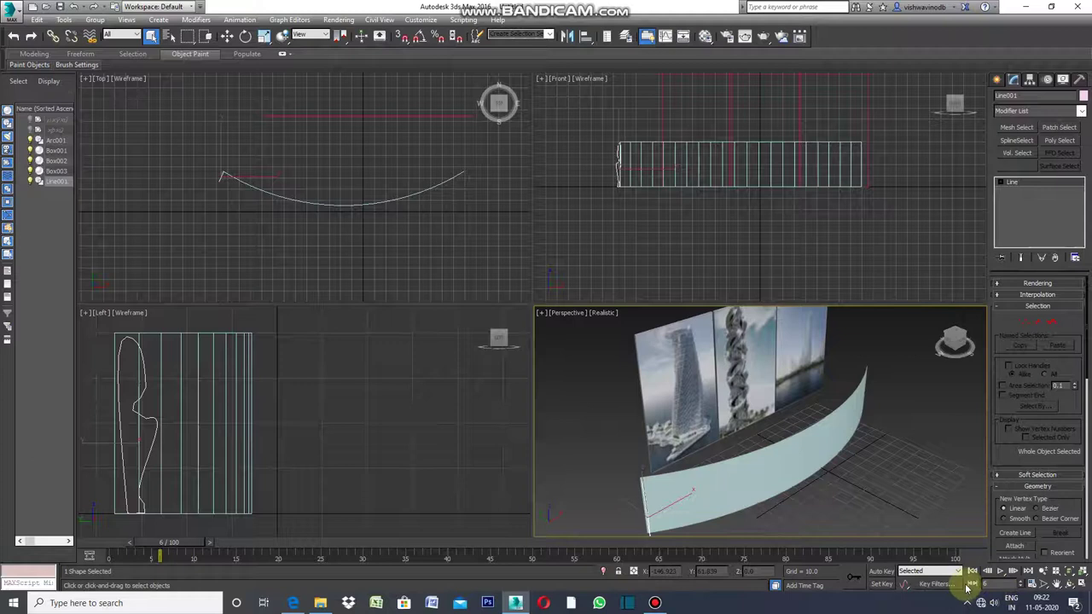
Enable Auto Key, move the time slider to frame 4, and activate the Left view
{"action": "left_click", "coordinate": [882, 570]}
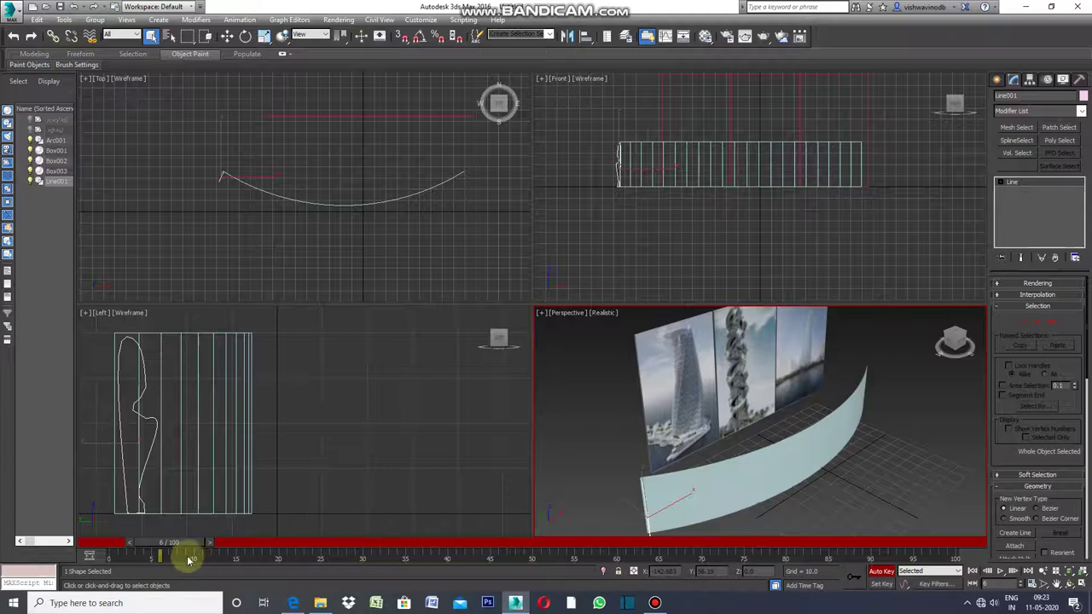
{"action": "left_click_drag", "start_coordinate": [149, 549], "coordinate": [156, 548]}
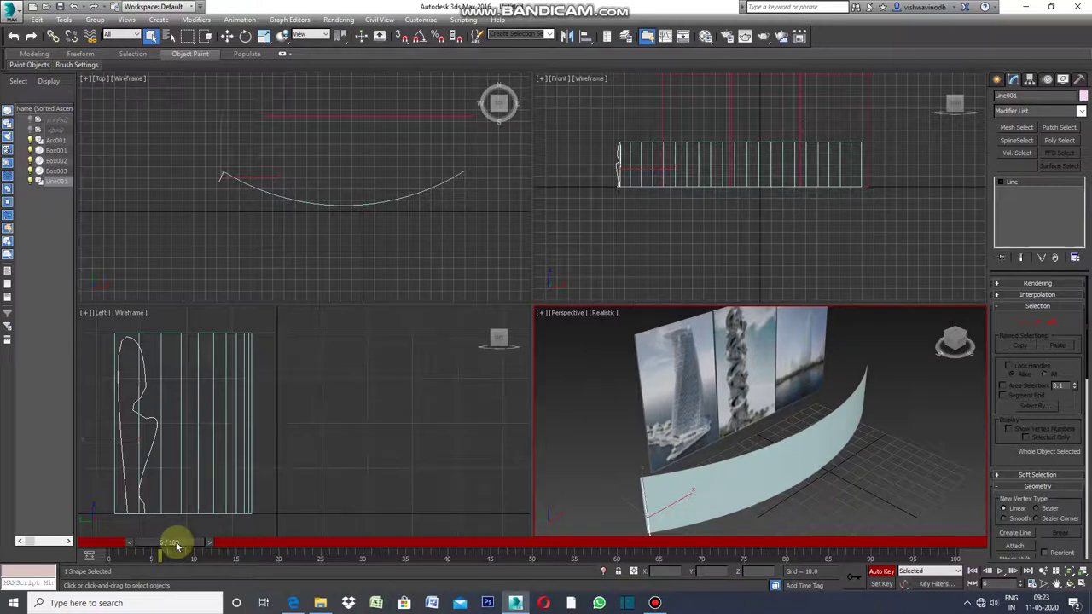
{"action": "left_click_drag", "start_coordinate": [176, 545], "coordinate": [160, 547]}
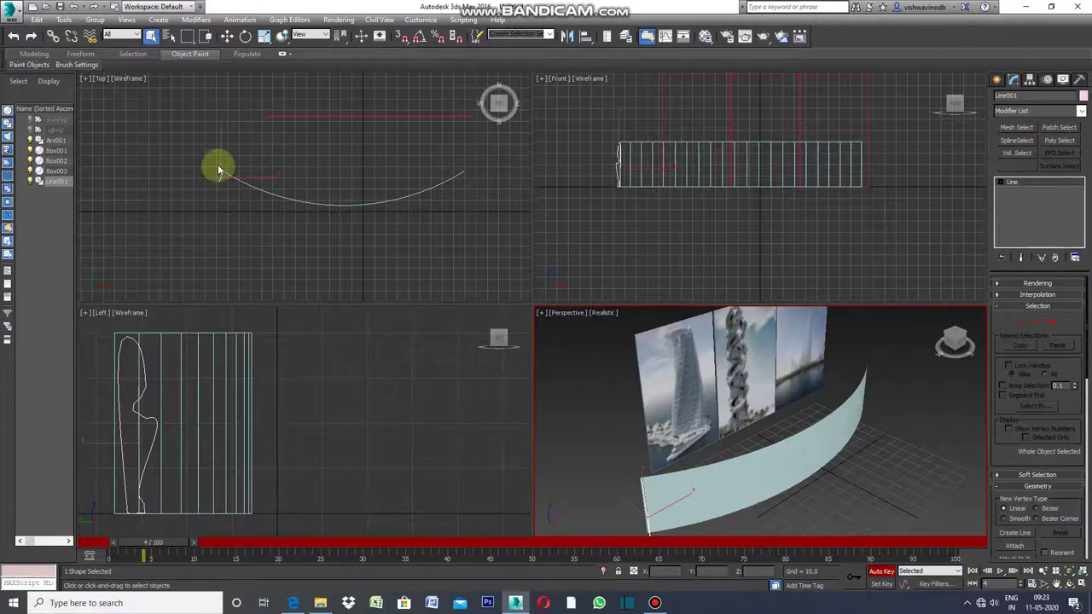
{"action": "left_click", "coordinate": [145, 388]}
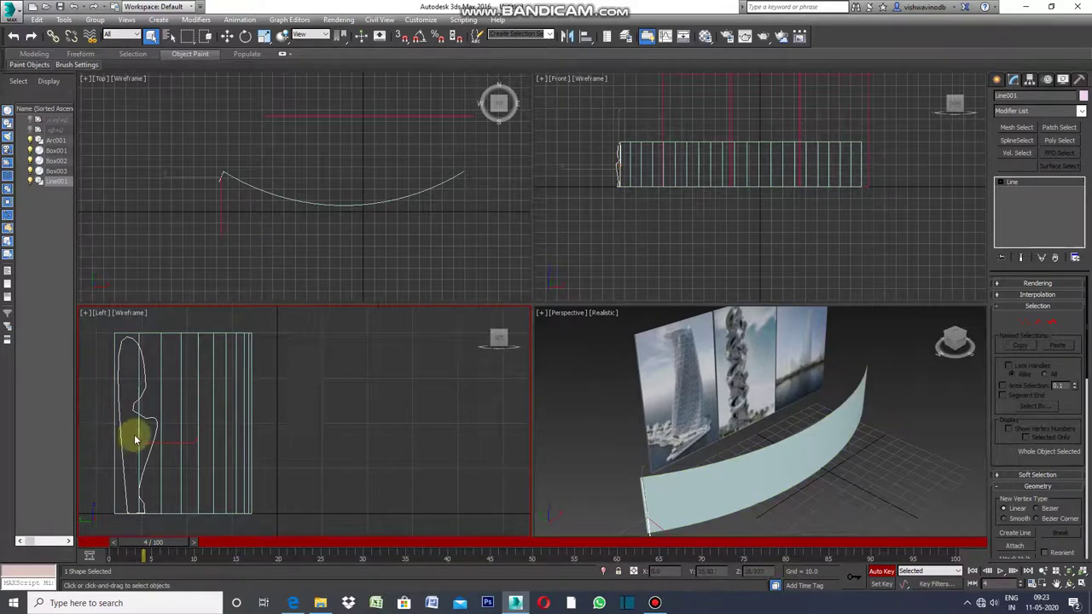
{"action": "left_click", "coordinate": [88, 312]}
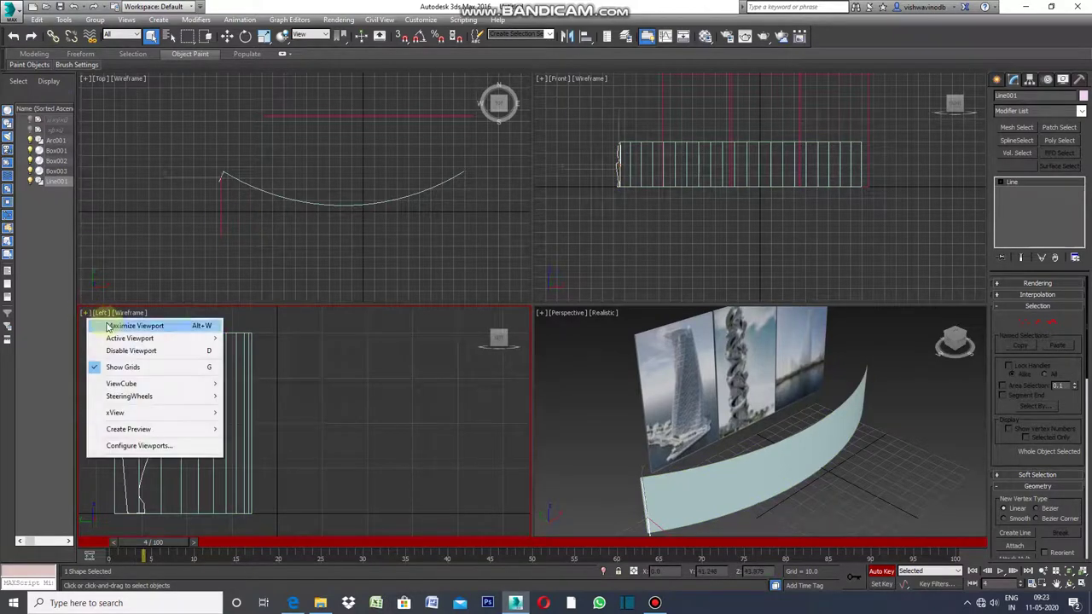
Maximize the Left view and, in Vertex mode, raise and bend Line001's upper-curve vertex
{"action": "left_click", "coordinate": [107, 324]}
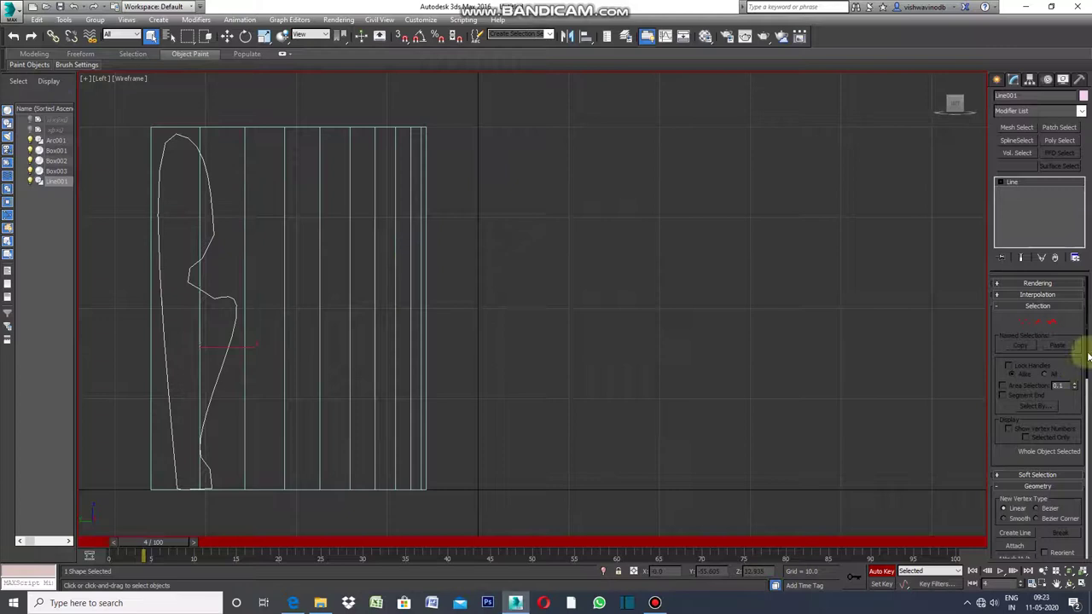
{"action": "left_click", "coordinate": [1024, 322]}
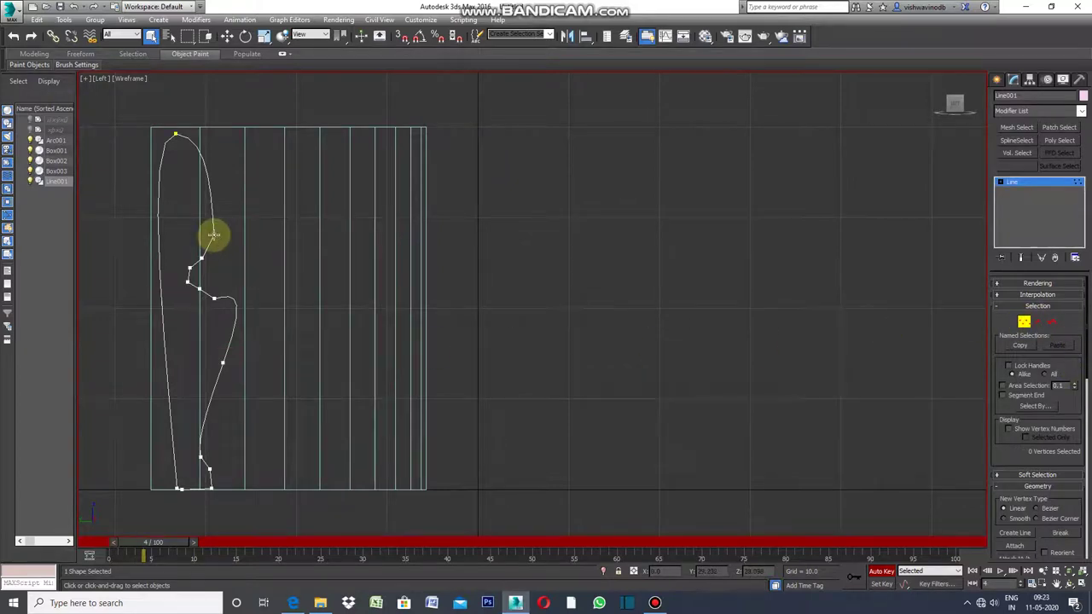
{"action": "left_click", "coordinate": [227, 35]}
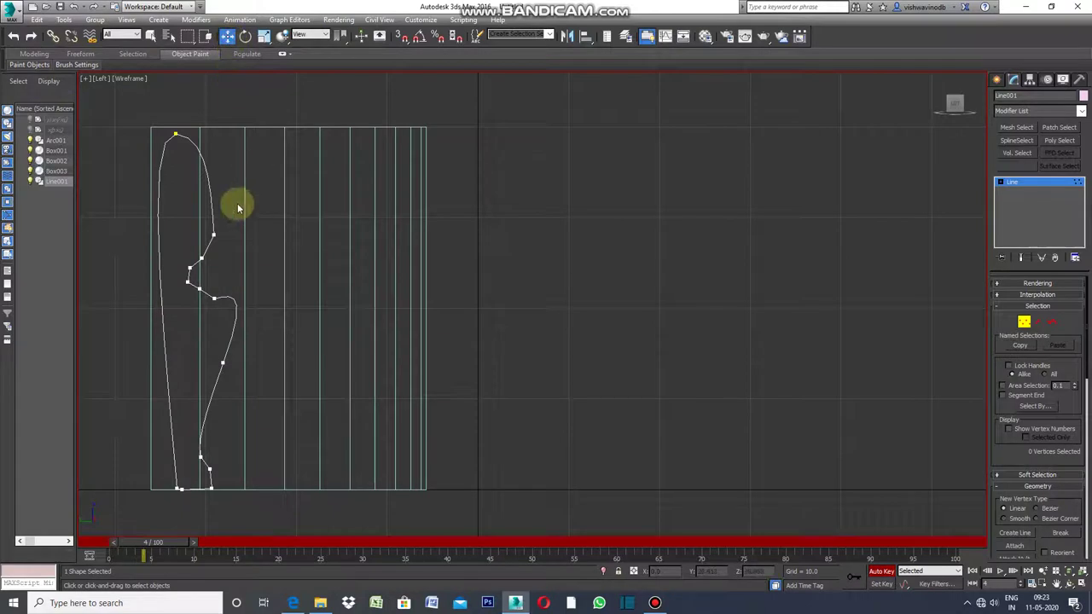
{"action": "left_click", "coordinate": [213, 233]}
{"action": "left_click_drag", "start_coordinate": [224, 221], "coordinate": [237, 170]}
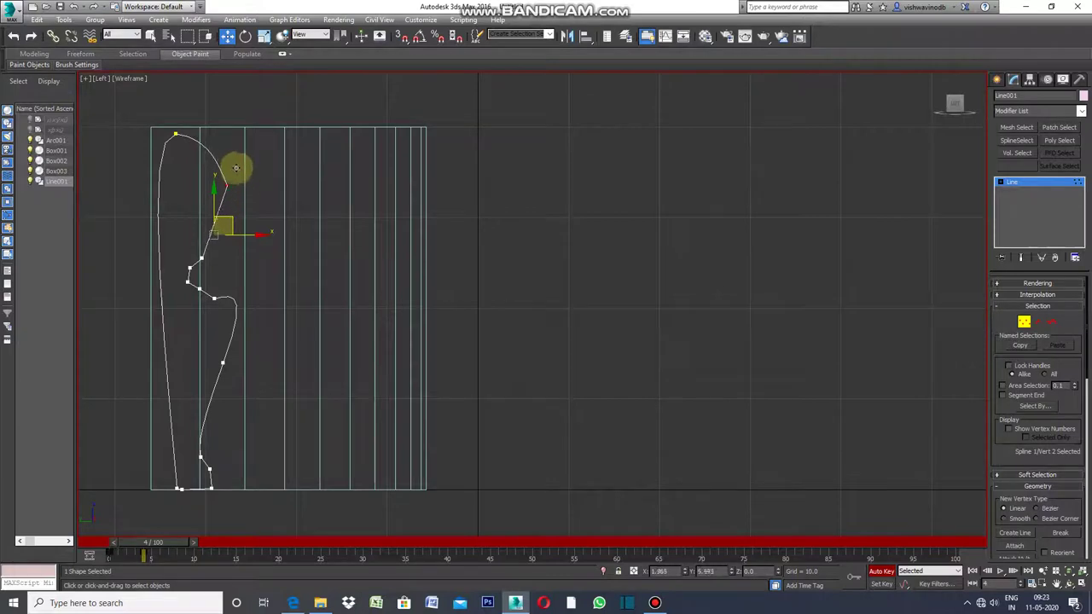
{"action": "left_click_drag", "start_coordinate": [237, 170], "coordinate": [215, 167]}
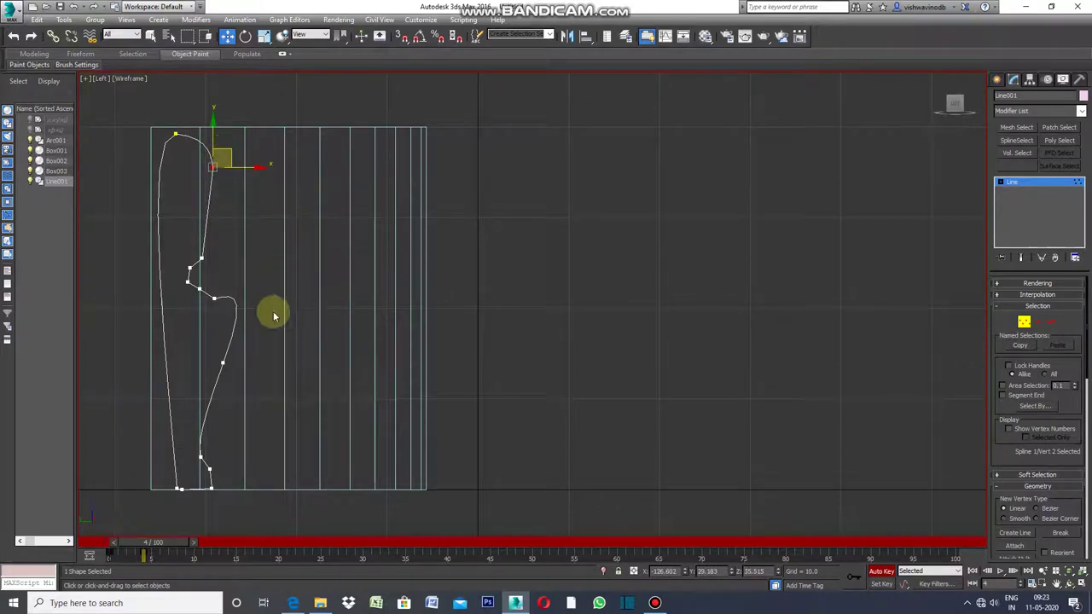
Pull the lower-middle vertex outward into a mid-height bulge, then exit vertex editing
{"action": "left_click_drag", "start_coordinate": [236, 348], "coordinate": [216, 374]}
{"action": "left_click_drag", "start_coordinate": [250, 288], "coordinate": [263, 344]}
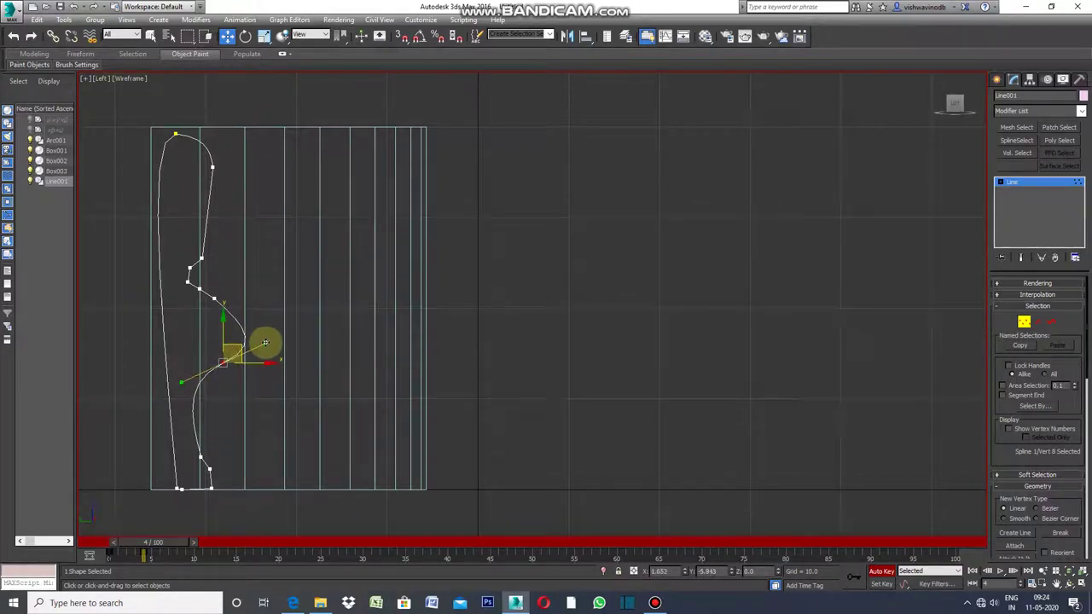
{"action": "left_click", "coordinate": [503, 420]}
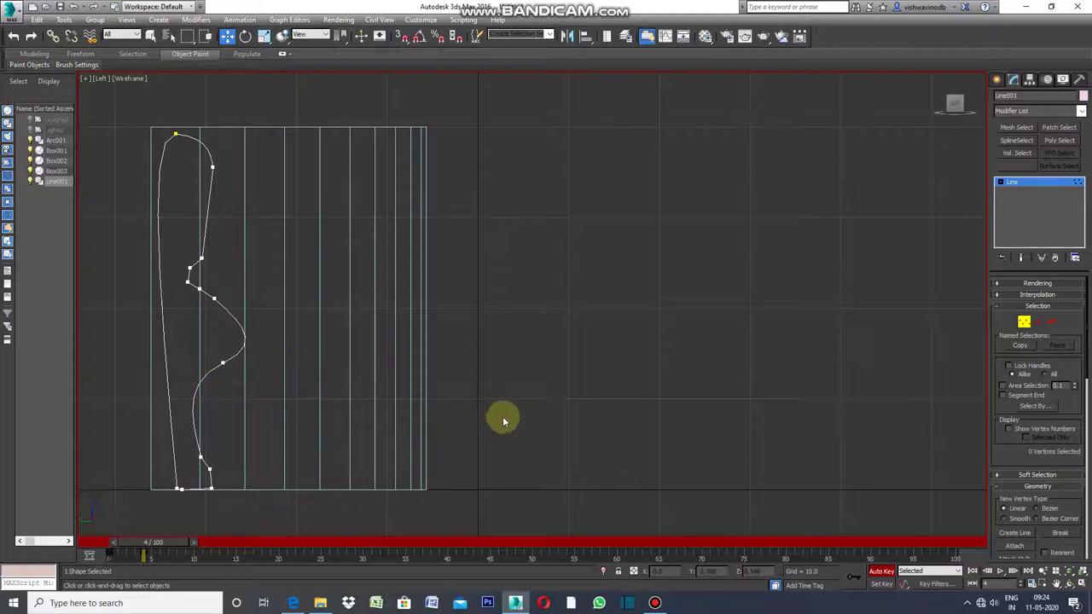
{"action": "left_click", "coordinate": [997, 80]}
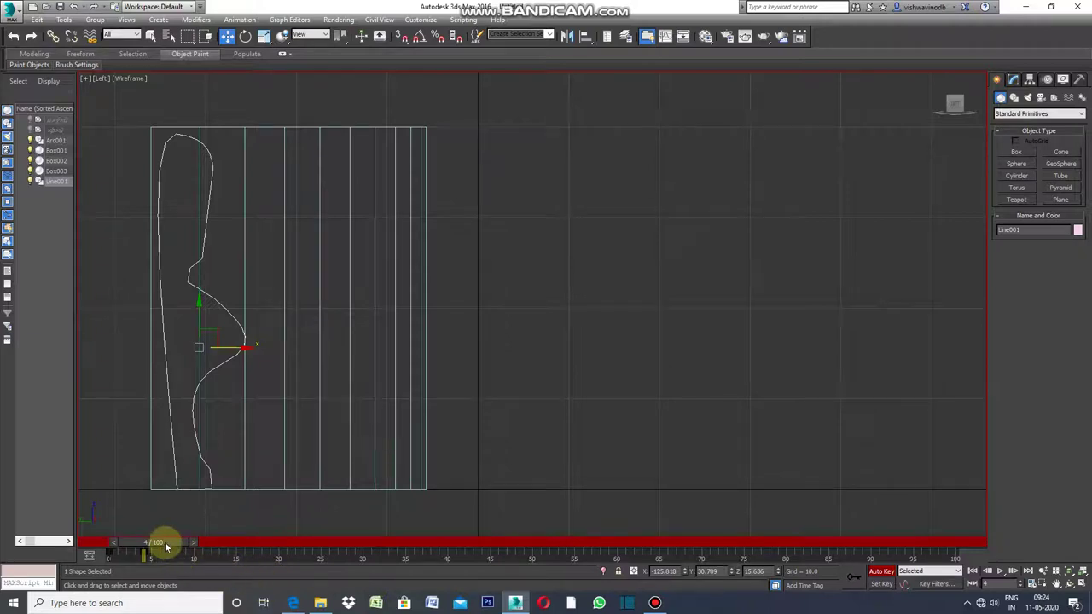
{"action": "key", "text": "q"}
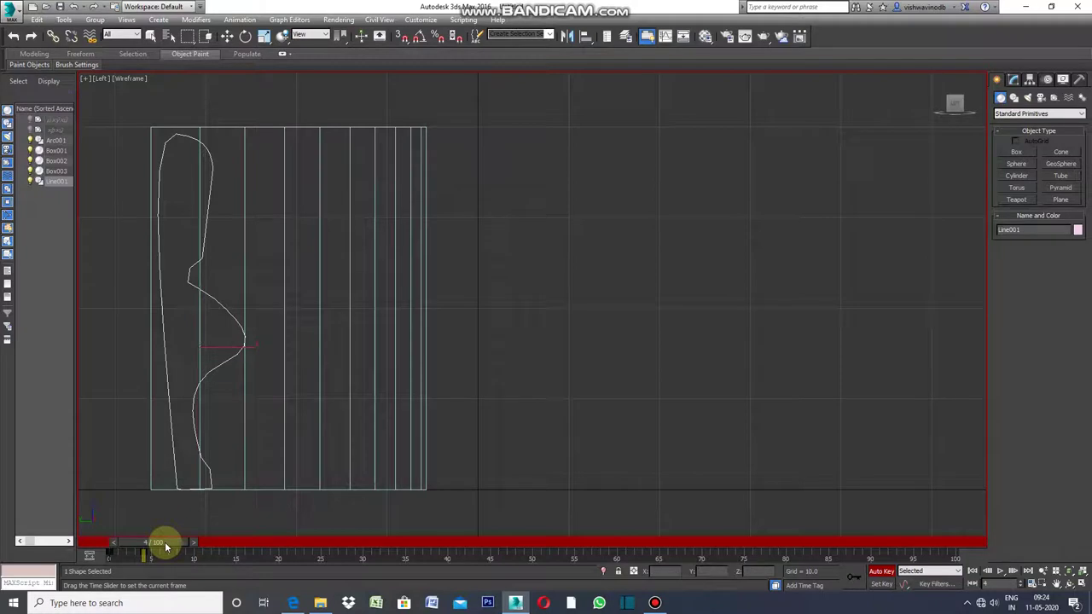
{"action": "key", "text": "w"}
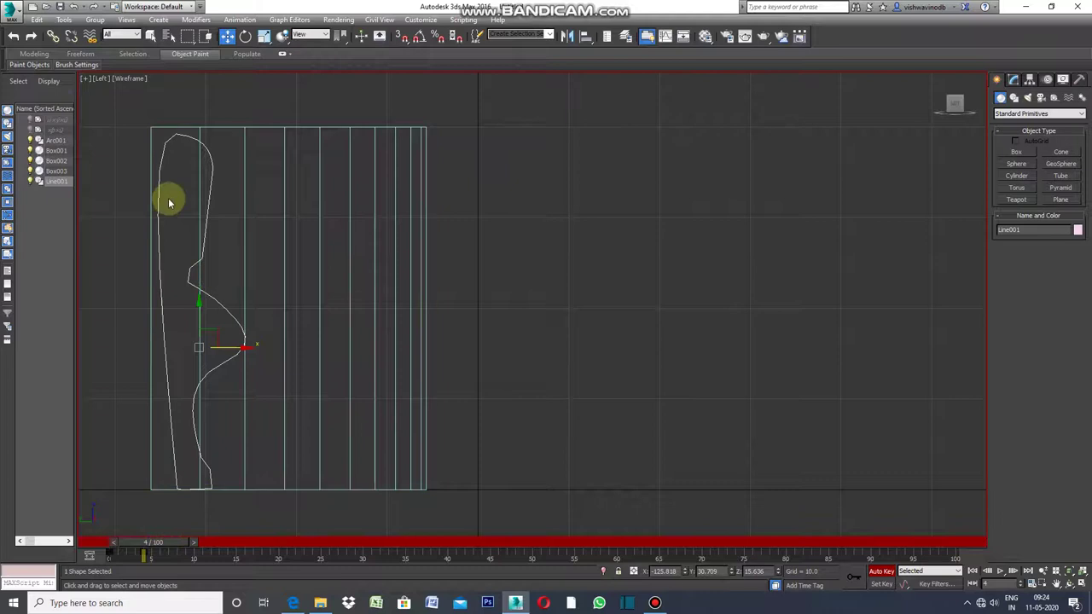
{"action": "left_click", "coordinate": [86, 79]}
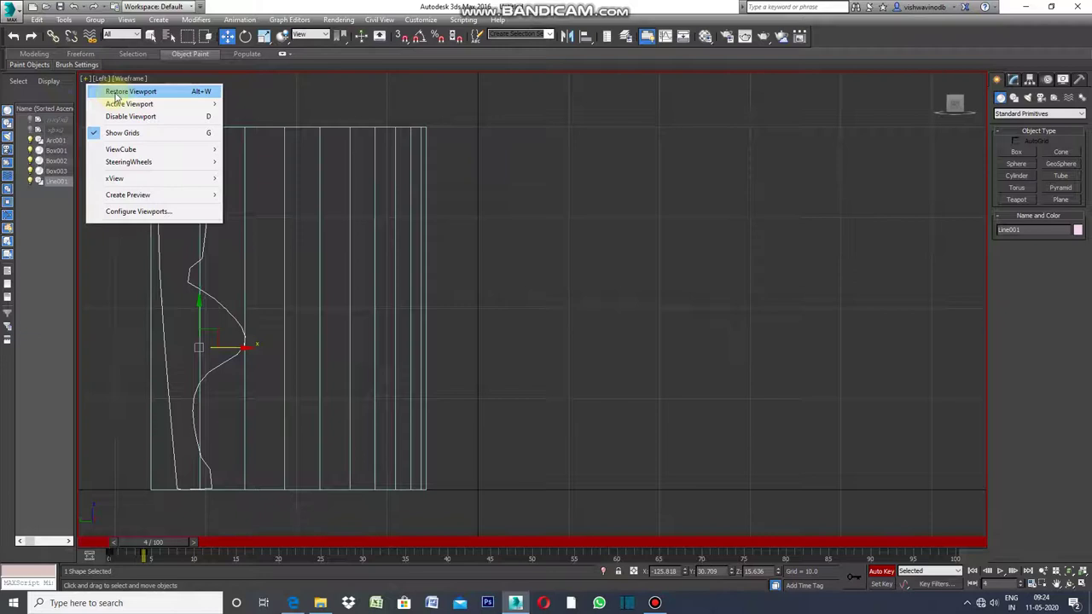
Back in four views, shift Line001 further along the curved wall in the Top view
{"action": "left_click", "coordinate": [120, 93]}
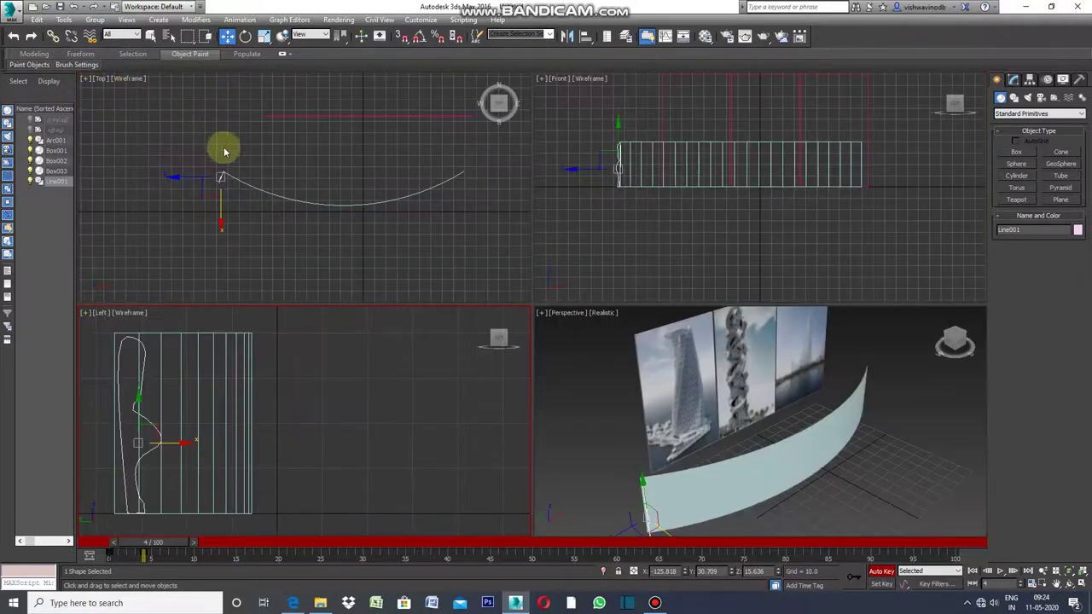
{"action": "scroll", "coordinate": [226, 188], "scroll_direction": "up", "scroll_amount": 2}
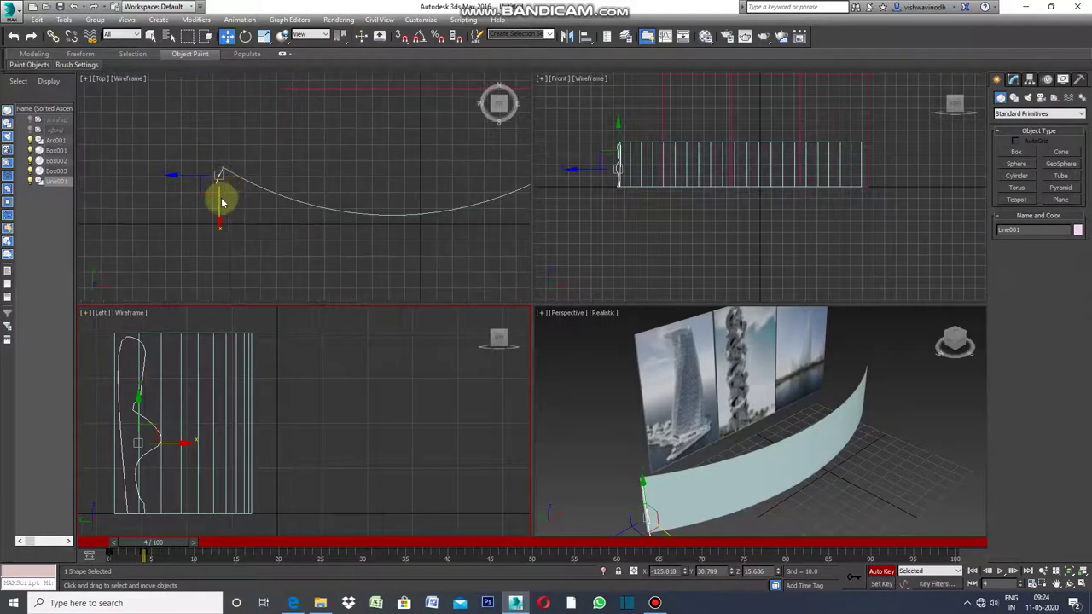
{"action": "left_click", "coordinate": [216, 199]}
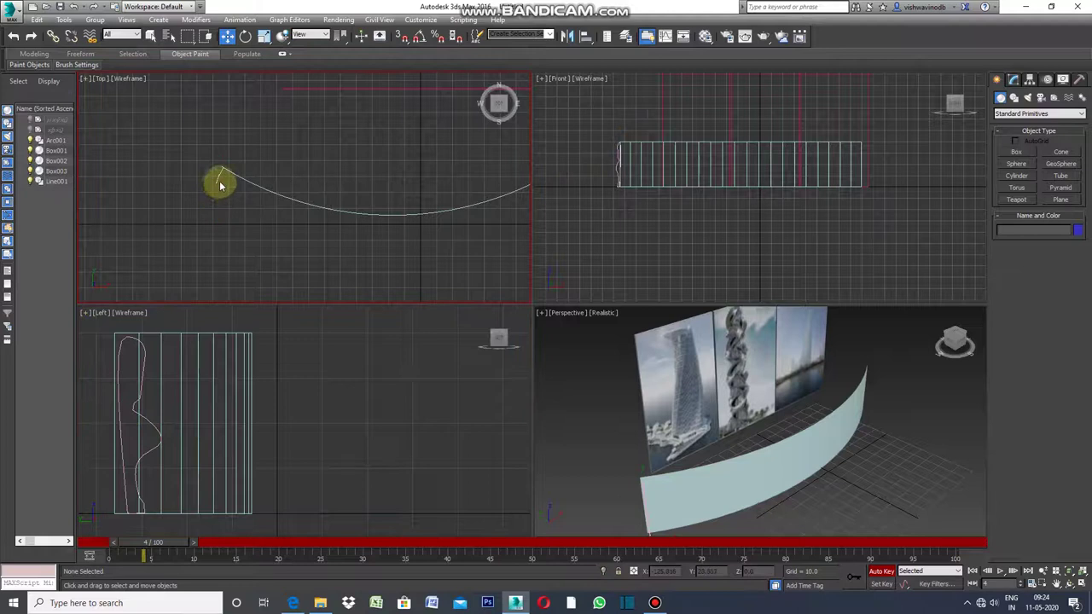
{"action": "left_click", "coordinate": [234, 160]}
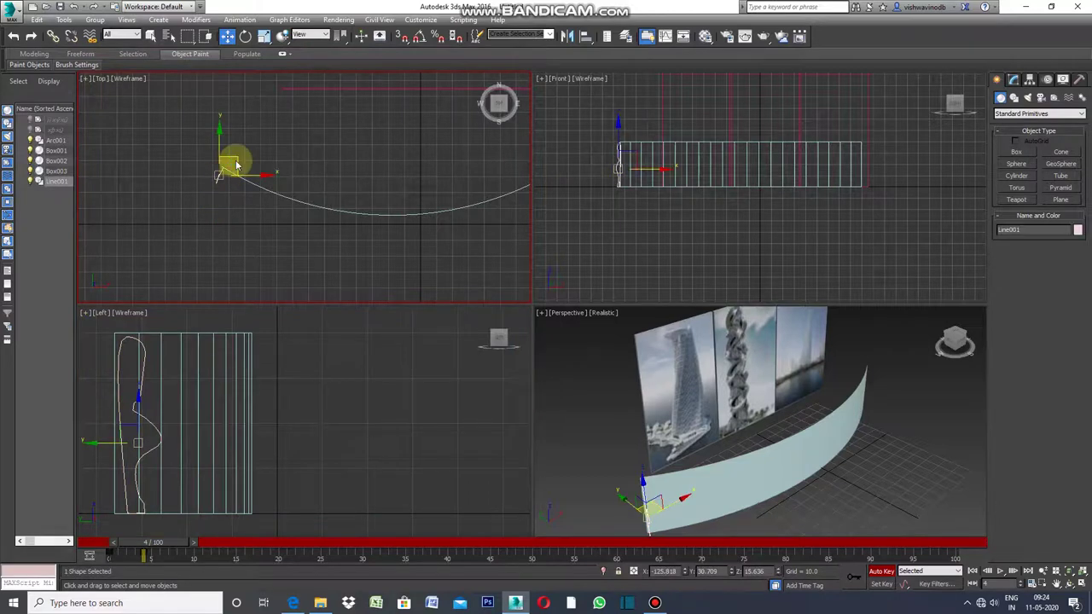
{"action": "left_click_drag", "start_coordinate": [236, 160], "coordinate": [246, 167]}
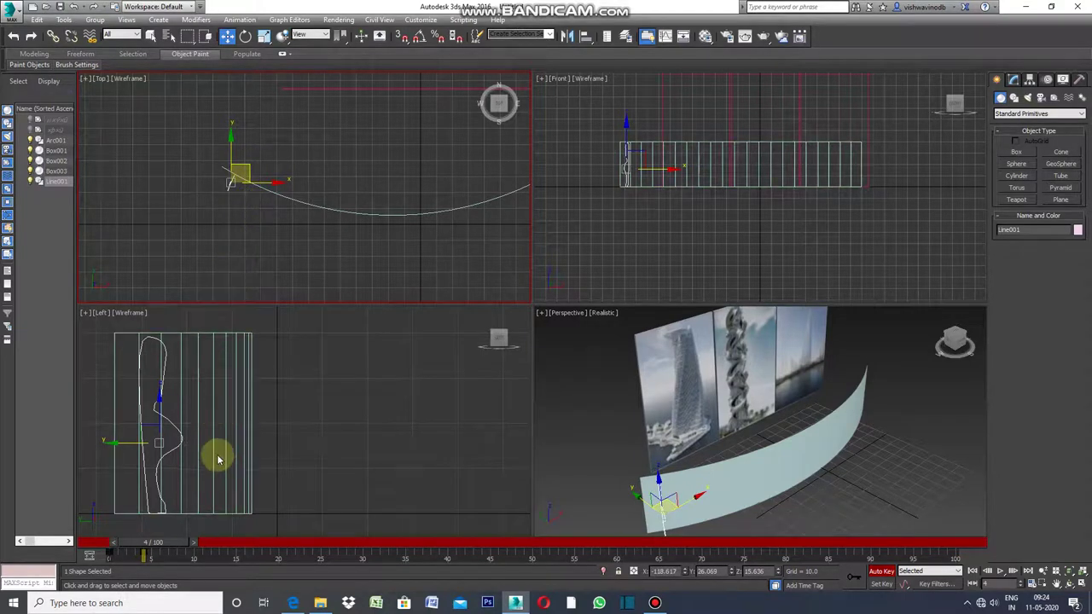
{"action": "left_click", "coordinate": [158, 474]}
{"action": "left_click", "coordinate": [164, 479]}
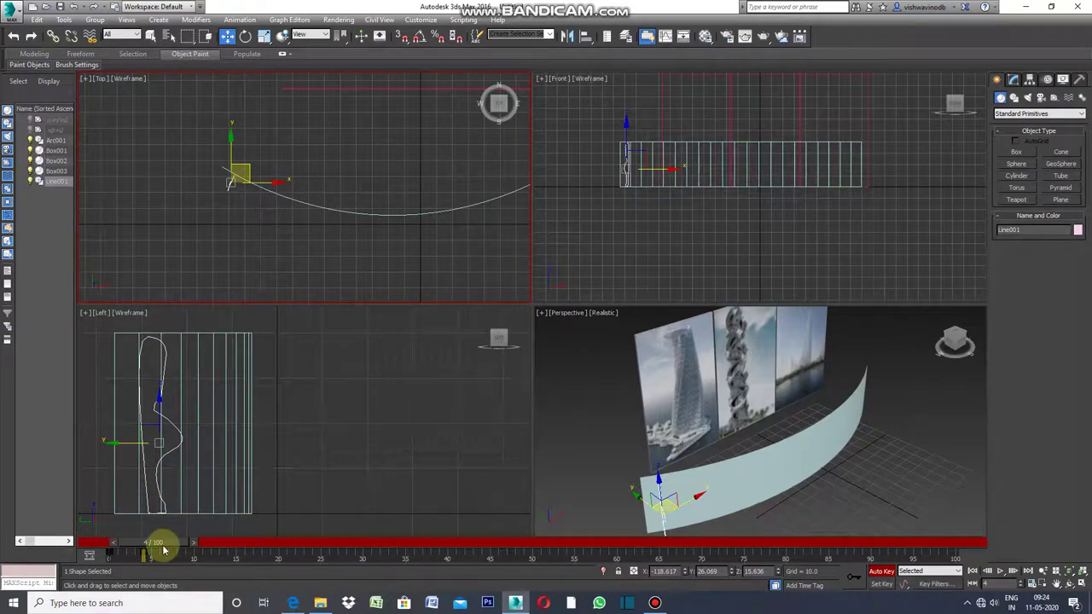
Advance the time slider to frame 9 and activate the Left view
{"action": "left_click_drag", "start_coordinate": [165, 550], "coordinate": [207, 555]}
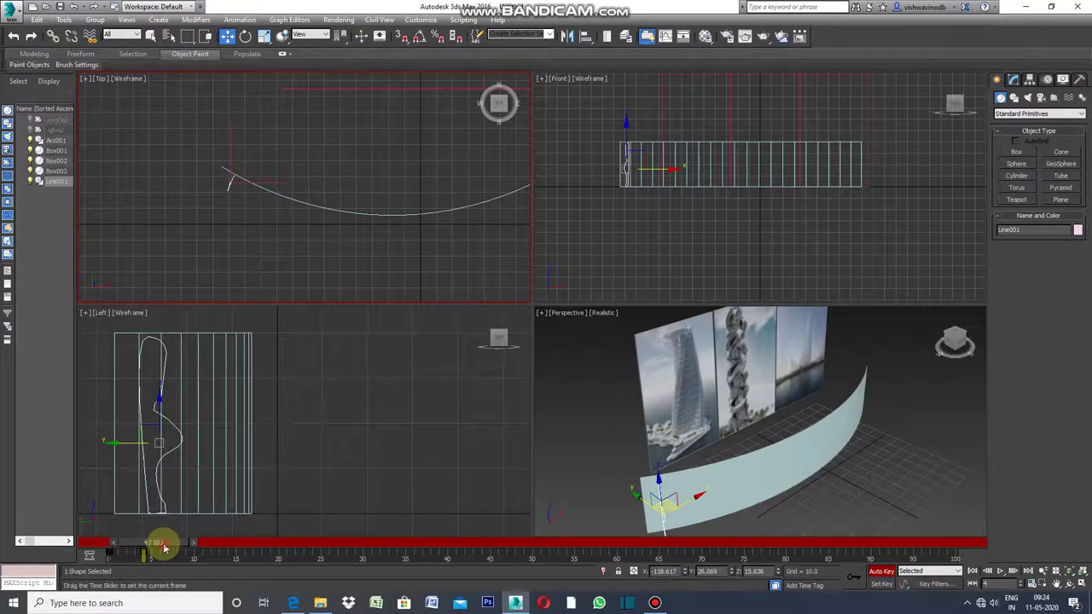
{"action": "key", "text": "w"}
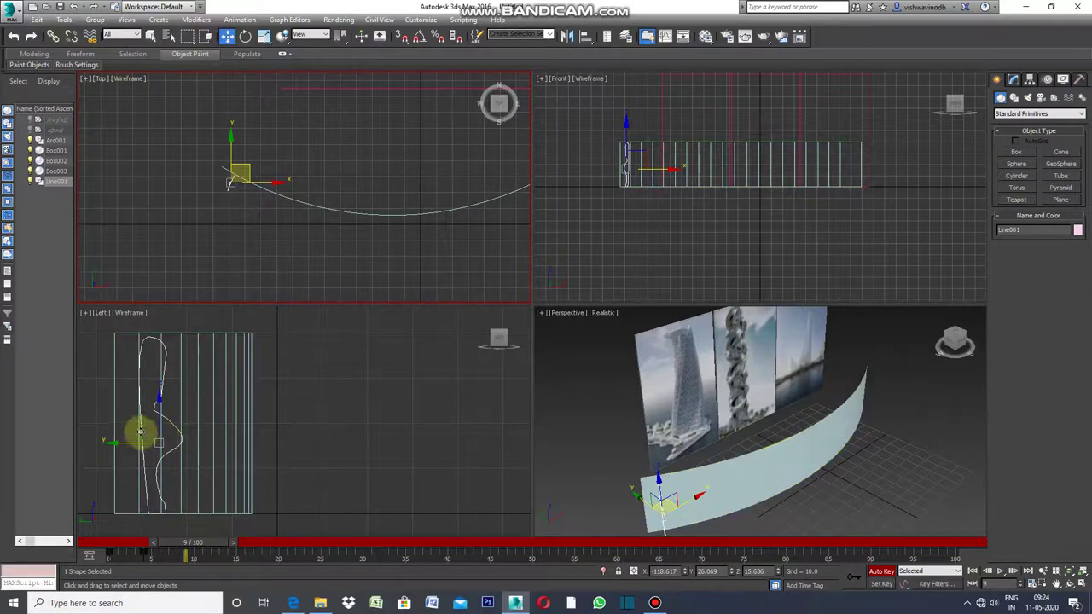
{"action": "middle_click_drag", "start_coordinate": [209, 427], "coordinate": [234, 424]}
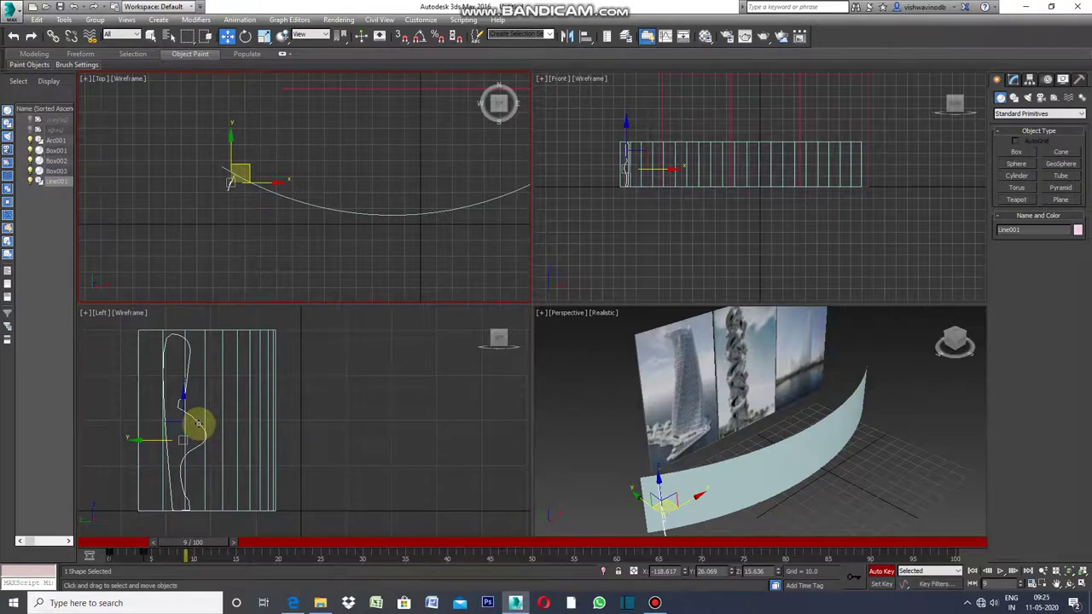
{"action": "left_click", "coordinate": [198, 423]}
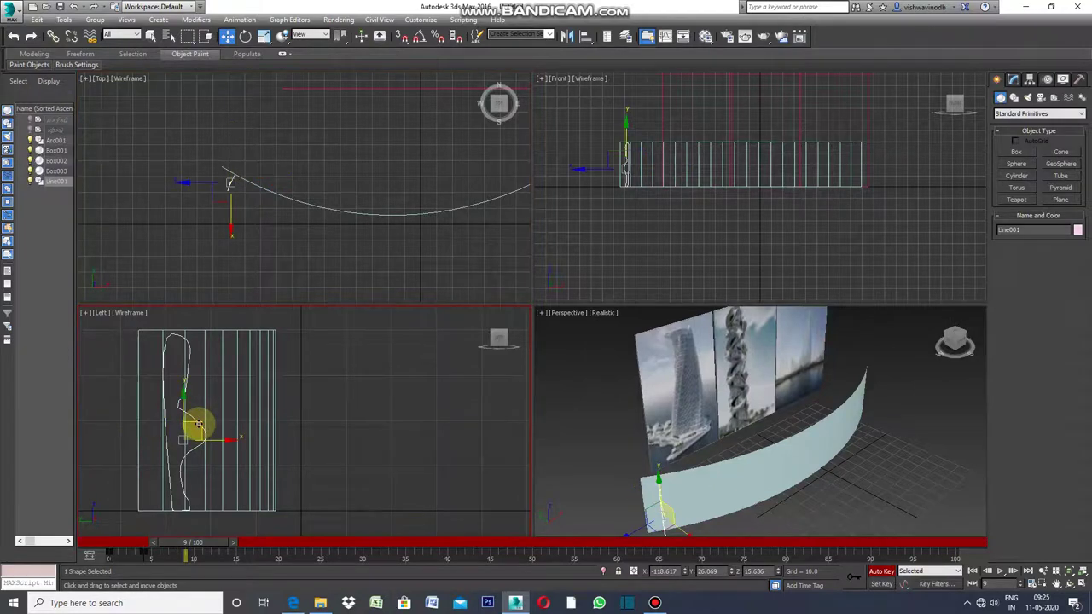
{"action": "left_click", "coordinate": [86, 315]}
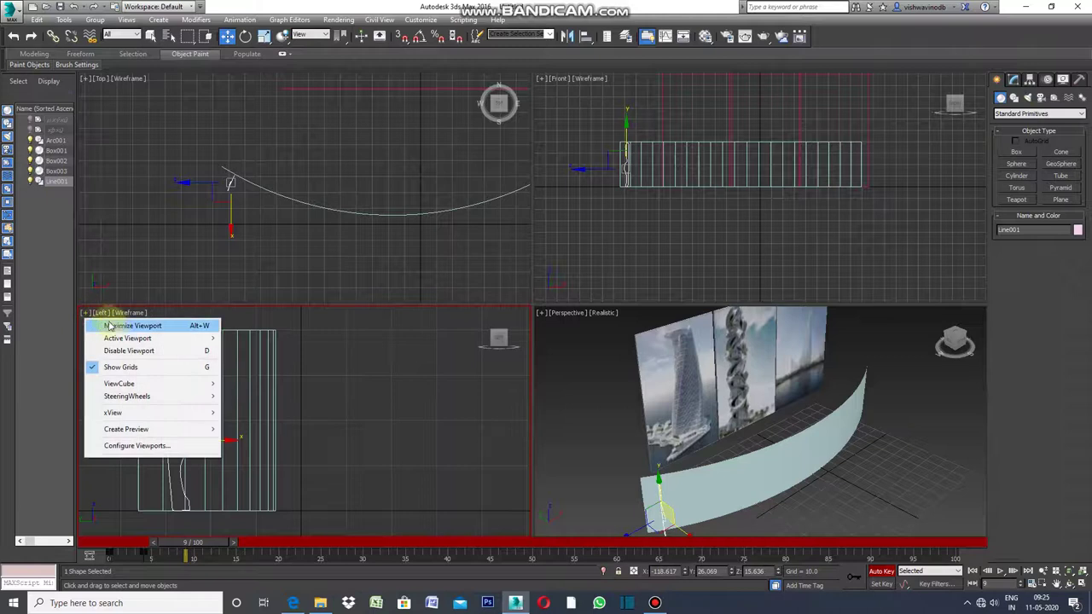
Maximize the Left view and move Line001's inner-curve vertex up and right in Vertex mode
{"action": "left_click", "coordinate": [116, 327]}
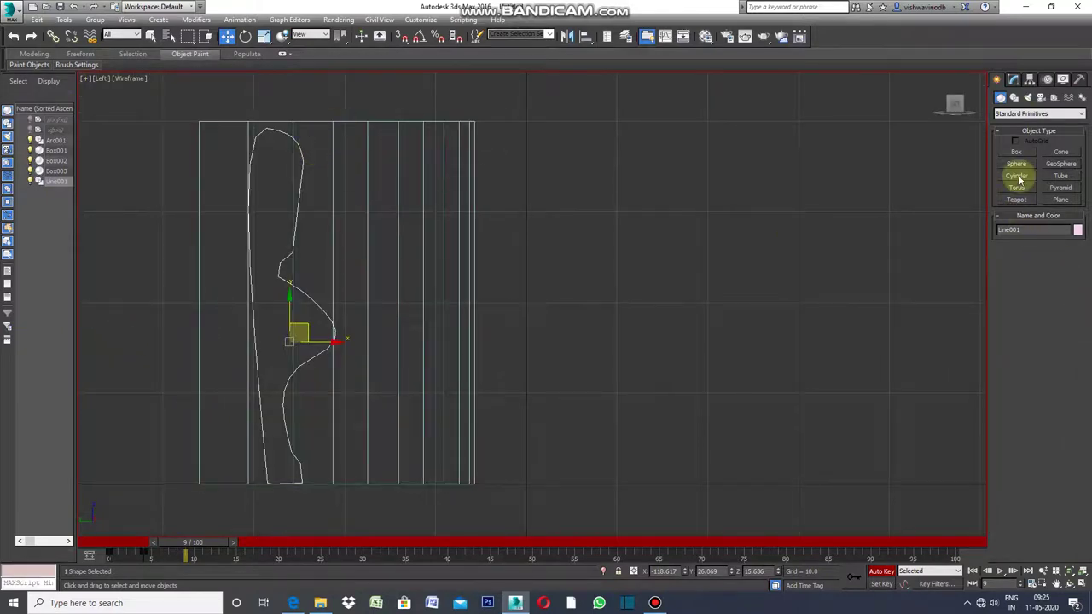
{"action": "left_click", "coordinate": [1018, 80]}
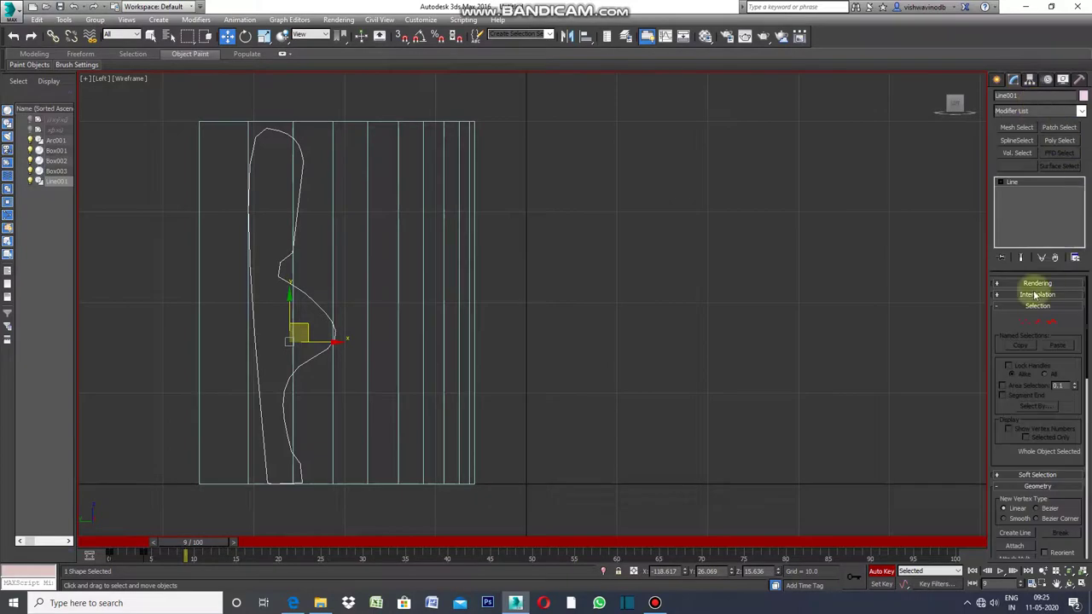
{"action": "left_click", "coordinate": [1024, 321]}
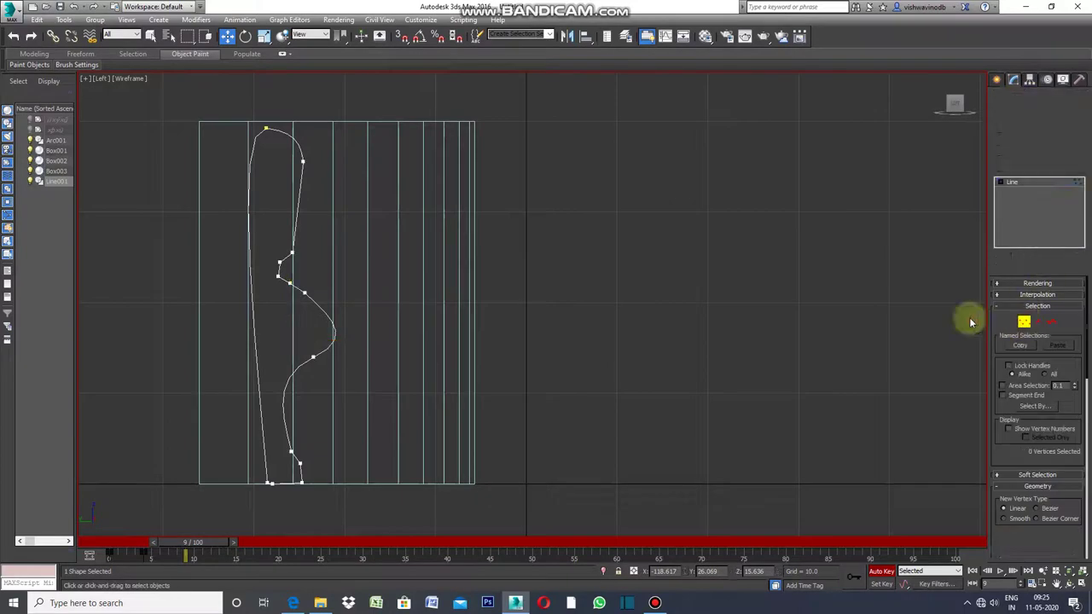
{"action": "left_click", "coordinate": [305, 293]}
{"action": "left_click_drag", "start_coordinate": [314, 278], "coordinate": [334, 255]}
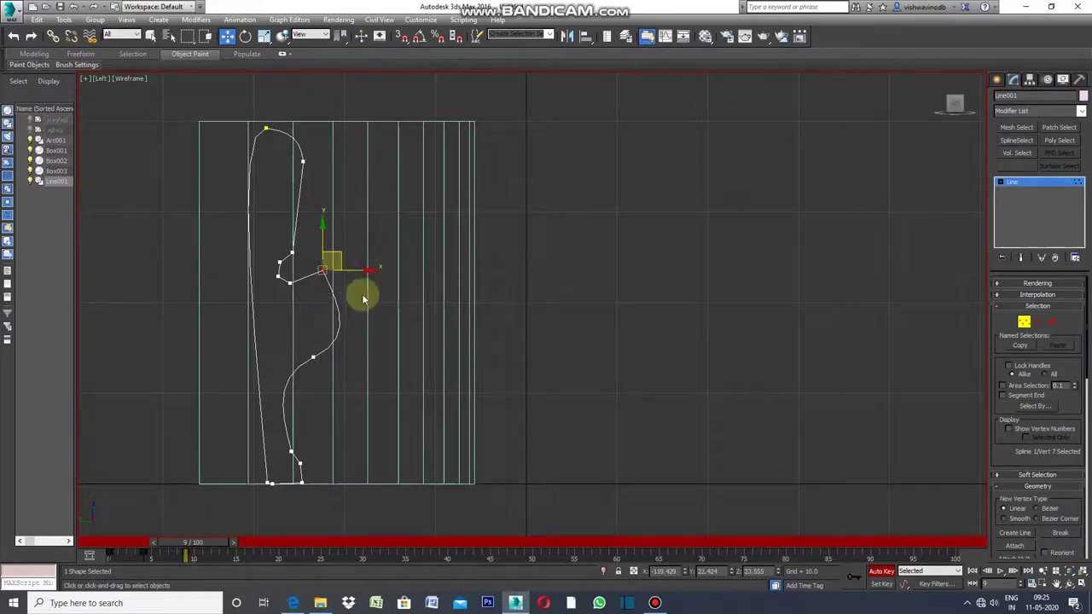
{"action": "left_click", "coordinate": [347, 402]}
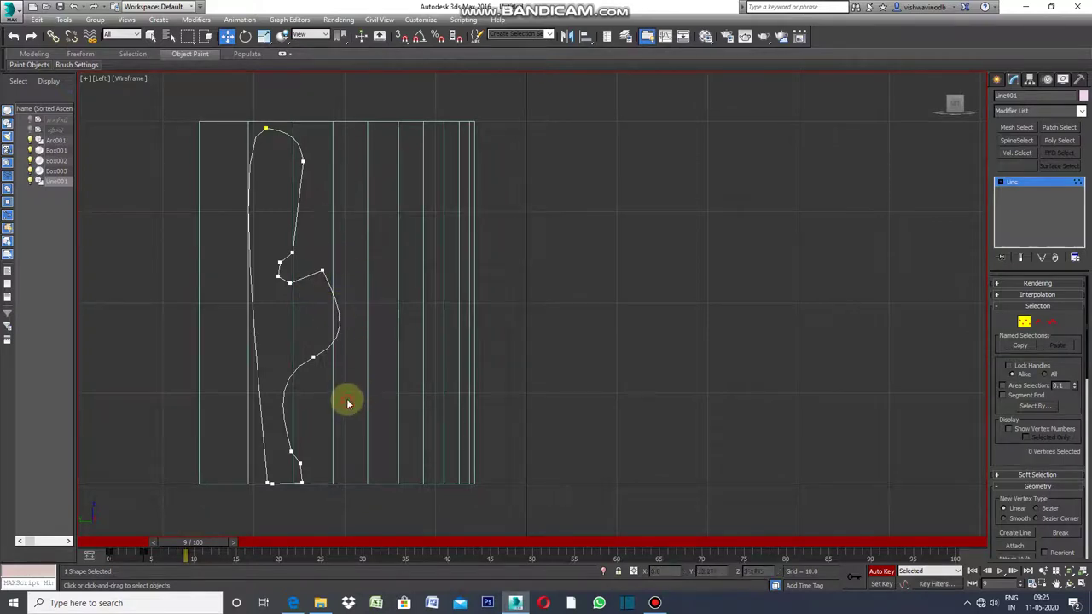
Shift the upper-notch vertex up and right, adjust the two lower vertices, and restore four views
{"action": "left_click", "coordinate": [290, 254]}
{"action": "left_click_drag", "start_coordinate": [308, 253], "coordinate": [323, 247]}
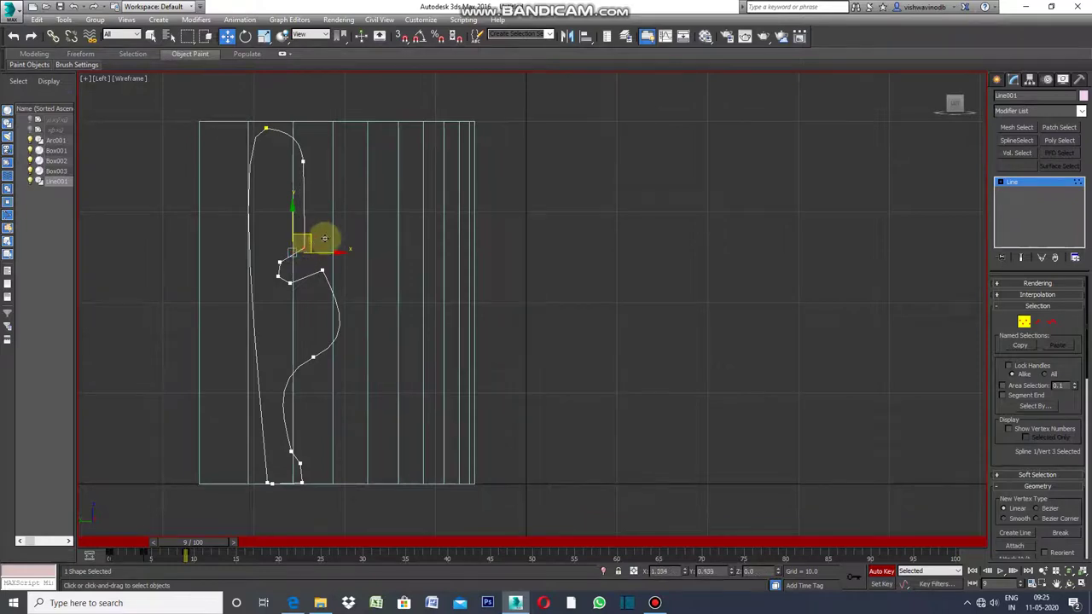
{"action": "mouse_move", "coordinate": [312, 427]}
{"action": "left_mouse_down"}
{"action": "mouse_move", "coordinate": [282, 469]}
{"action": "mouse_move", "coordinate": [330, 415]}
{"action": "left_mouse_up"}
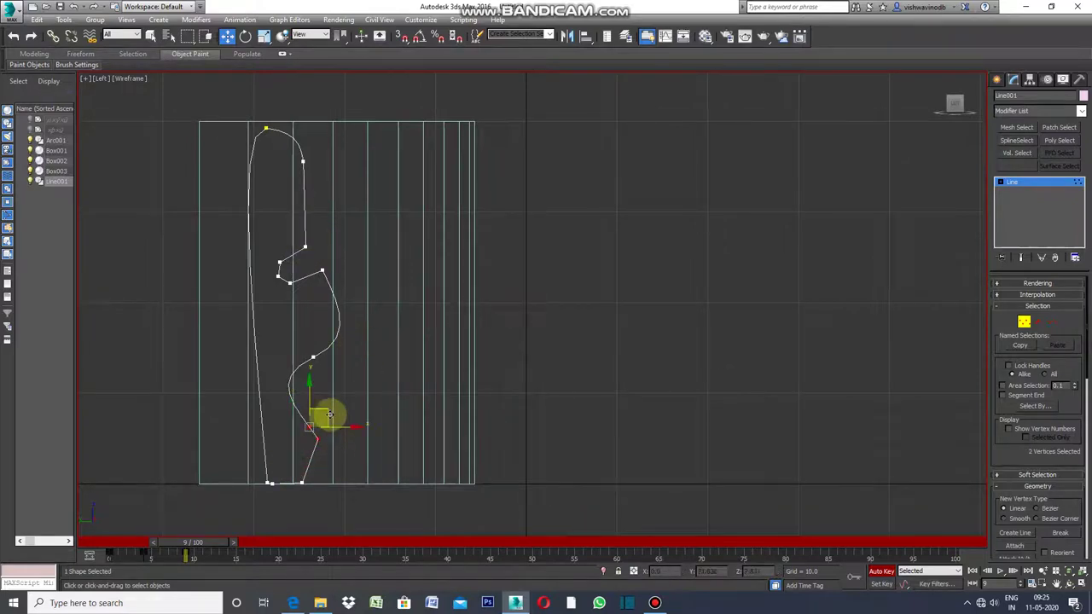
{"action": "left_click", "coordinate": [529, 394]}
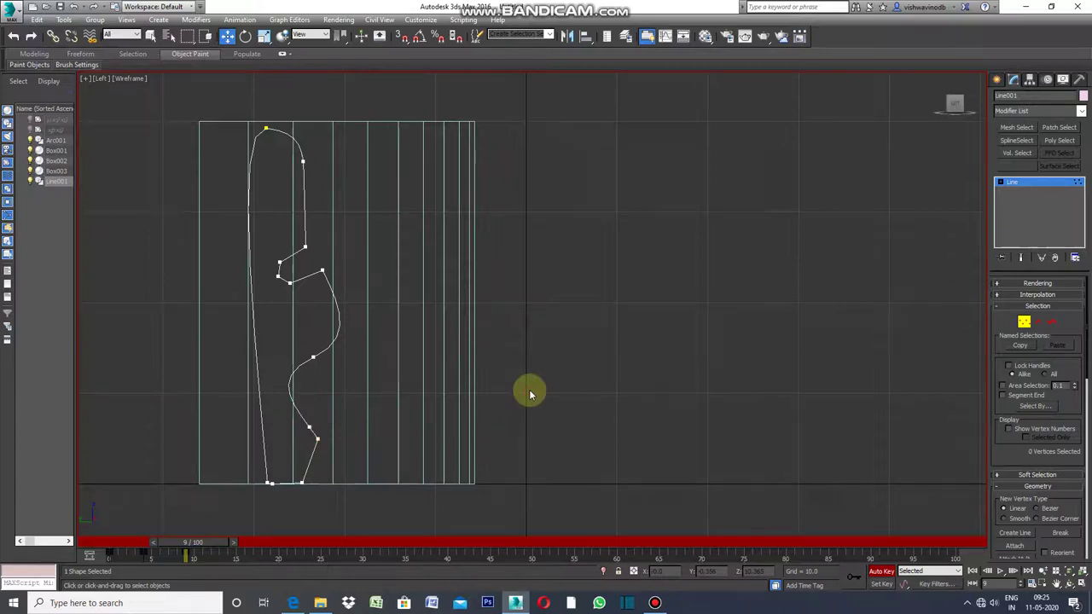
{"action": "left_click", "coordinate": [996, 80]}
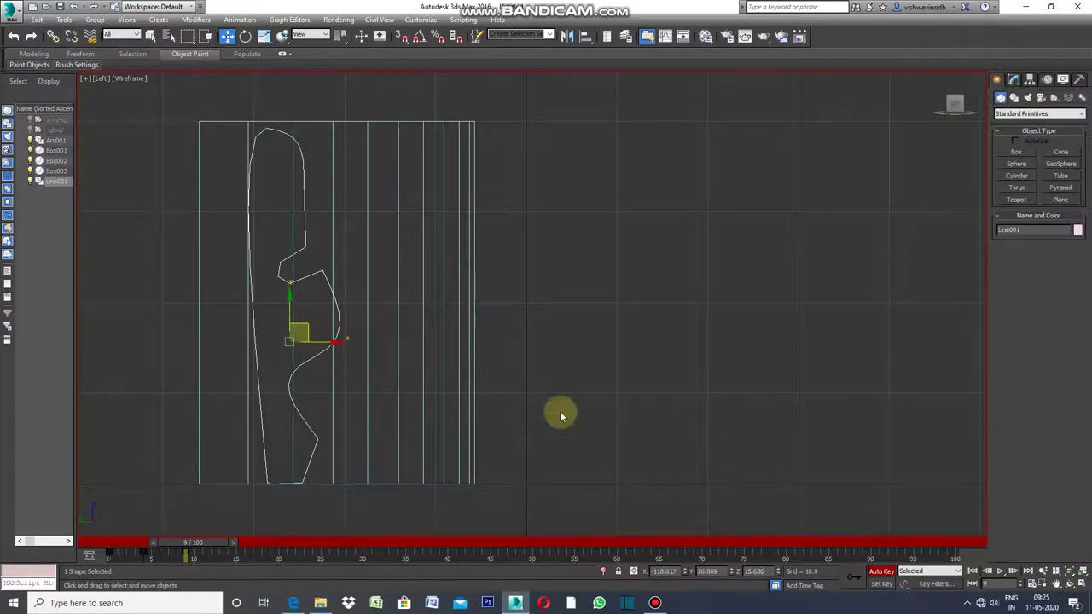
{"action": "left_click", "coordinate": [85, 78]}
{"action": "left_click", "coordinate": [110, 90]}
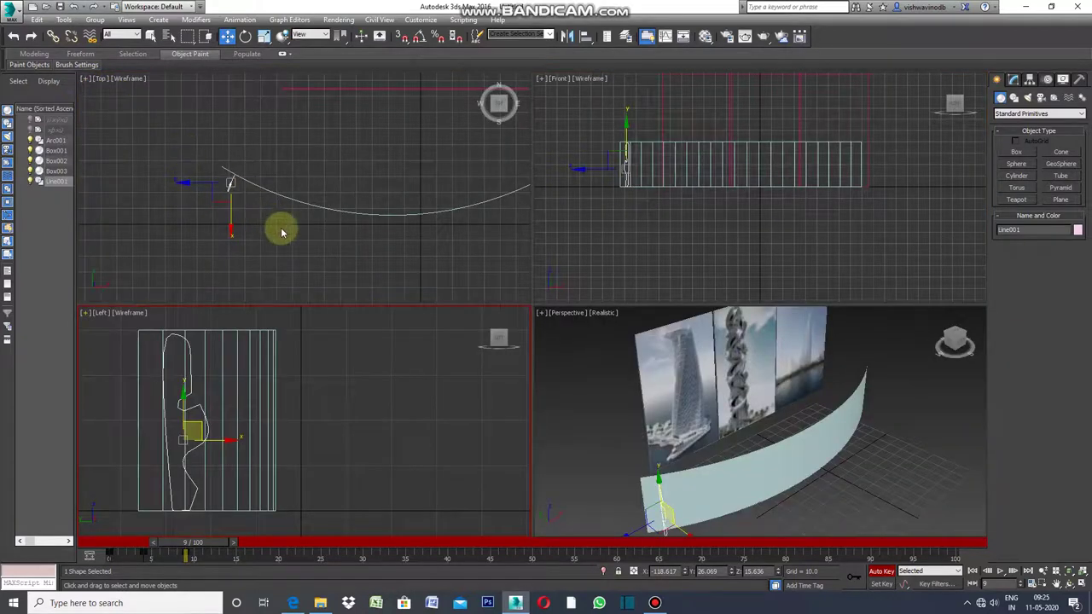
In the Top view, move Line001 along the arc at frame 9, then again at frame 16
{"action": "left_click", "coordinate": [220, 203]}
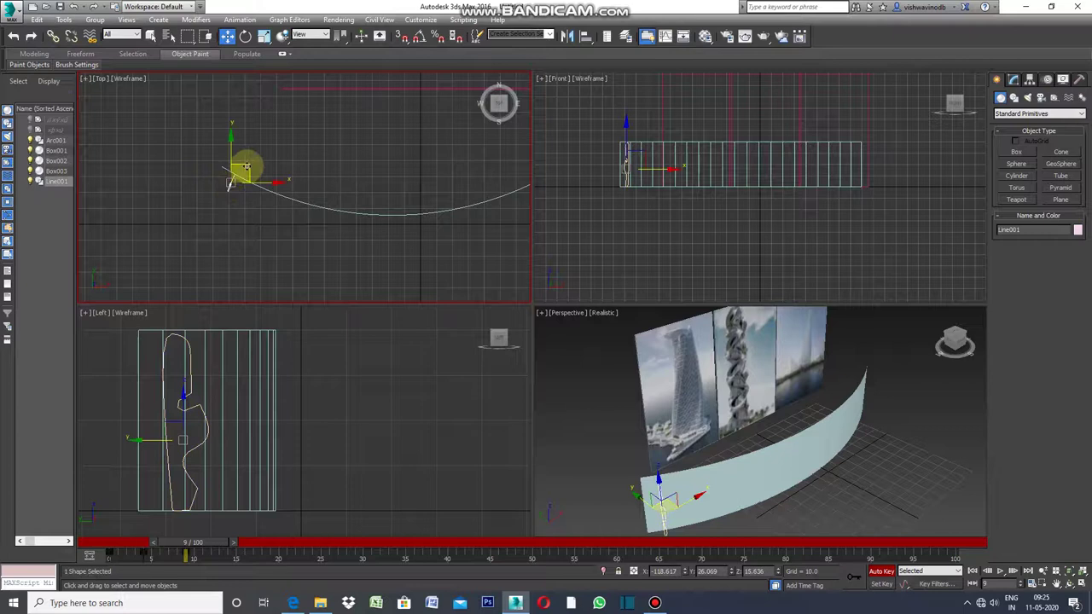
{"action": "mouse_move", "coordinate": [245, 166]}
{"action": "left_mouse_down"}
{"action": "mouse_move", "coordinate": [265, 188]}
{"action": "mouse_move", "coordinate": [278, 183]}
{"action": "left_mouse_up"}
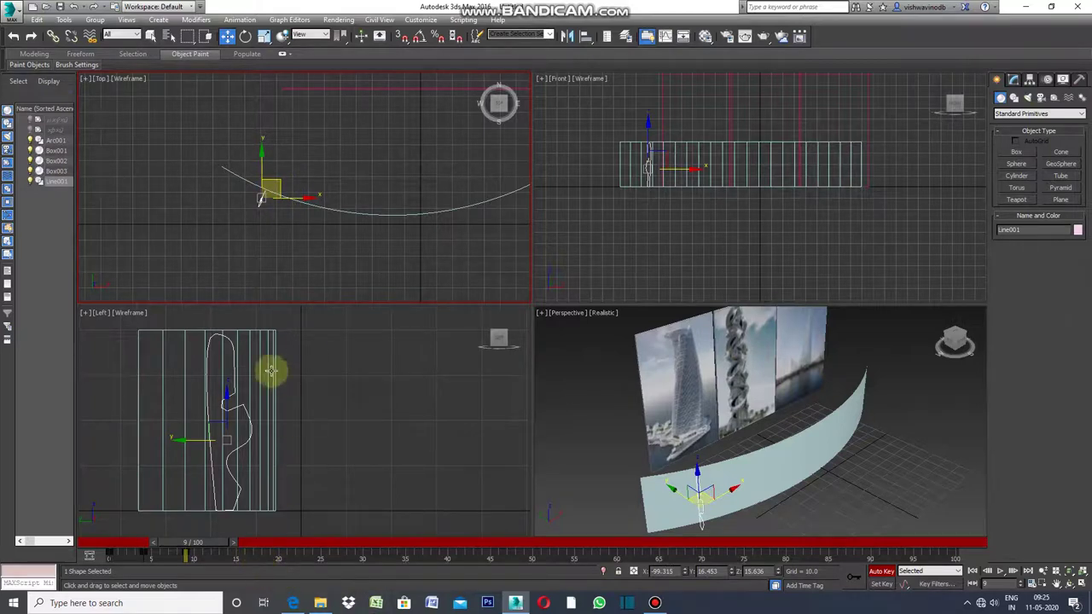
{"action": "left_click_drag", "start_coordinate": [213, 549], "coordinate": [275, 546]}
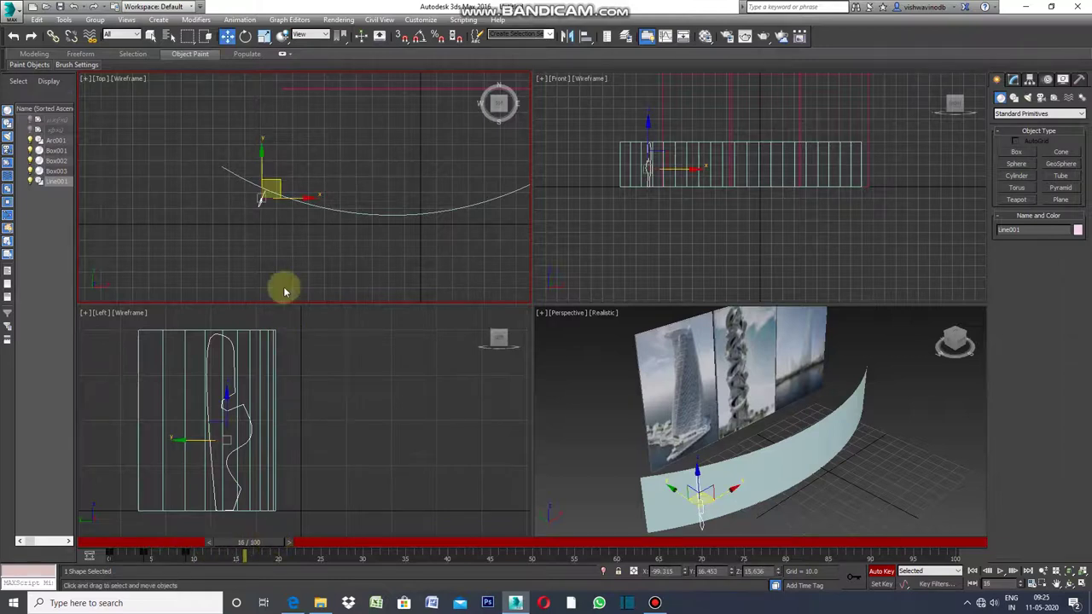
{"action": "left_click_drag", "start_coordinate": [270, 189], "coordinate": [261, 198]}
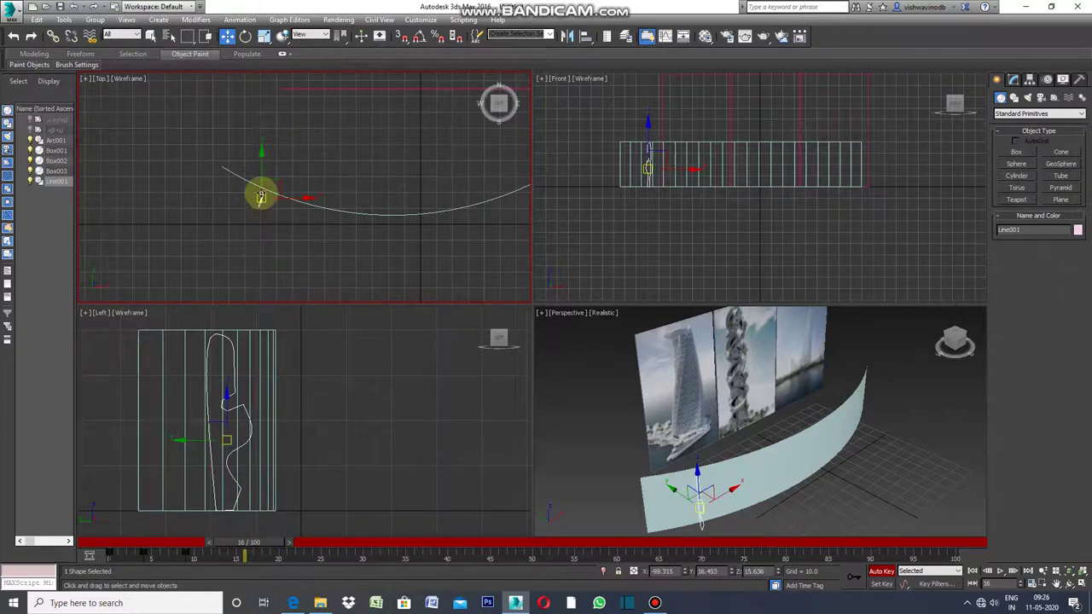
Zoom in, then maximize the Left view to fill the workspace
{"action": "scroll", "coordinate": [261, 198], "scroll_direction": "up", "scroll_amount": 2}
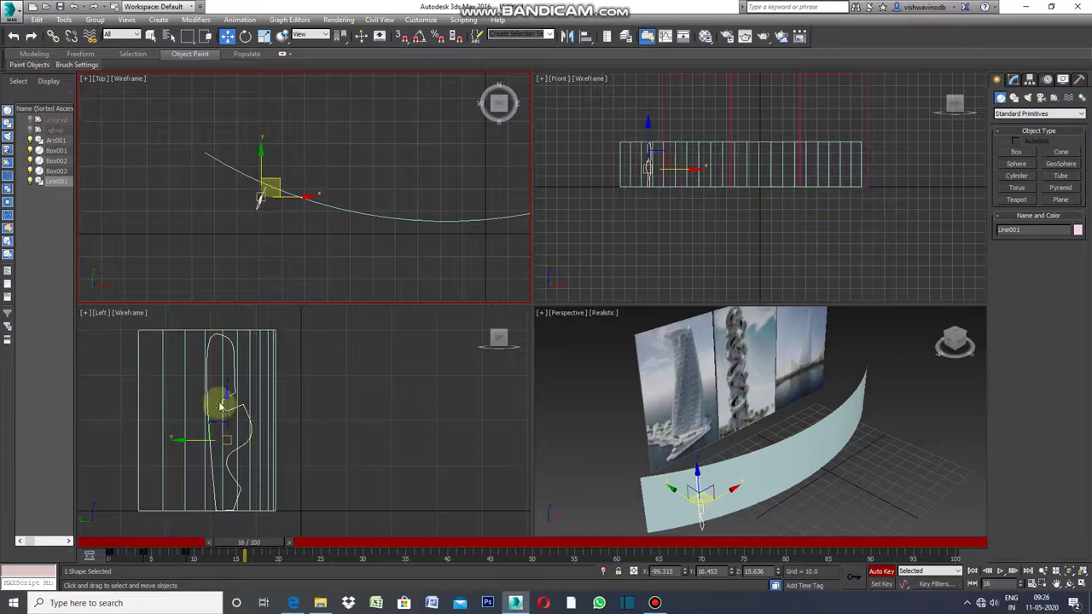
{"action": "scroll", "coordinate": [220, 400], "scroll_direction": "up", "scroll_amount": 2}
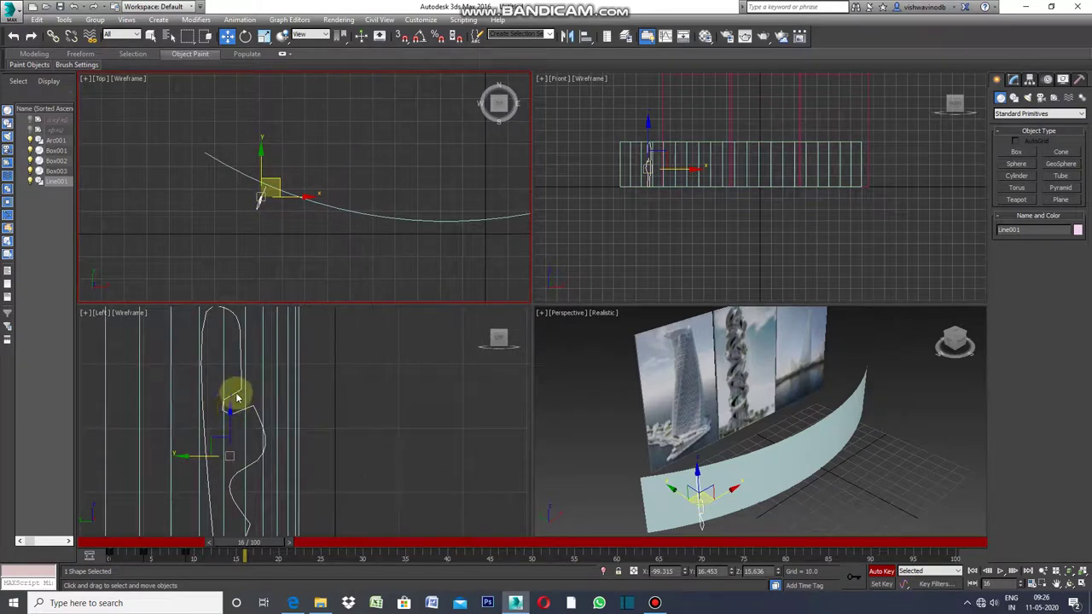
{"action": "left_click", "coordinate": [235, 392]}
{"action": "left_click", "coordinate": [85, 312]}
{"action": "left_click", "coordinate": [106, 327]}
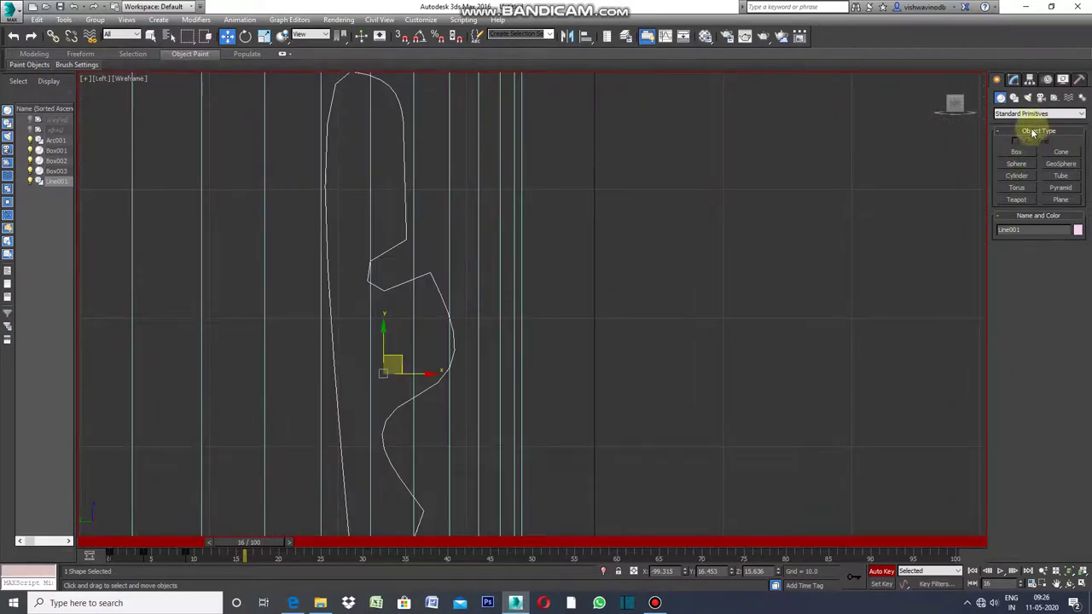
In Line001's Vertex mode, pull the middle-section vertex downward
{"action": "left_click", "coordinate": [1013, 79]}
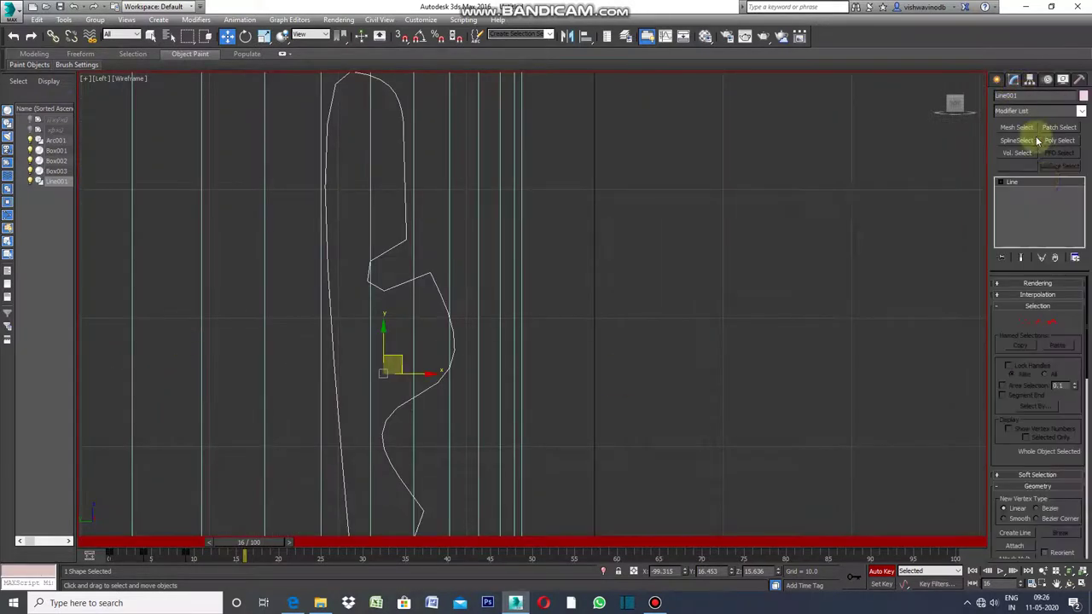
{"action": "left_click", "coordinate": [1023, 321]}
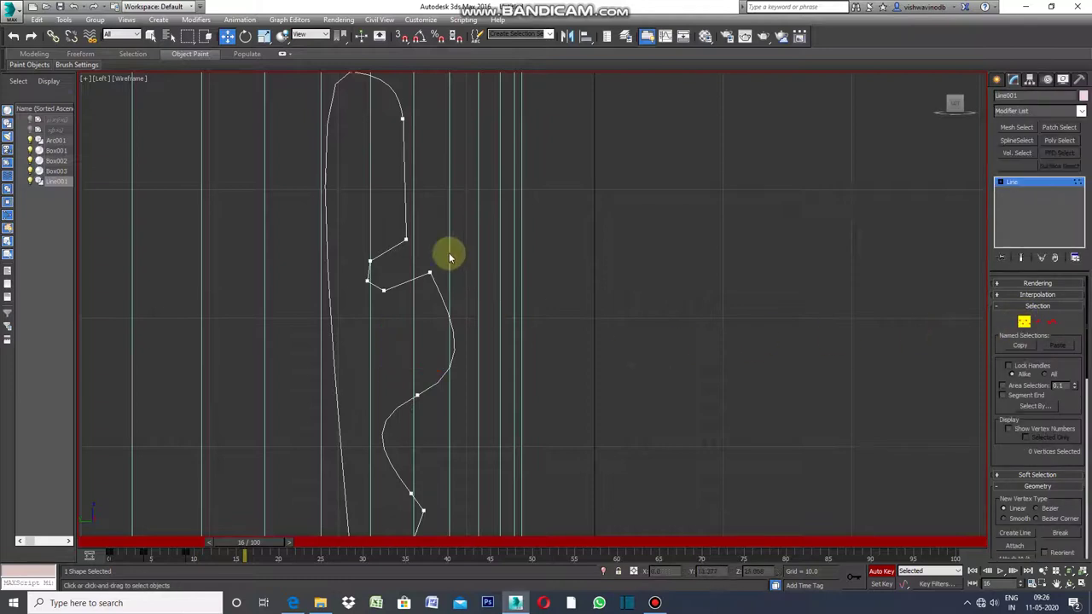
{"action": "scroll", "coordinate": [449, 256], "scroll_direction": "down", "scroll_amount": 2}
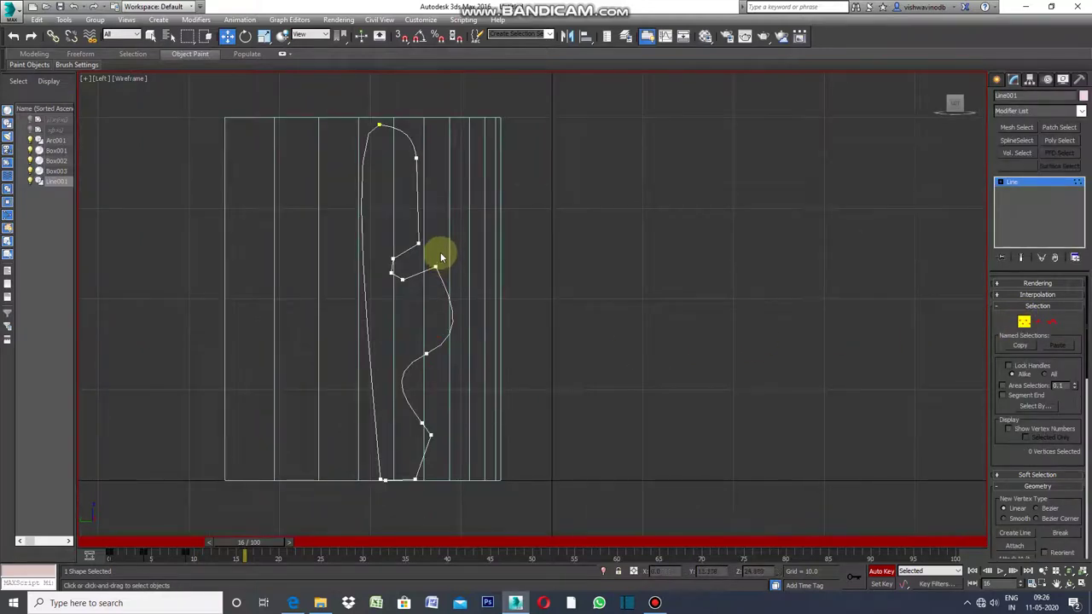
{"action": "left_click", "coordinate": [434, 267]}
{"action": "mouse_move", "coordinate": [435, 242]}
{"action": "left_mouse_down"}
{"action": "mouse_move", "coordinate": [424, 282]}
{"action": "mouse_move", "coordinate": [430, 321]}
{"action": "left_mouse_up"}
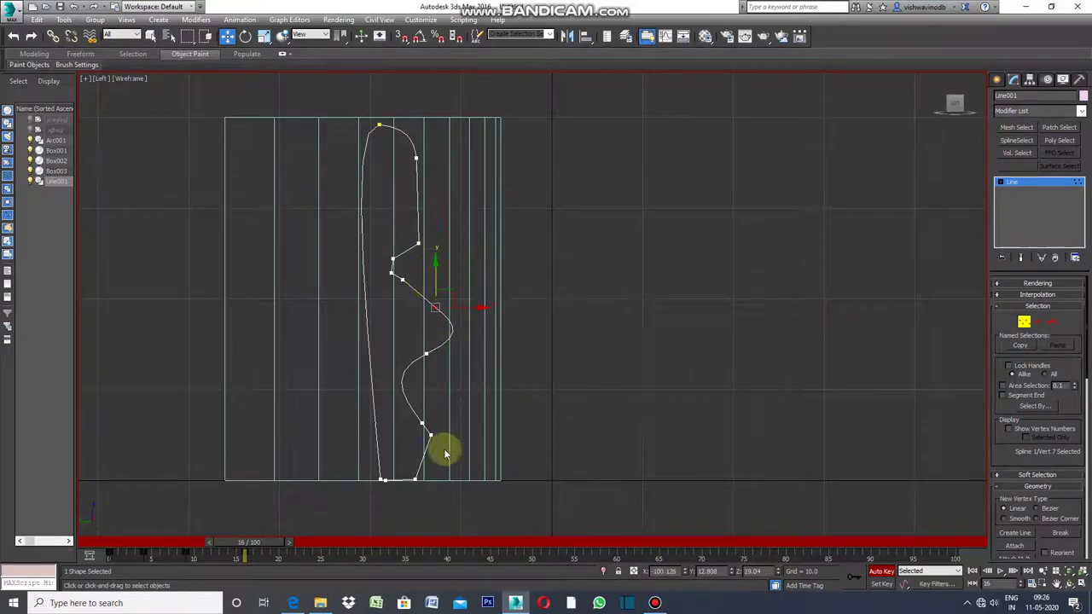
{"action": "left_click", "coordinate": [443, 431]}
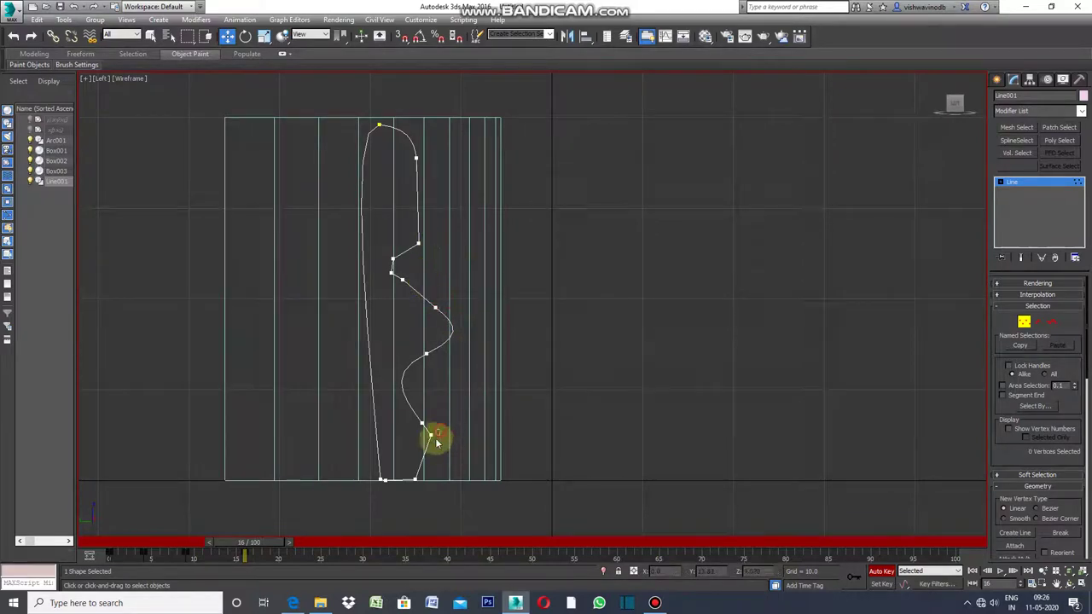
Bend the lower curve up and right, reshape the upper-notch curve, and exit vertex editing
{"action": "left_click", "coordinate": [420, 423]}
{"action": "left_click_drag", "start_coordinate": [442, 390], "coordinate": [461, 369]}
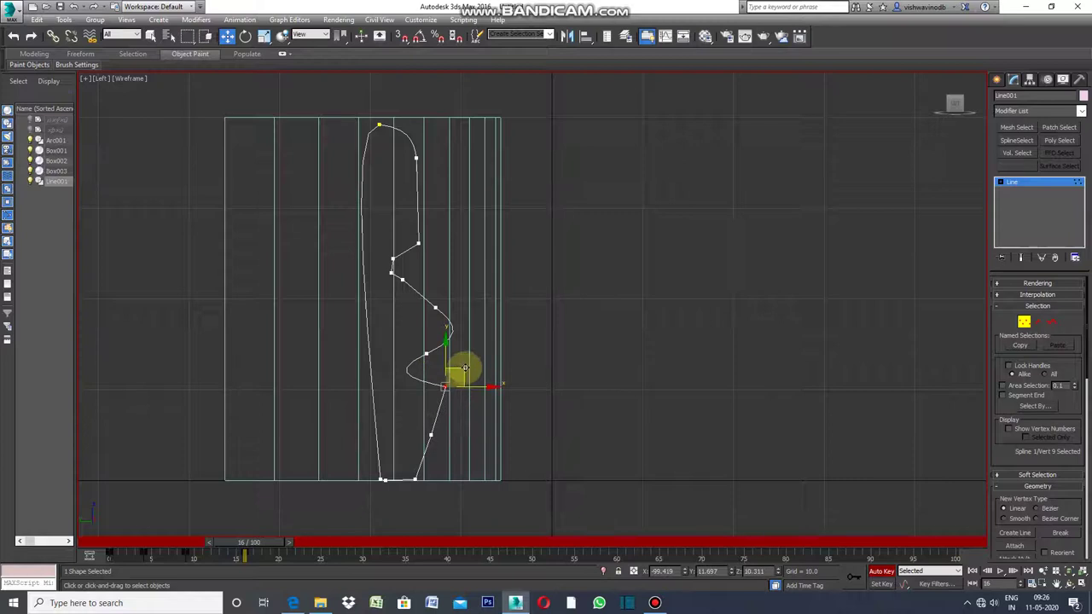
{"action": "left_click", "coordinate": [589, 377]}
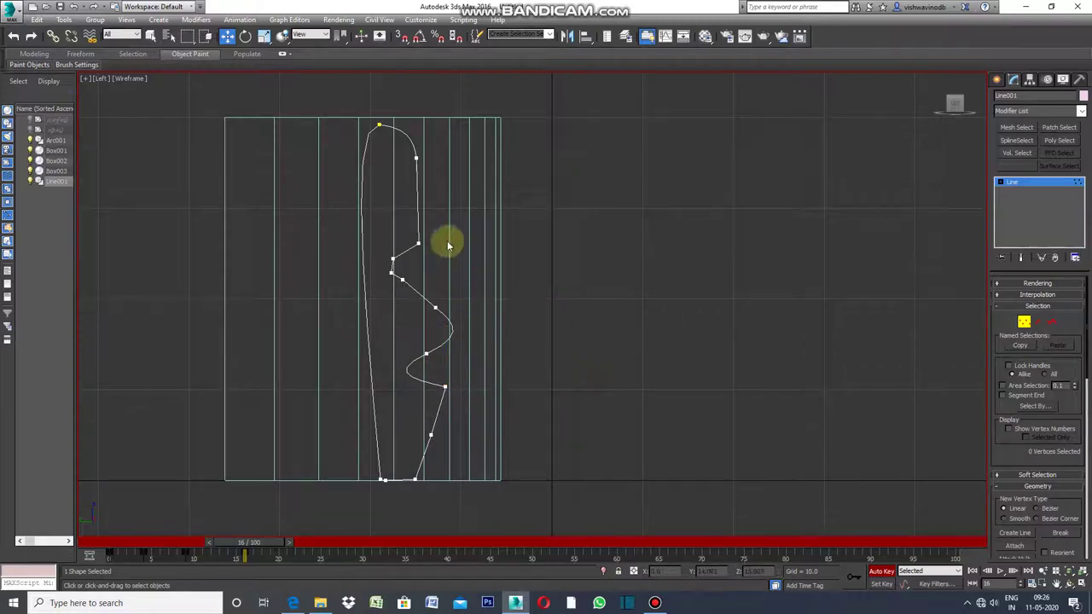
{"action": "left_click", "coordinate": [418, 244]}
{"action": "mouse_move", "coordinate": [418, 244]}
{"action": "left_mouse_down"}
{"action": "mouse_move", "coordinate": [439, 178]}
{"action": "mouse_move", "coordinate": [409, 180]}
{"action": "left_mouse_up"}
{"action": "left_click", "coordinate": [570, 297]}
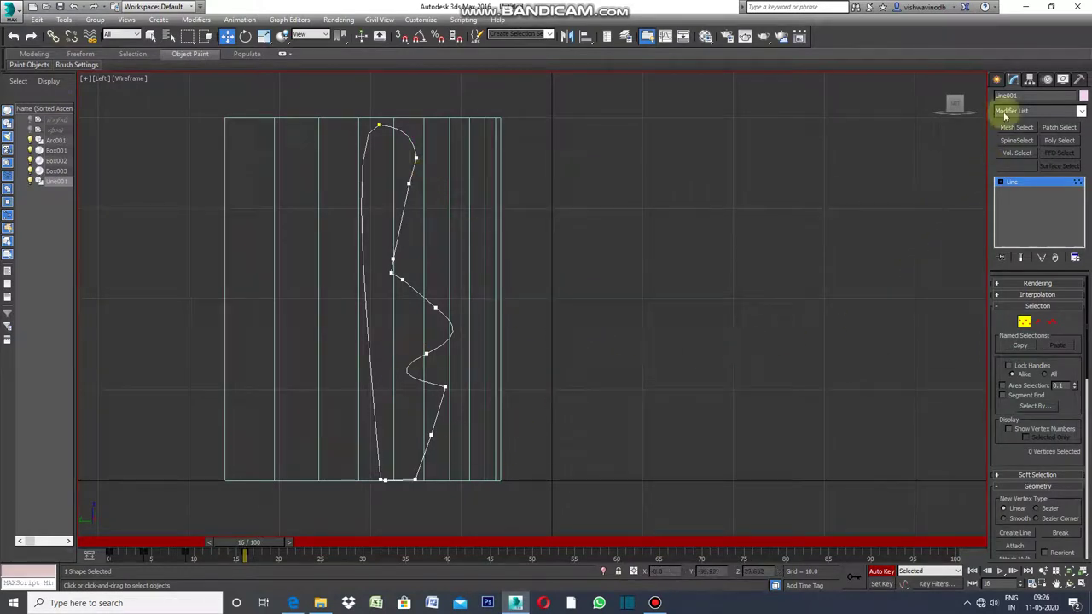
{"action": "left_click", "coordinate": [997, 80]}
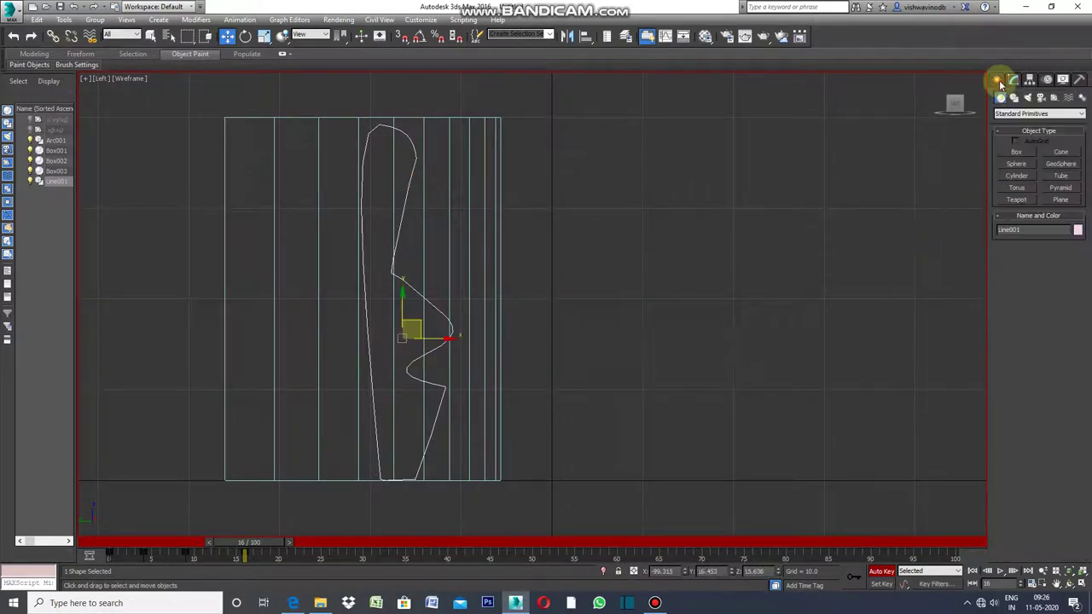
Restore four views, slide Line001 further along the arc at frame 16, then advance to frame 36
{"action": "left_click", "coordinate": [85, 79]}
{"action": "left_click", "coordinate": [107, 92]}
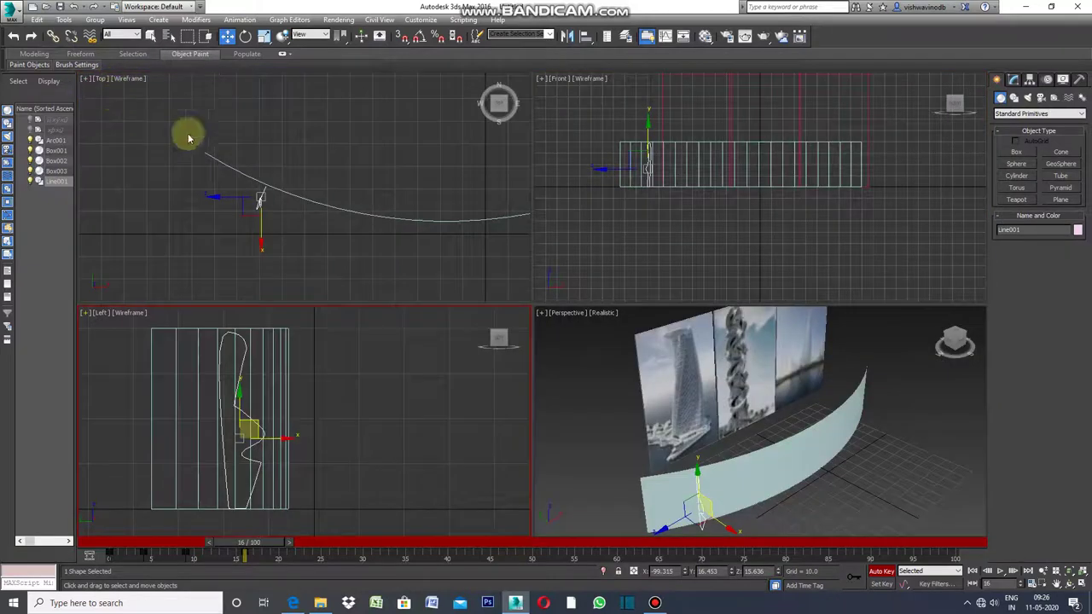
{"action": "left_click", "coordinate": [248, 213]}
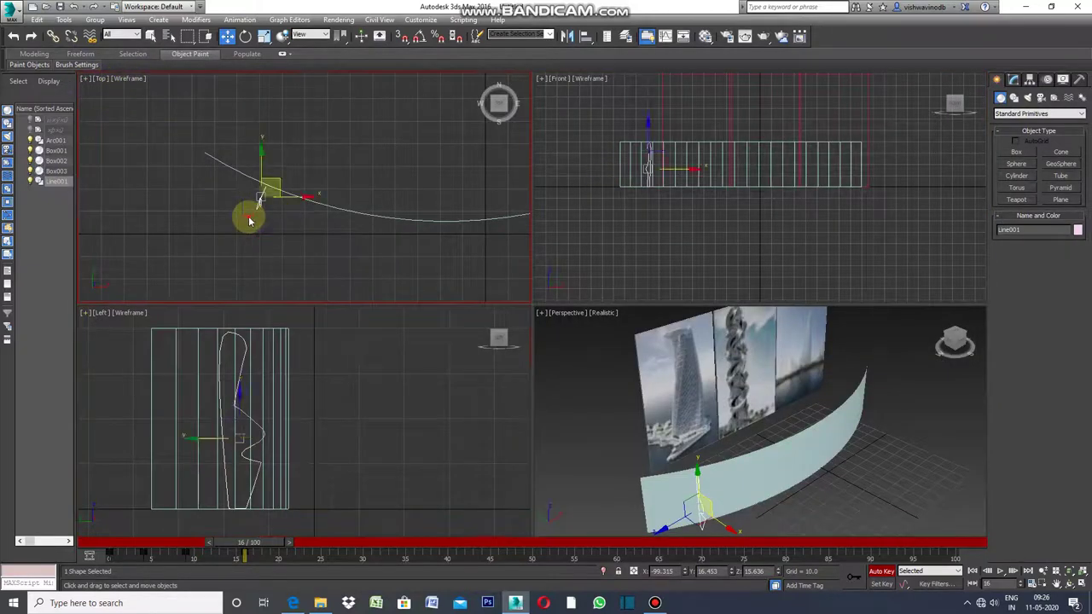
{"action": "mouse_move", "coordinate": [258, 205]}
{"action": "left_mouse_down"}
{"action": "mouse_move", "coordinate": [305, 207]}
{"action": "mouse_move", "coordinate": [360, 229]}
{"action": "left_mouse_up"}
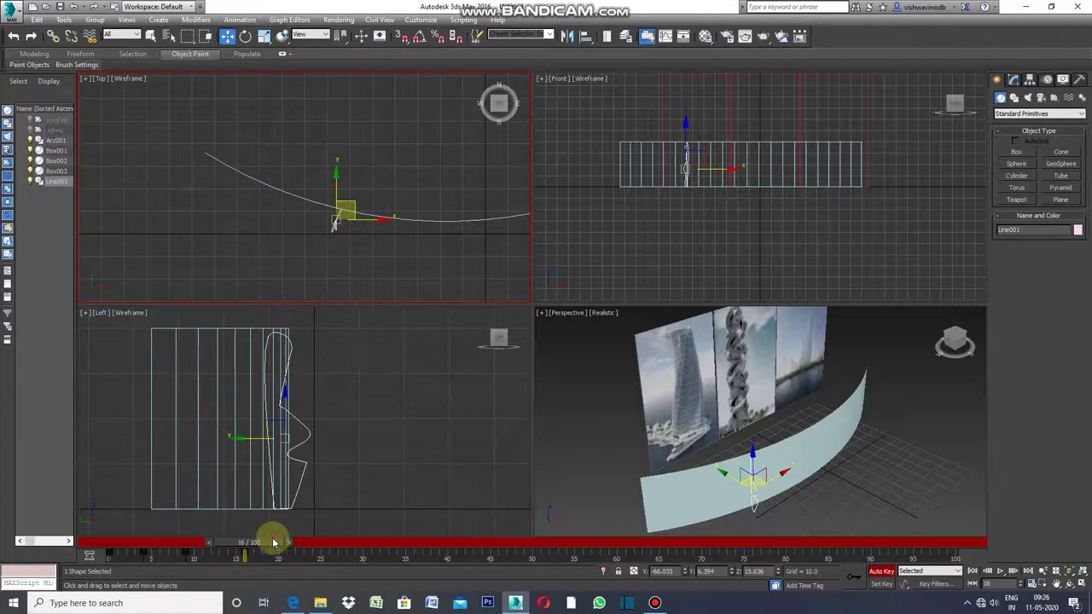
{"action": "left_click_drag", "start_coordinate": [274, 542], "coordinate": [444, 541]}
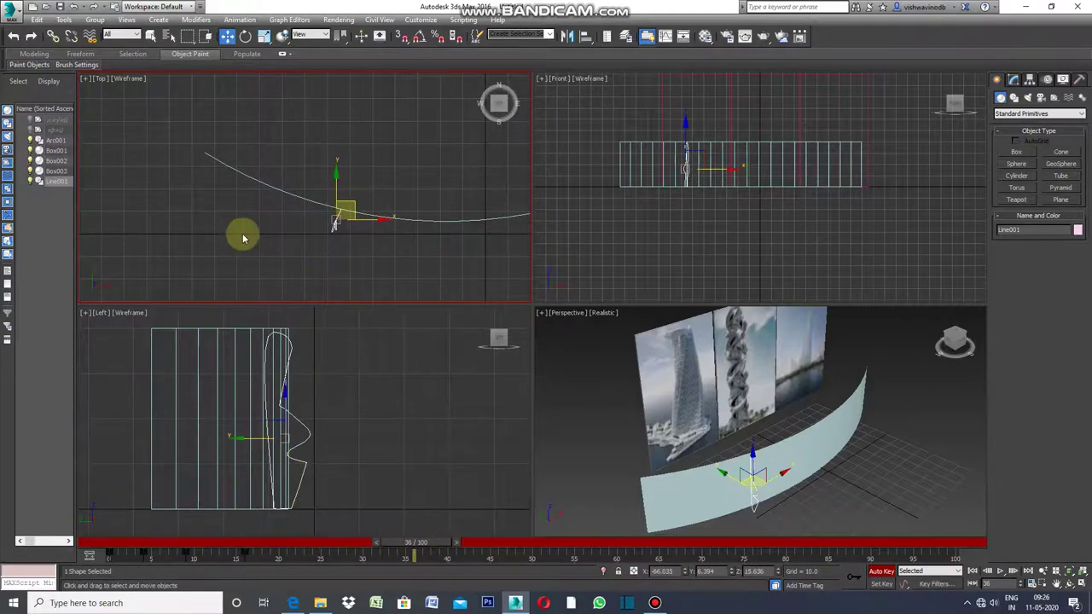
{"action": "scroll", "coordinate": [230, 235], "scroll_direction": "down", "scroll_amount": 2}
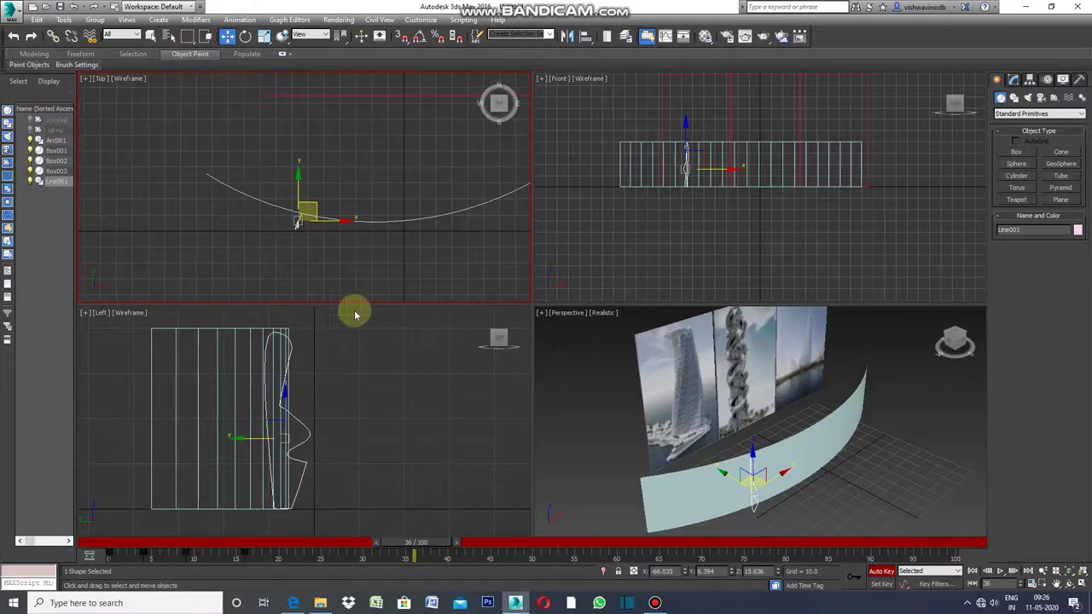
Rotate Line001 about its vertical axis to follow the curve, settling on roughly -7.5°
{"action": "left_click", "coordinate": [246, 36]}
{"action": "left_click_drag", "start_coordinate": [337, 236], "coordinate": [341, 233]}
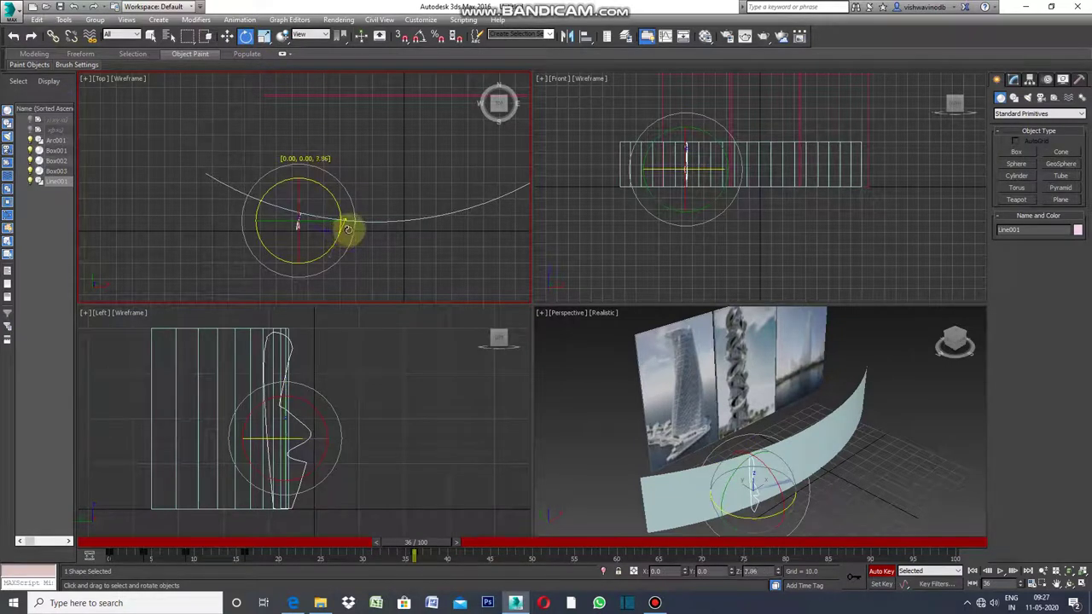
{"action": "left_click_drag", "start_coordinate": [349, 226], "coordinate": [349, 218]}
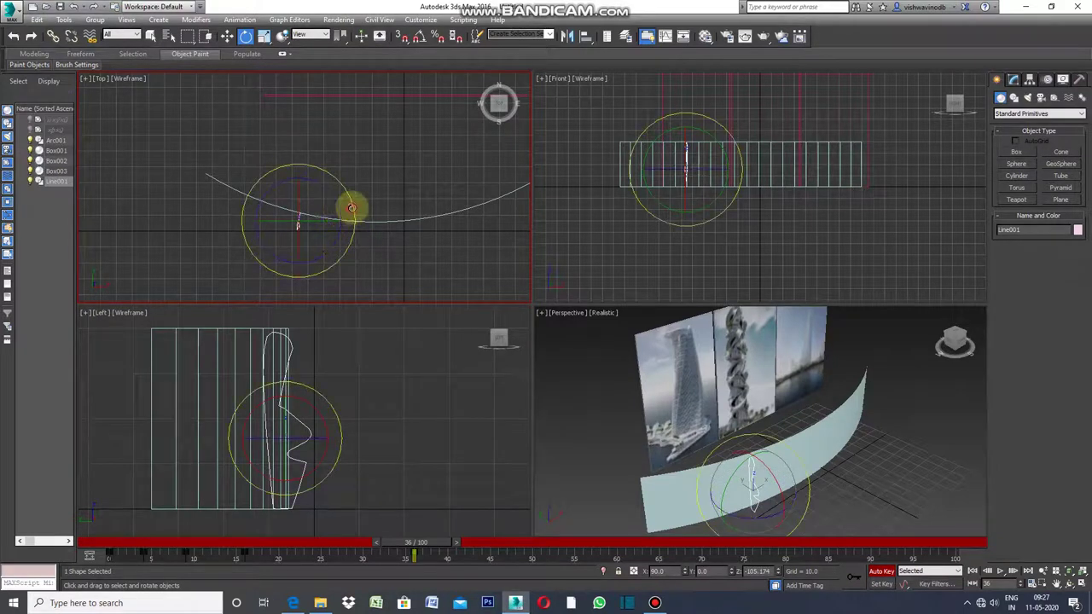
{"action": "mouse_move", "coordinate": [351, 191]}
{"action": "left_mouse_down"}
{"action": "mouse_move", "coordinate": [345, 185]}
{"action": "mouse_move", "coordinate": [350, 194]}
{"action": "left_mouse_up"}
{"action": "left_click", "coordinate": [316, 219]}
{"action": "key", "text": "ctrl+z"}
{"action": "left_click", "coordinate": [296, 219]}
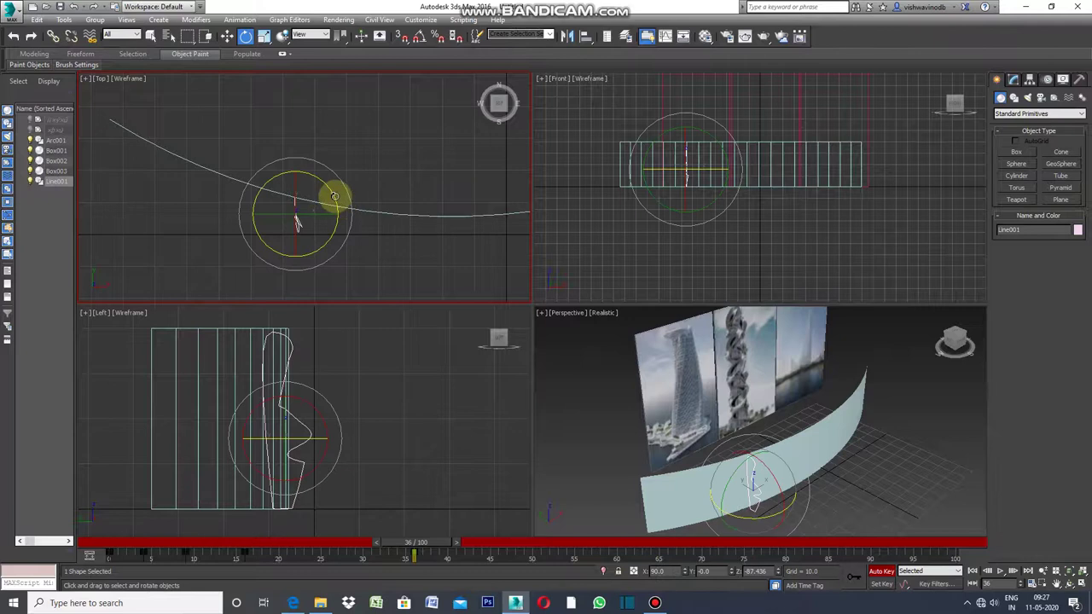
{"action": "left_click_drag", "start_coordinate": [334, 196], "coordinate": [336, 204]}
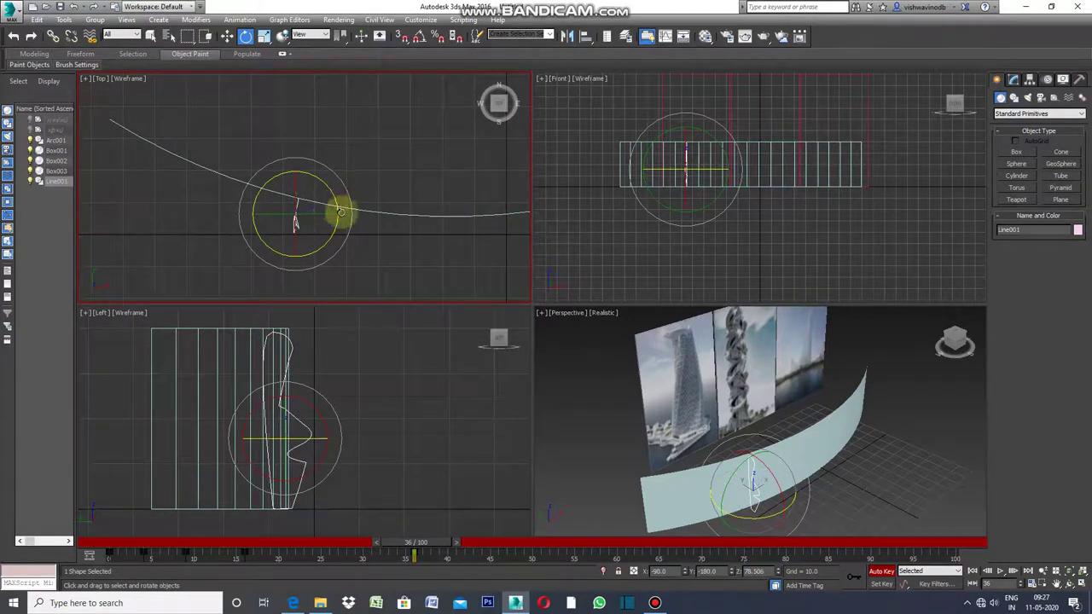
{"action": "left_click", "coordinate": [378, 281]}
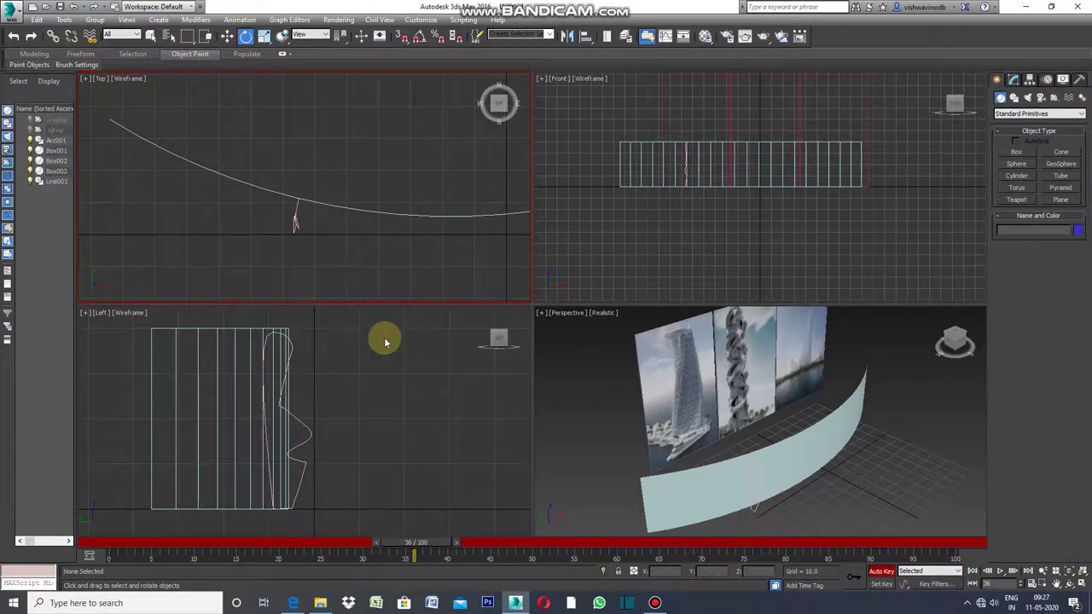
{"action": "left_click", "coordinate": [304, 426]}
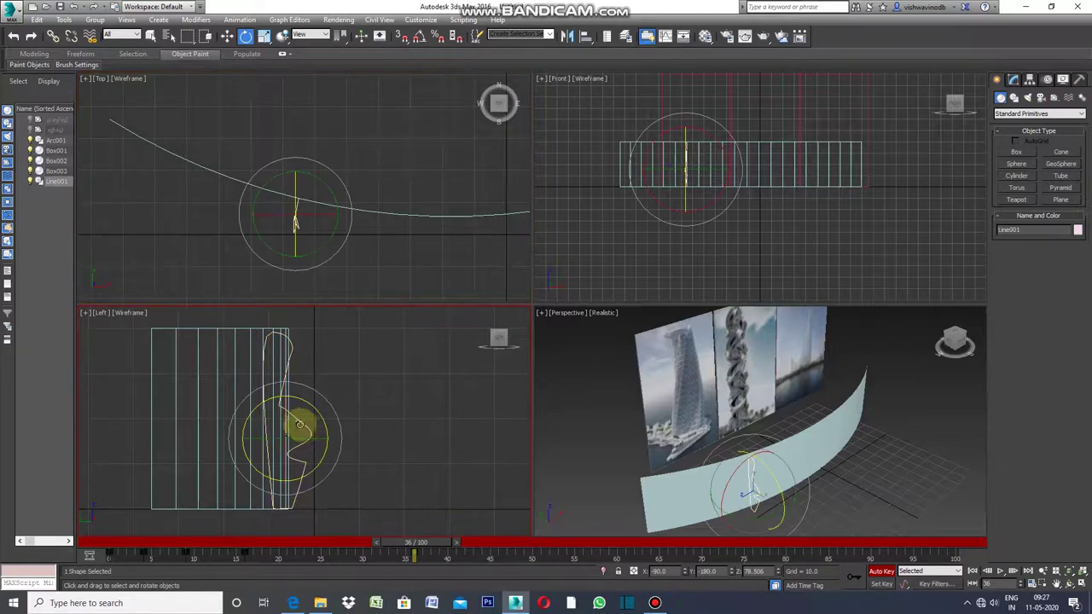
{"action": "left_click", "coordinate": [87, 312]}
Maximize the Left view, reselect Line001 and enter its Vertex sub-object level
{"action": "left_click", "coordinate": [102, 320]}
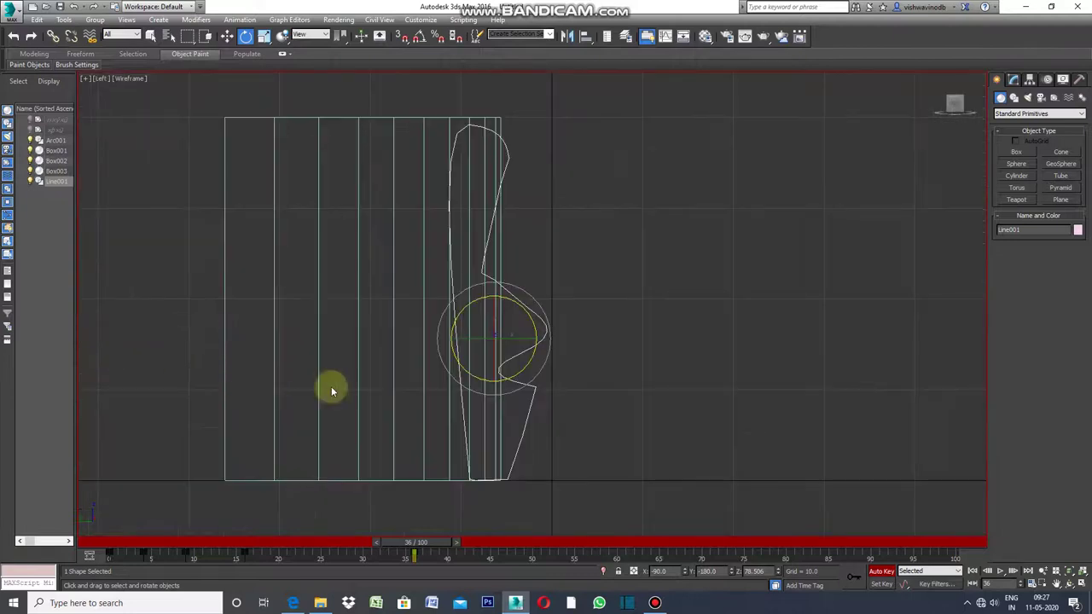
{"action": "left_click", "coordinate": [590, 324]}
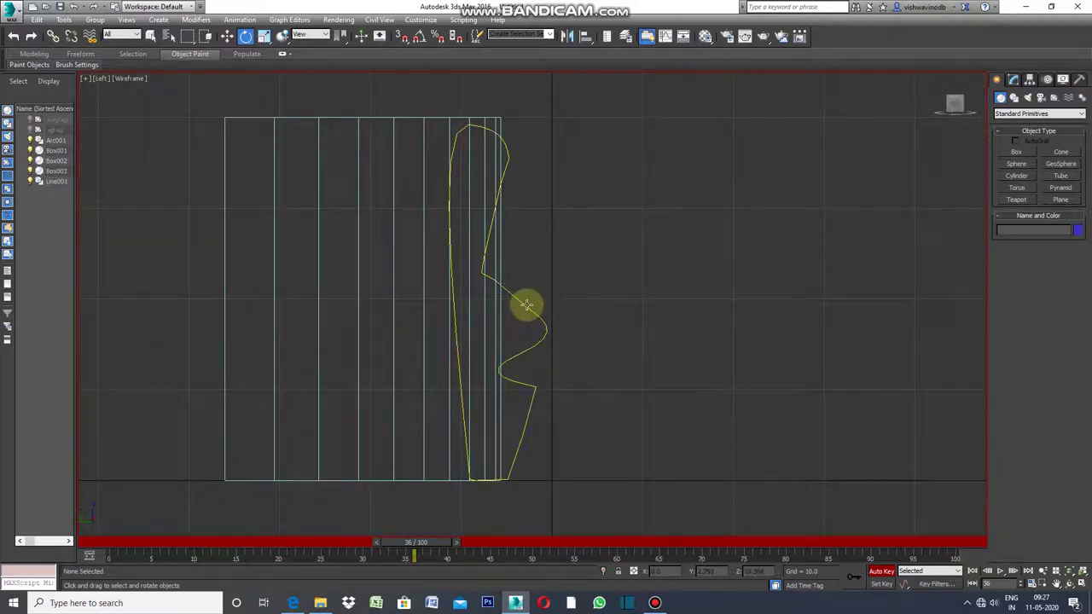
{"action": "left_click", "coordinate": [526, 306]}
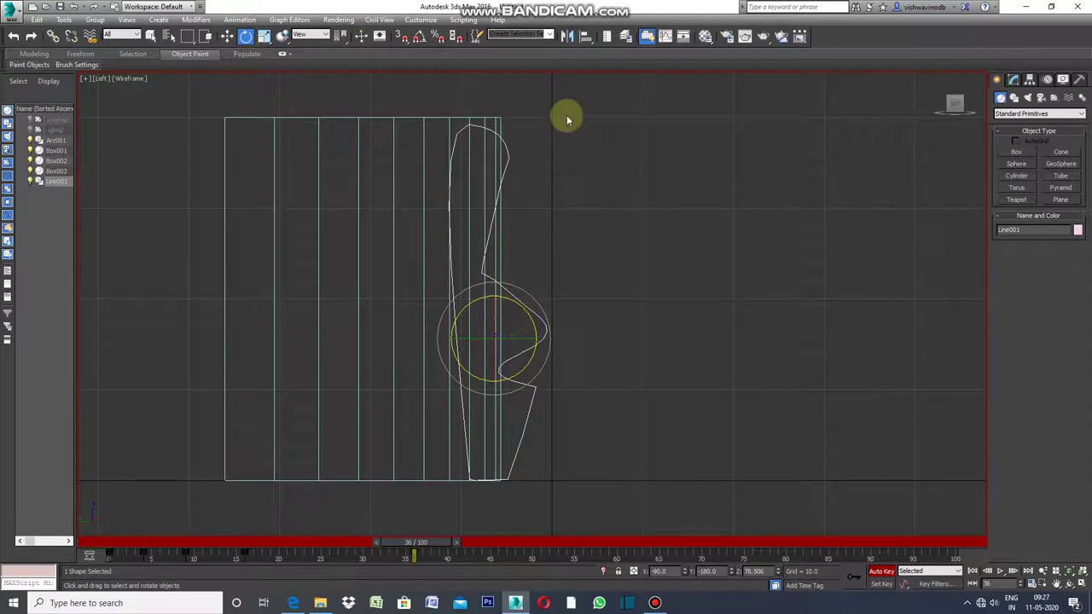
{"action": "left_click", "coordinate": [1013, 78]}
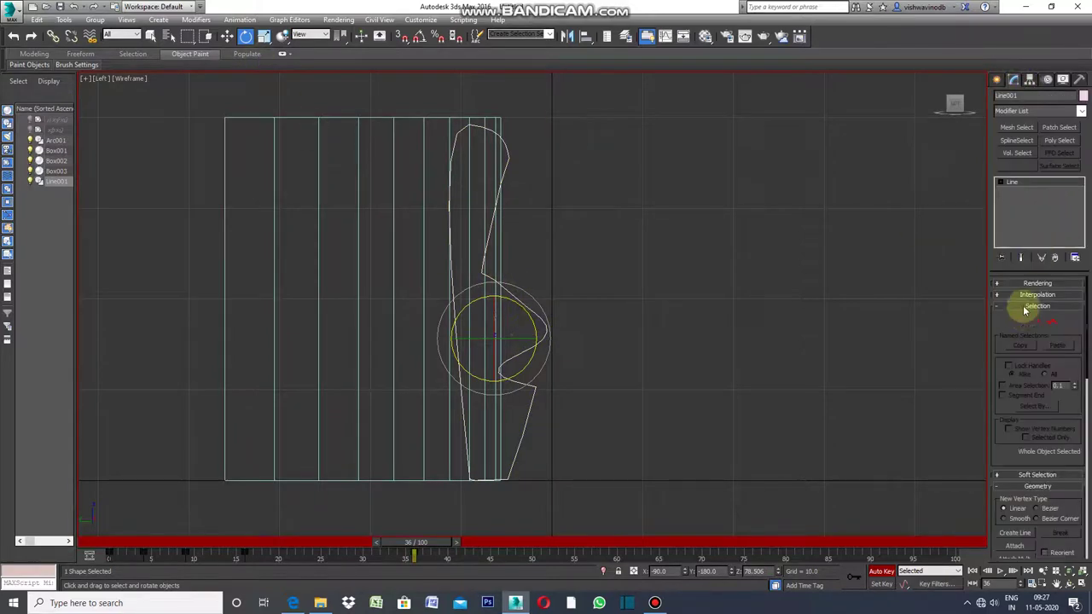
{"action": "left_click", "coordinate": [1023, 322]}
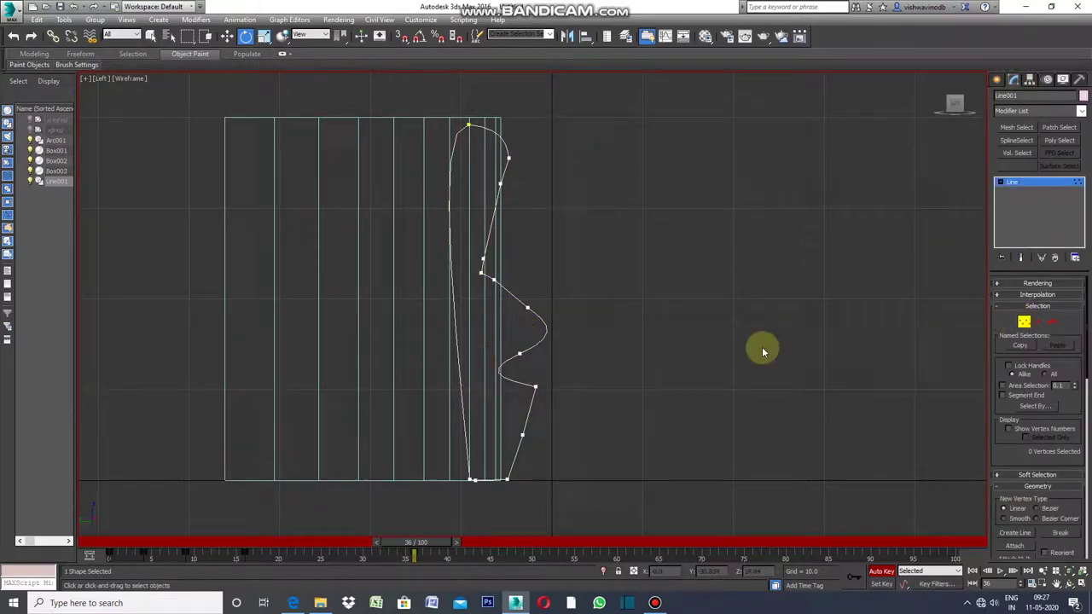
At frame 36, move the middle, upper and lower-bulge vertices to reshape the profile
{"action": "left_click", "coordinate": [486, 271]}
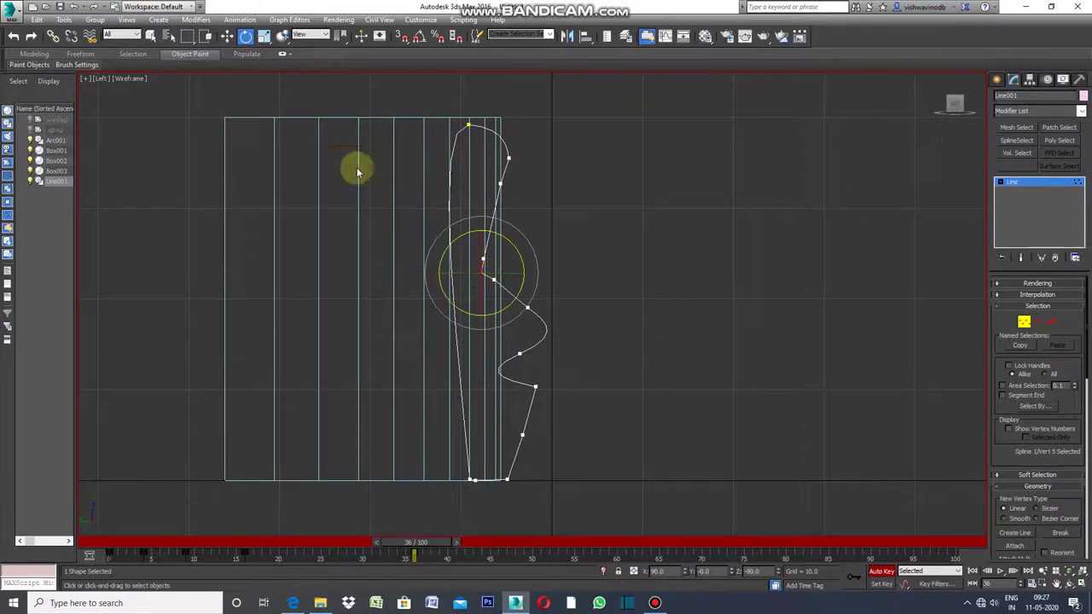
{"action": "left_click", "coordinate": [227, 36]}
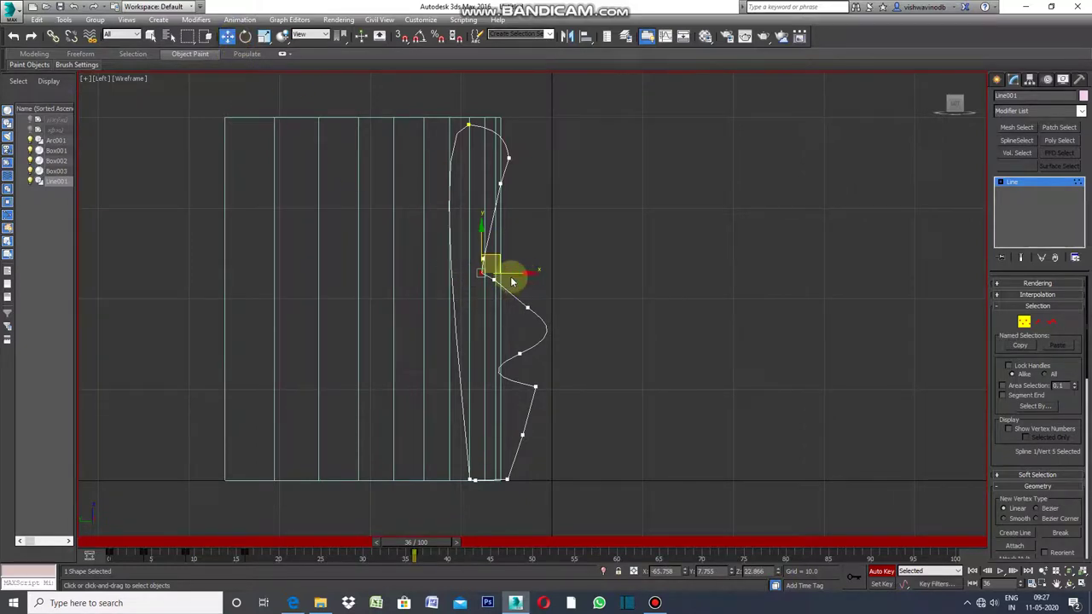
{"action": "left_click_drag", "start_coordinate": [509, 272], "coordinate": [550, 273]}
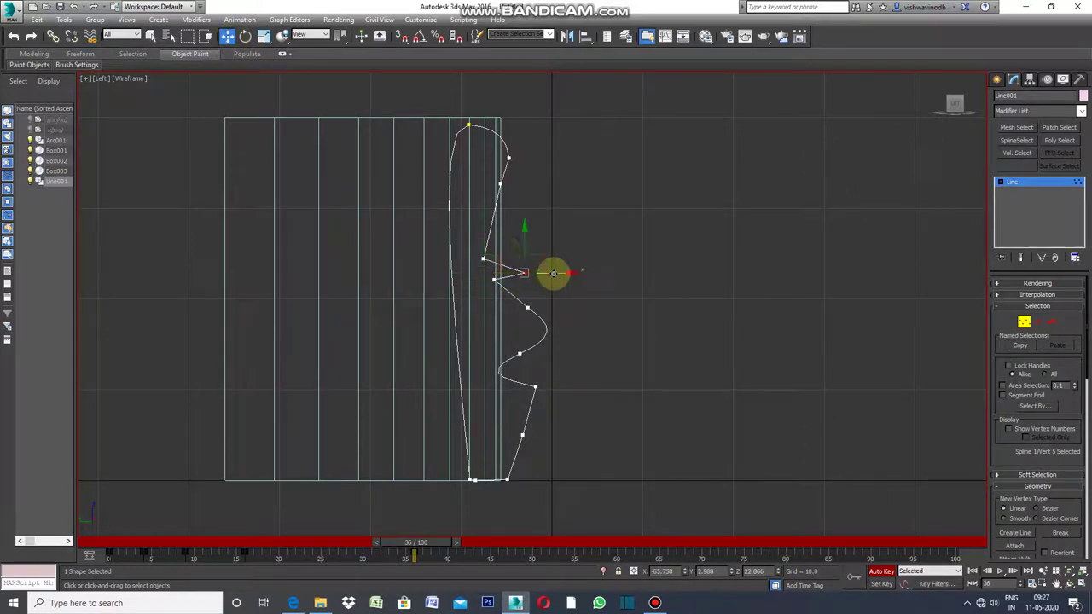
{"action": "left_click", "coordinate": [484, 255]}
{"action": "left_click_drag", "start_coordinate": [506, 238], "coordinate": [541, 223]}
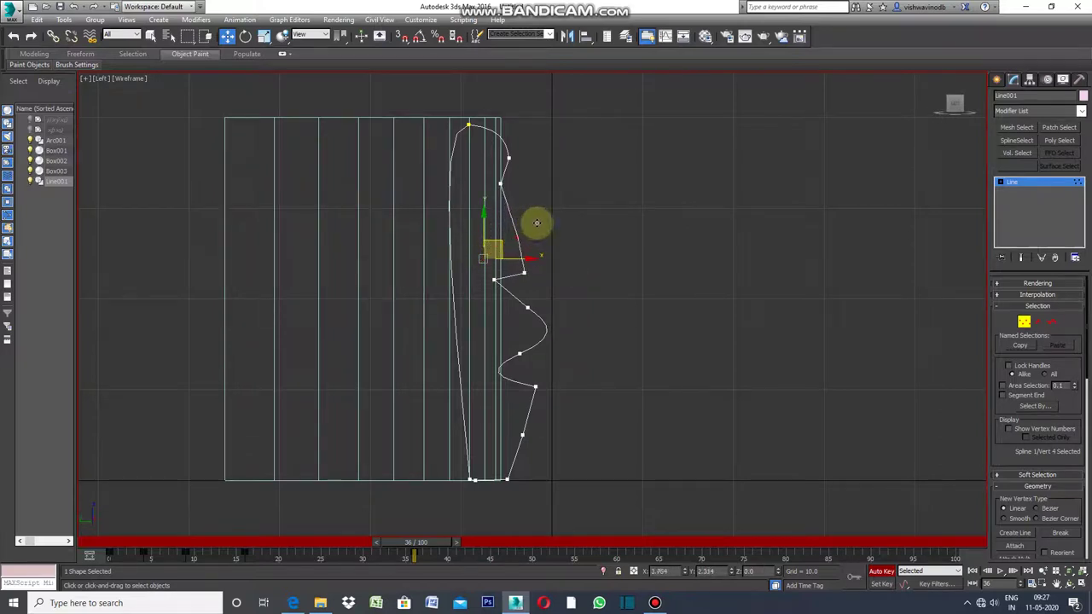
{"action": "left_click", "coordinate": [567, 271]}
{"action": "mouse_move", "coordinate": [549, 293]}
{"action": "left_mouse_down"}
{"action": "mouse_move", "coordinate": [512, 315]}
{"action": "mouse_move", "coordinate": [546, 310]}
{"action": "mouse_move", "coordinate": [539, 324]}
{"action": "left_mouse_up"}
{"action": "left_click", "coordinate": [535, 387]}
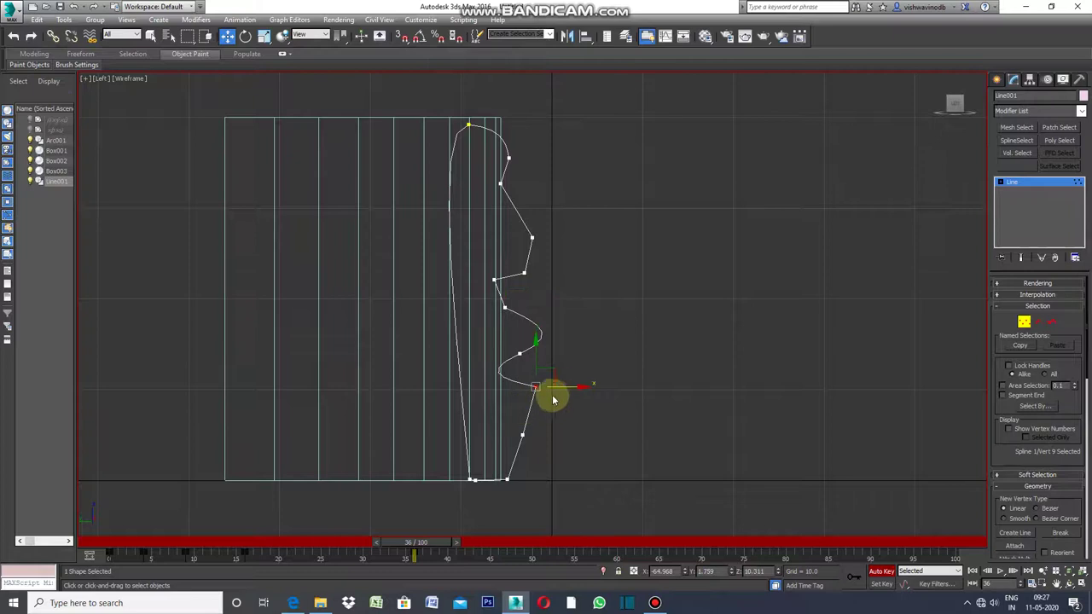
{"action": "mouse_move", "coordinate": [546, 389]}
{"action": "left_mouse_down"}
{"action": "mouse_move", "coordinate": [547, 374]}
{"action": "mouse_move", "coordinate": [539, 398]}
{"action": "left_mouse_up"}
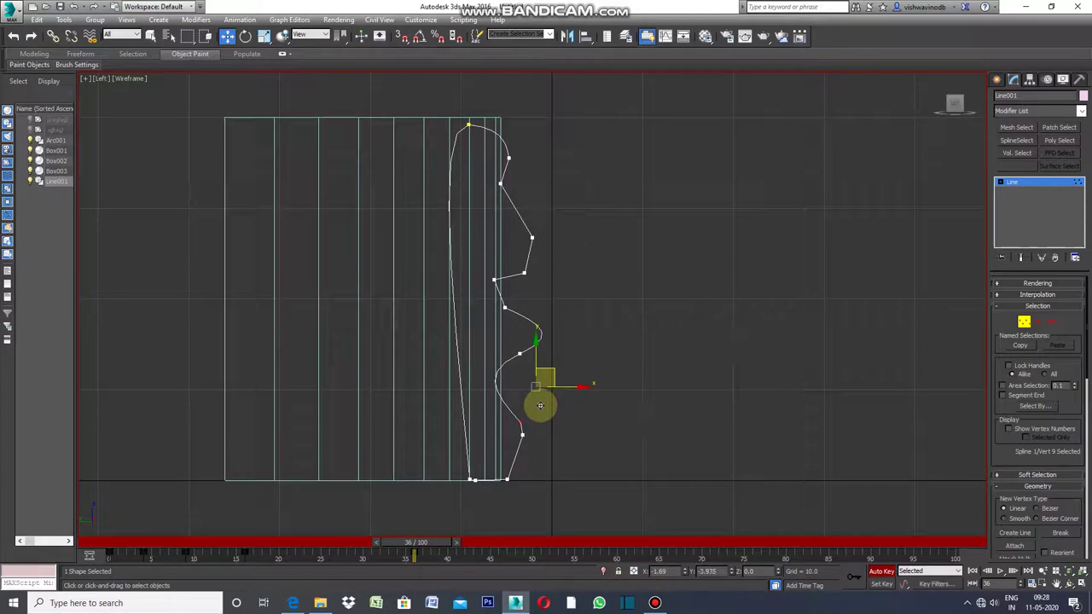
{"action": "left_click", "coordinate": [522, 431]}
{"action": "left_click_drag", "start_coordinate": [540, 424], "coordinate": [539, 433]}
Push another middle vertex right, shift the upper-right vertex left, and exit vertex editing
{"action": "left_click", "coordinate": [568, 341]}
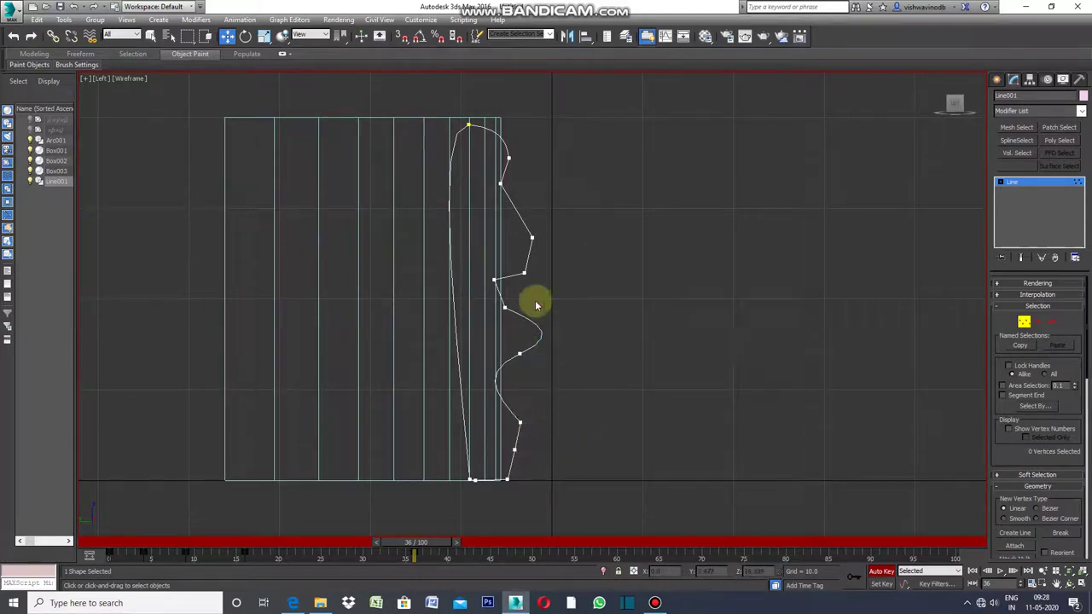
{"action": "left_click", "coordinate": [495, 279]}
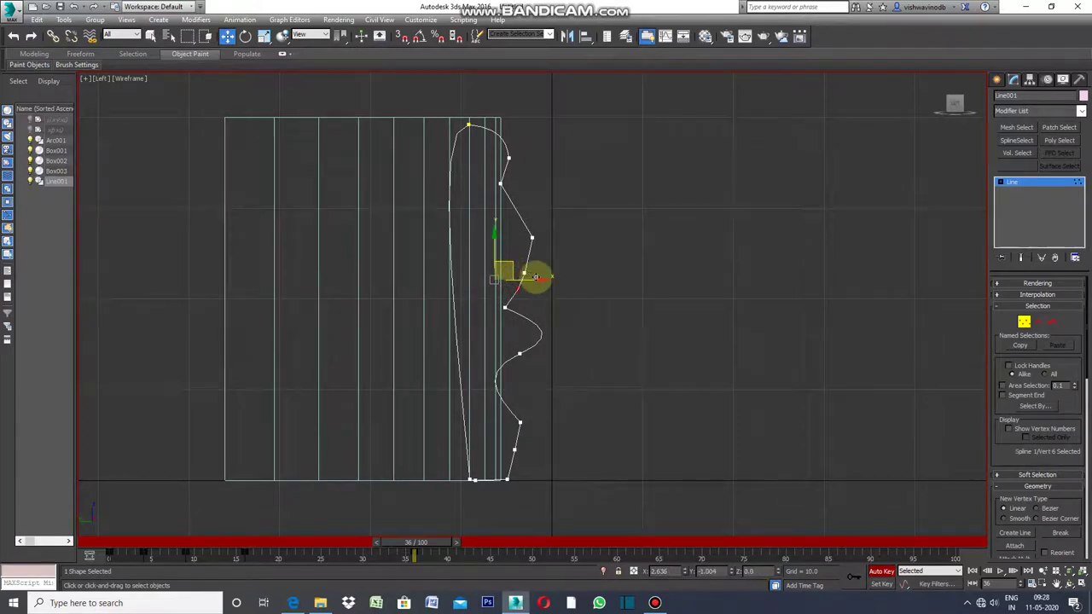
{"action": "left_click_drag", "start_coordinate": [535, 276], "coordinate": [558, 285]}
{"action": "left_click", "coordinate": [556, 234]}
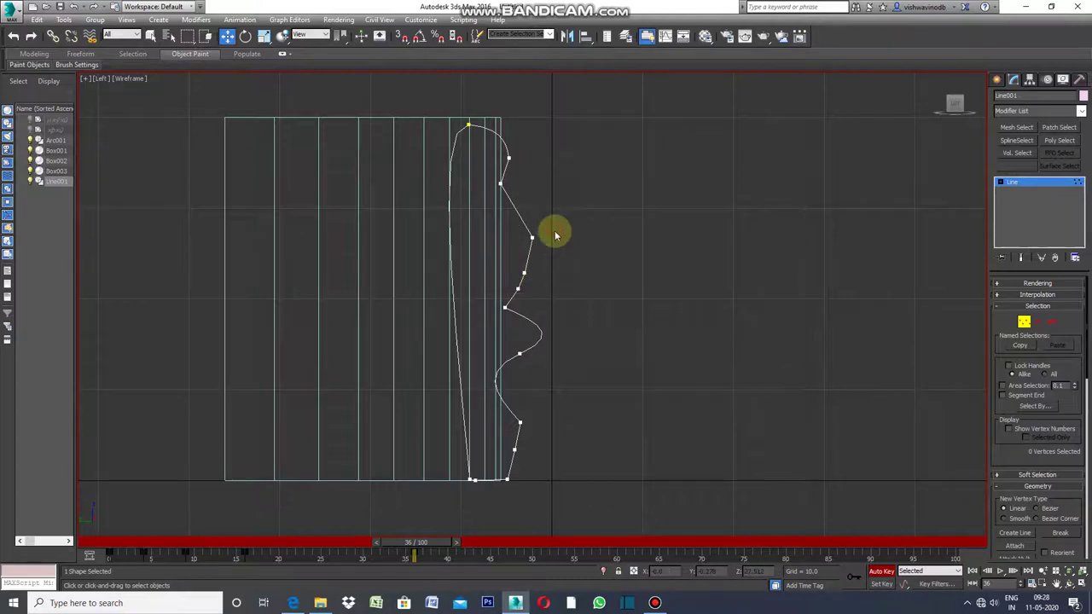
{"action": "left_click_drag", "start_coordinate": [561, 221], "coordinate": [510, 261]}
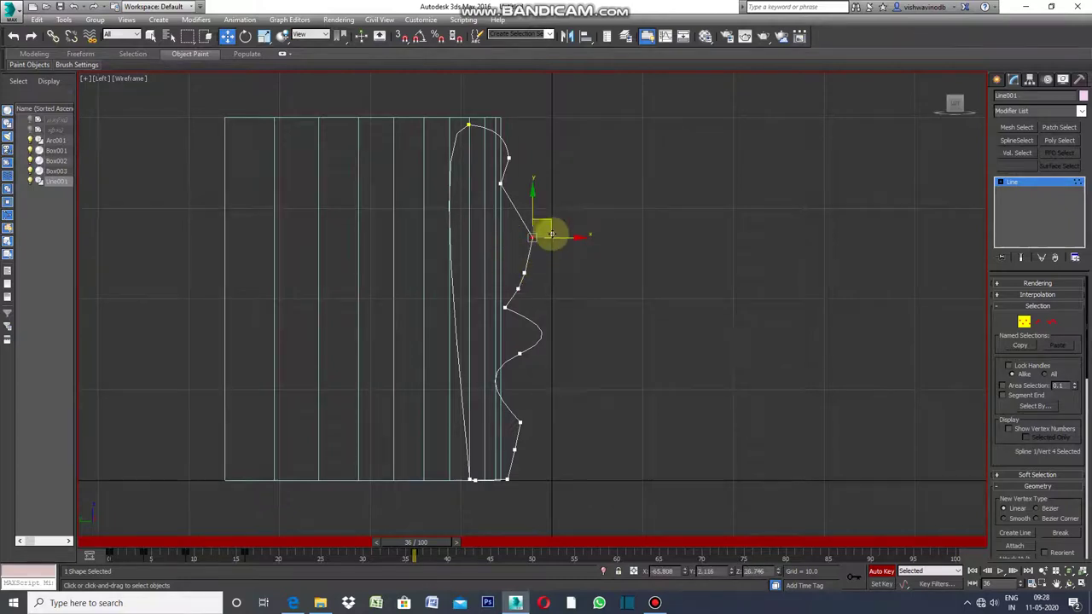
{"action": "left_click_drag", "start_coordinate": [552, 230], "coordinate": [539, 230]}
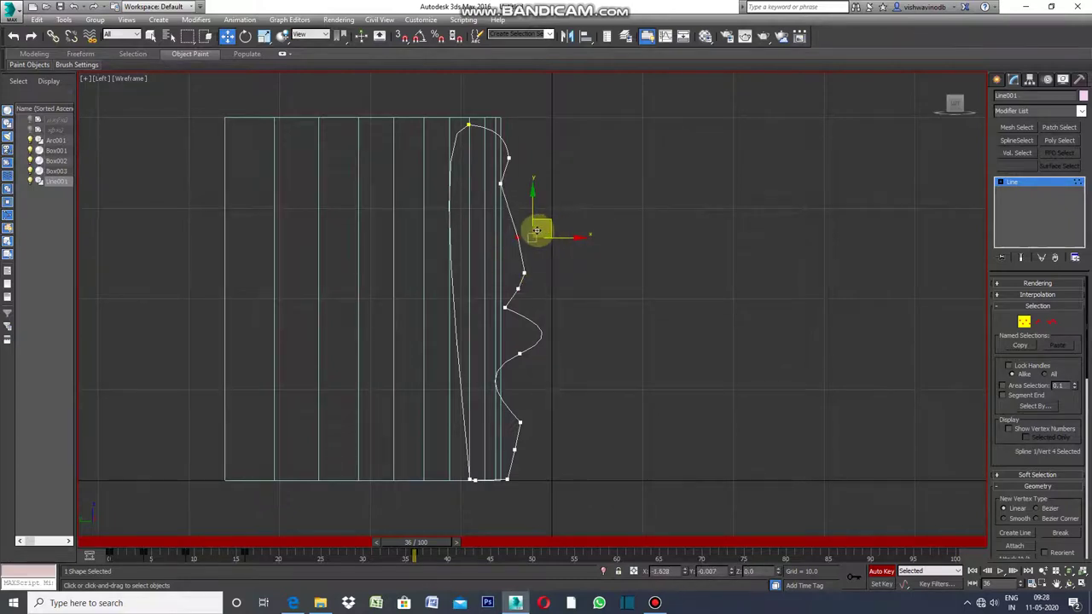
{"action": "left_click", "coordinate": [587, 300]}
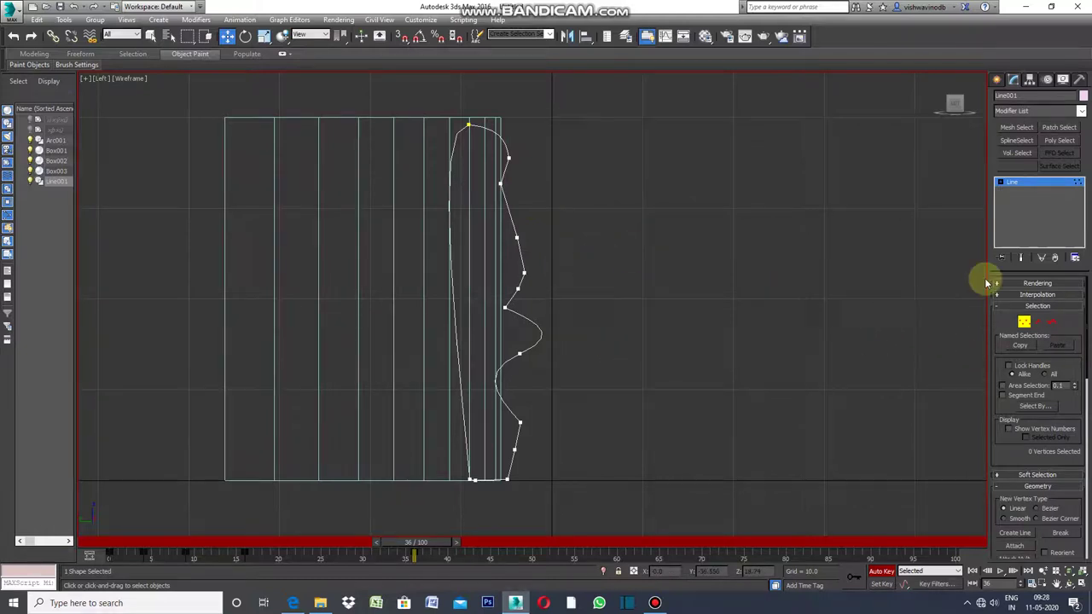
{"action": "left_click", "coordinate": [996, 79]}
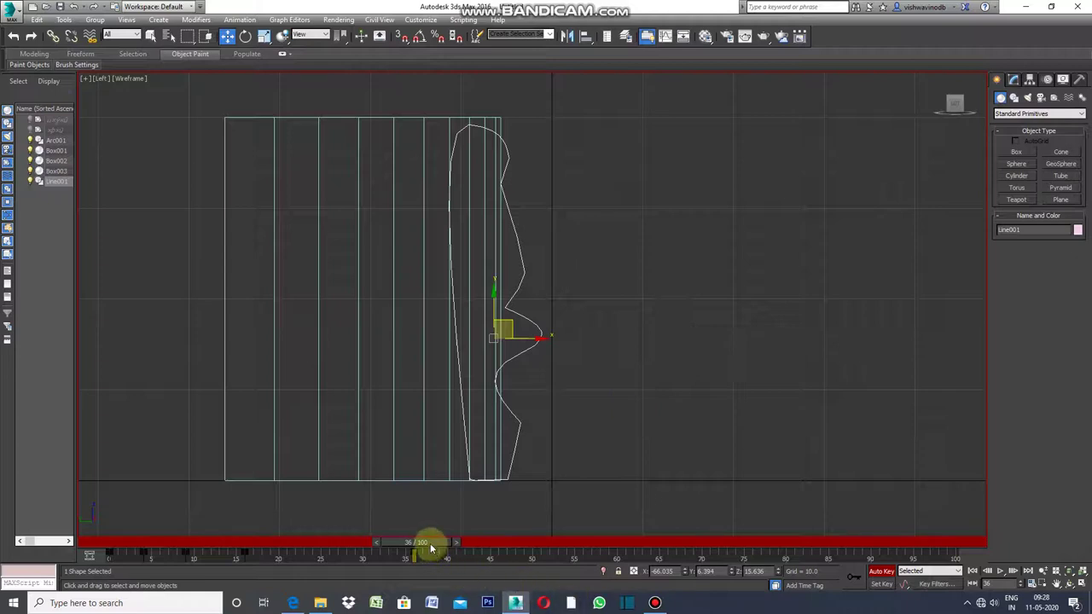
Go to frame 70 and restore the four-view layout
{"action": "left_click_drag", "start_coordinate": [430, 543], "coordinate": [694, 549]}
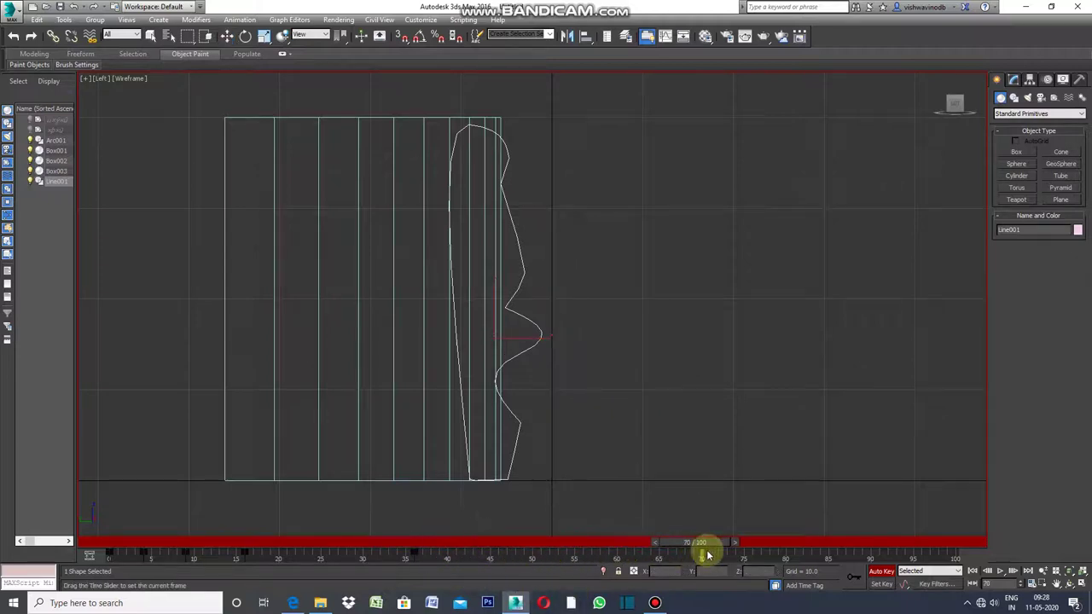
{"action": "key", "text": "w"}
{"action": "left_click", "coordinate": [87, 80]}
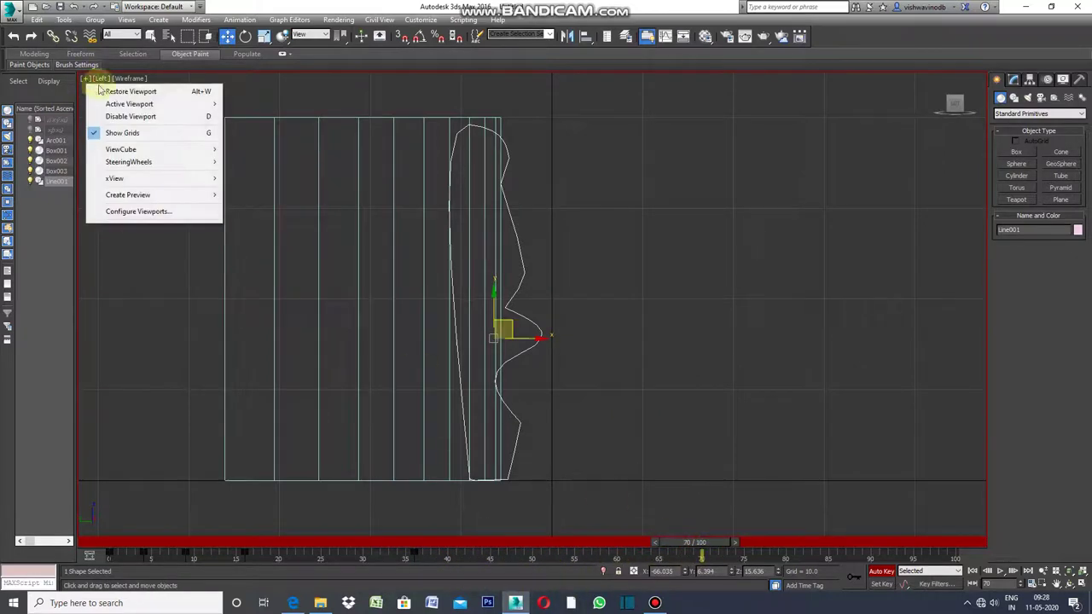
{"action": "left_click", "coordinate": [113, 91]}
{"action": "scroll", "coordinate": [228, 214], "scroll_direction": "down", "scroll_amount": 2}
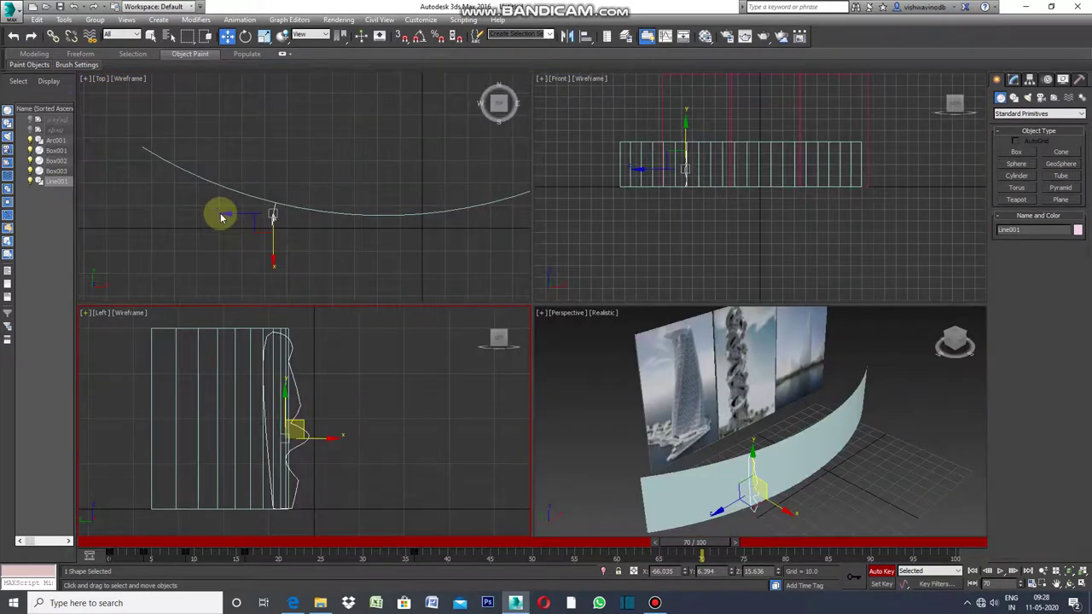
In Top view, move Line001 right along the curved path and rotate it to follow the curve
{"action": "left_click", "coordinate": [273, 232]}
{"action": "left_click", "coordinate": [273, 220]}
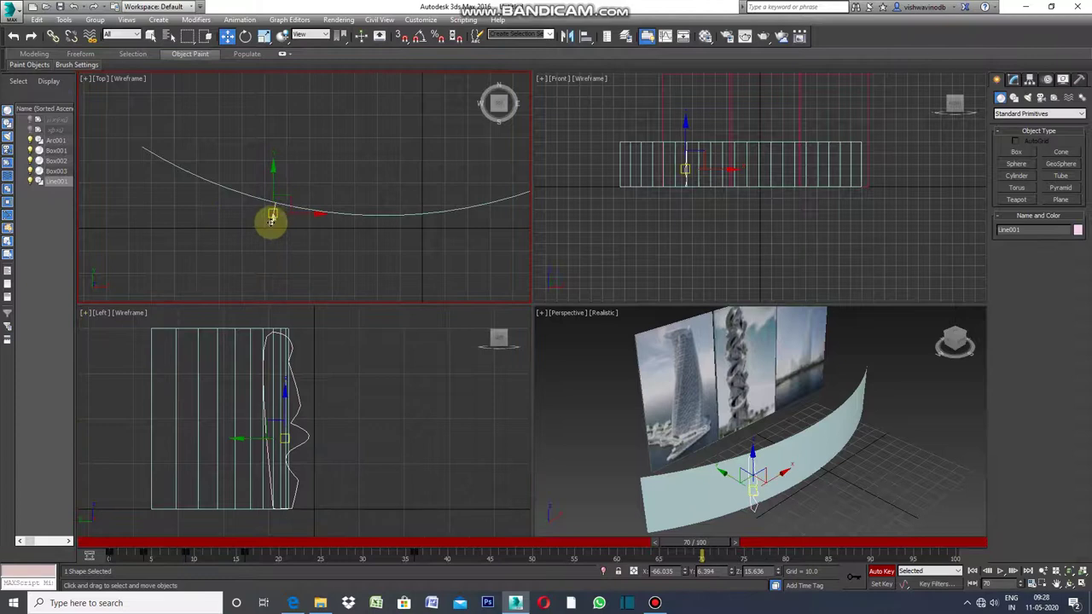
{"action": "left_click_drag", "start_coordinate": [276, 220], "coordinate": [410, 228]}
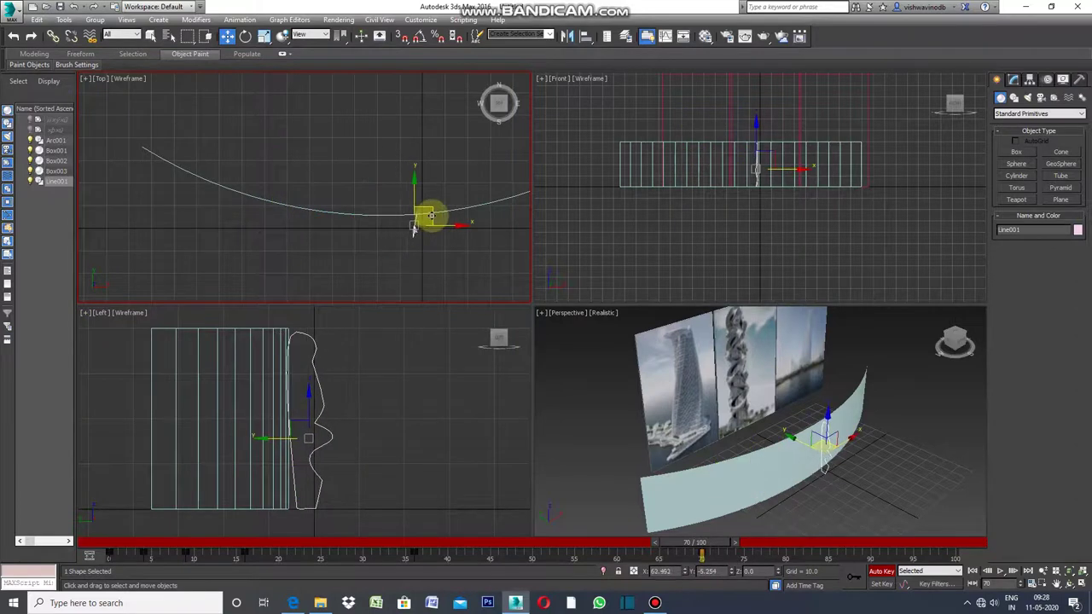
{"action": "scroll", "coordinate": [260, 214], "scroll_direction": "down", "scroll_amount": 1}
{"action": "scroll", "coordinate": [337, 225], "scroll_direction": "down", "scroll_amount": 1}
{"action": "scroll", "coordinate": [350, 228], "scroll_direction": "up", "scroll_amount": 2}
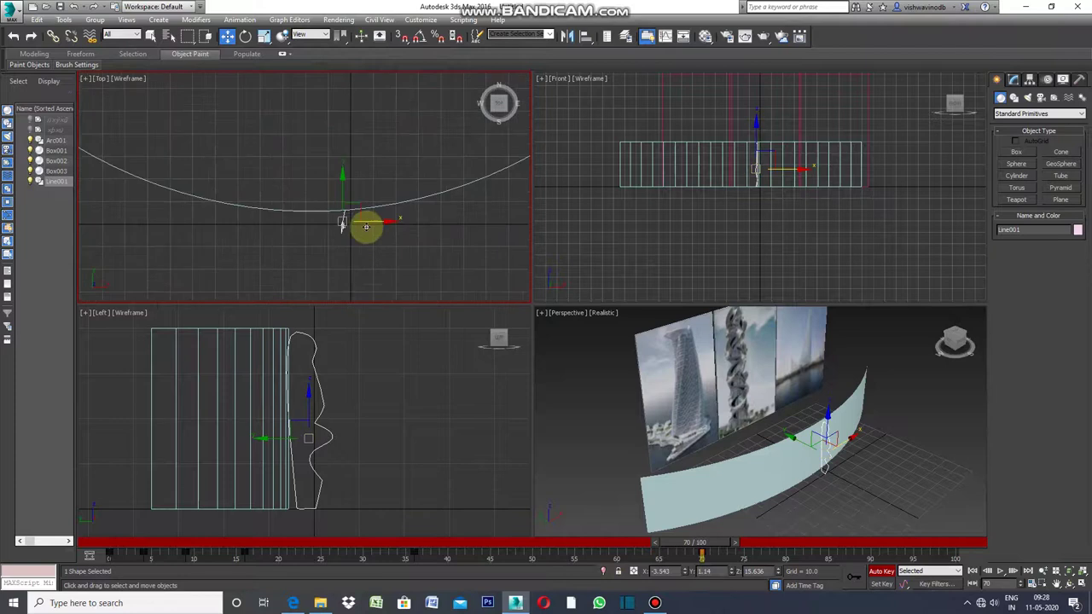
{"action": "left_click", "coordinate": [245, 36]}
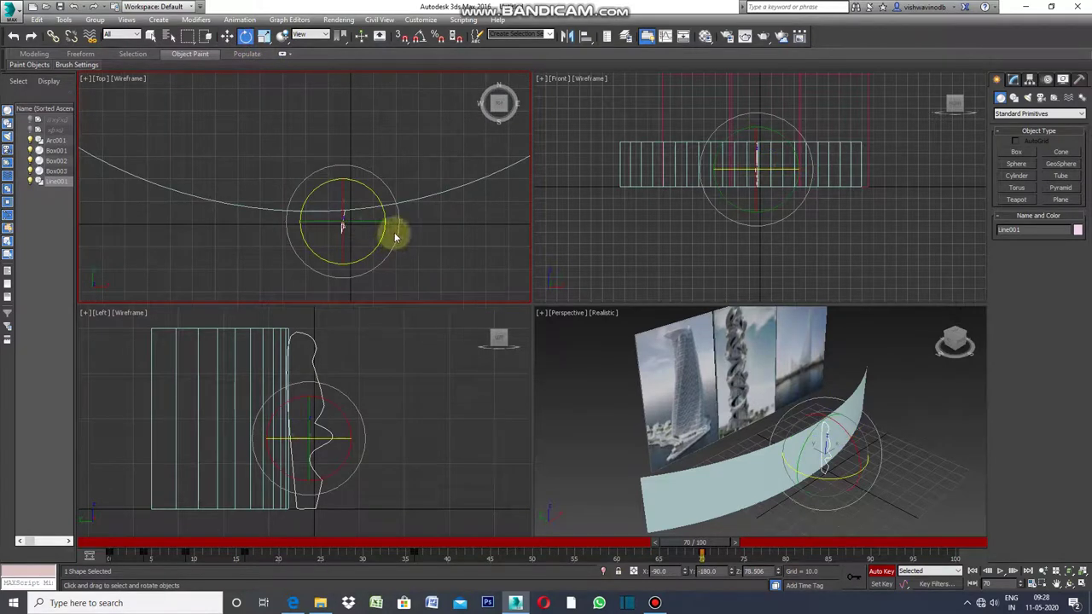
{"action": "mouse_move", "coordinate": [395, 235]}
{"action": "left_mouse_down"}
{"action": "mouse_move", "coordinate": [406, 216]}
{"action": "mouse_move", "coordinate": [408, 237]}
{"action": "left_mouse_up"}
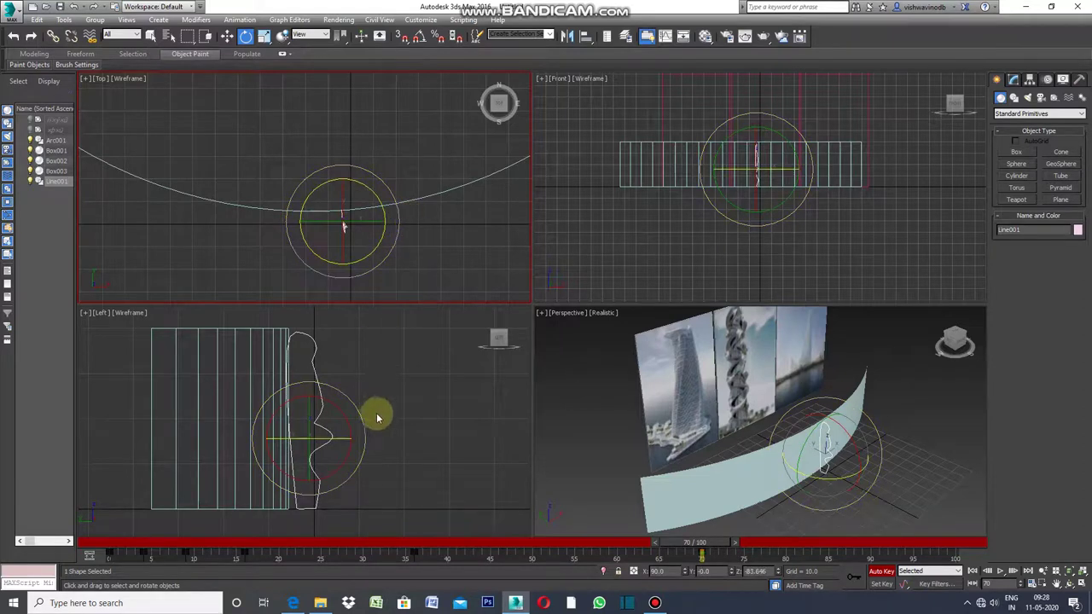
Maximize the side view, reselect Line001 and enter its Vertex sub-object level
{"action": "left_click", "coordinate": [85, 314]}
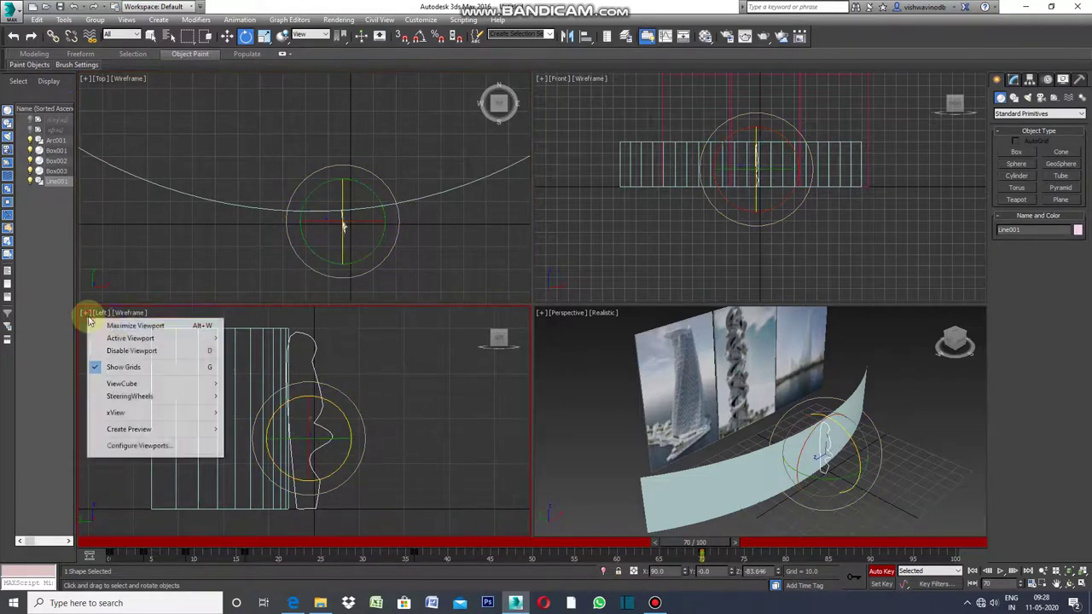
{"action": "left_click", "coordinate": [132, 327]}
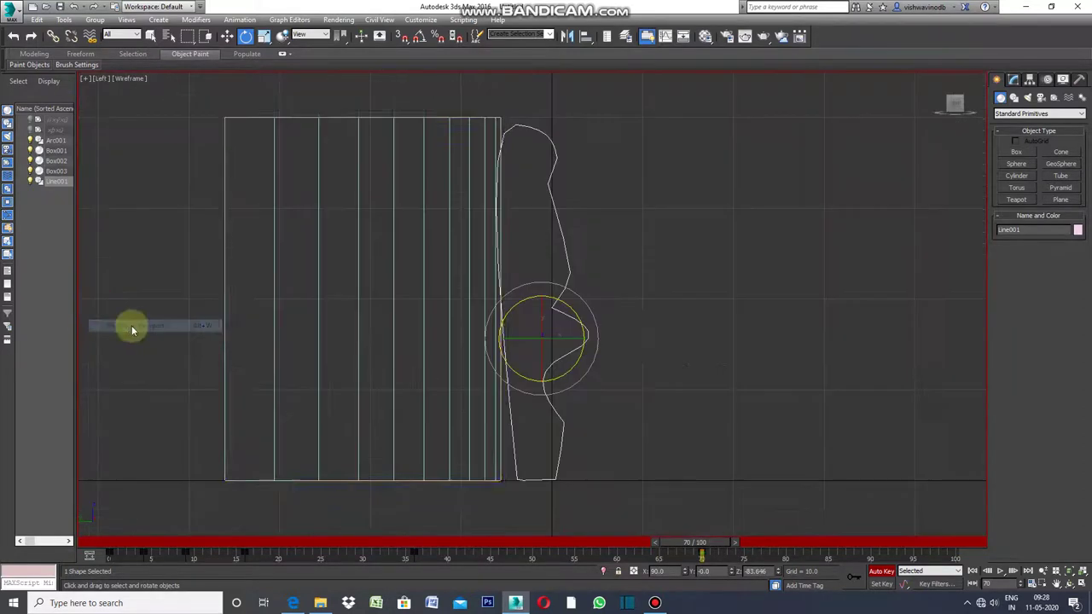
{"action": "left_click", "coordinate": [614, 271]}
{"action": "left_click", "coordinate": [567, 258]}
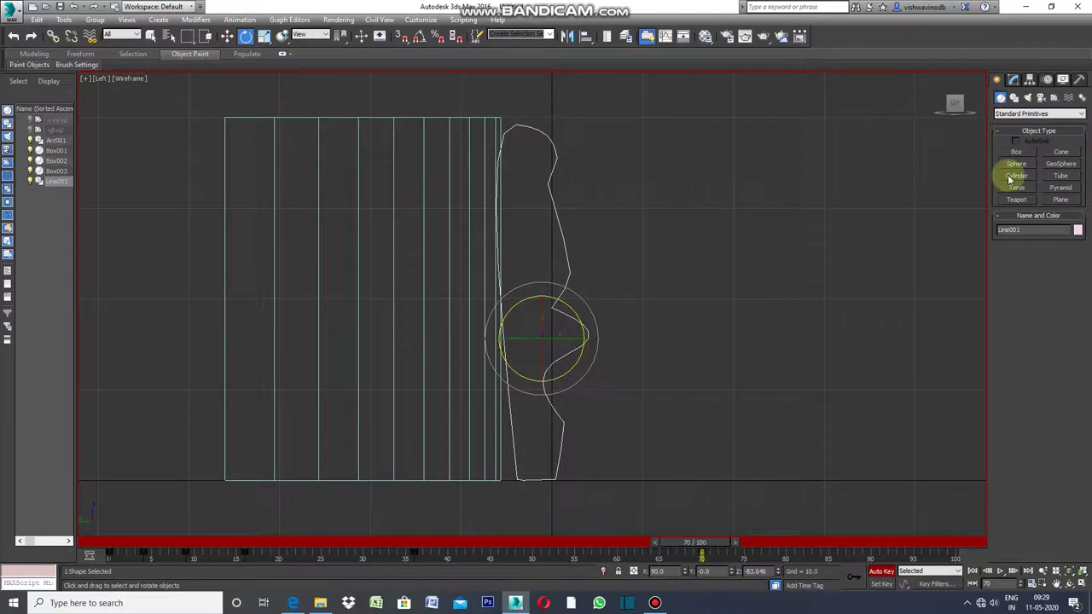
{"action": "left_click", "coordinate": [1014, 80]}
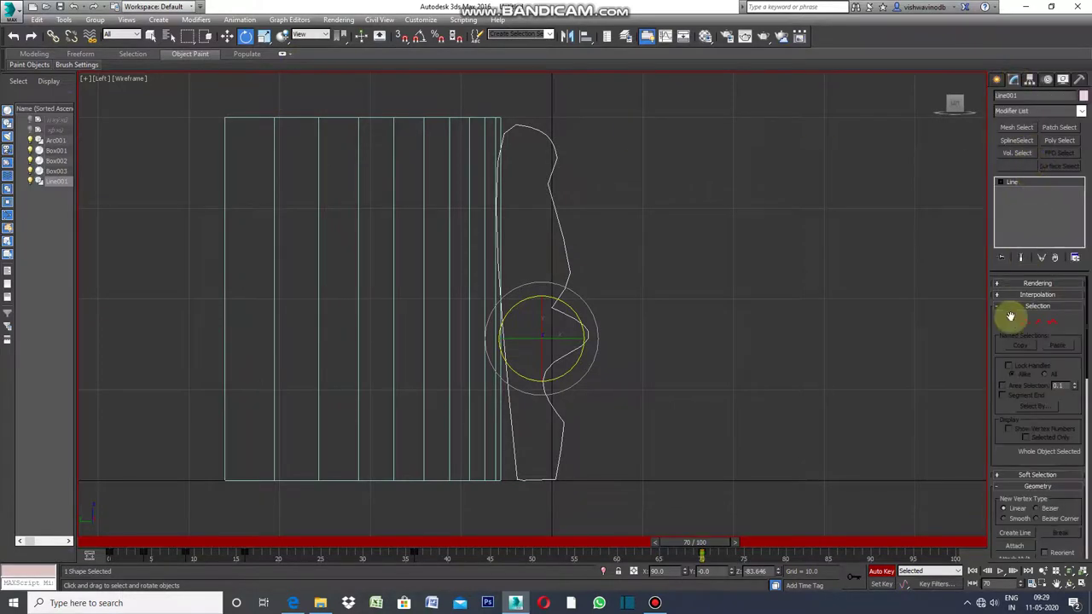
{"action": "left_click", "coordinate": [1025, 323]}
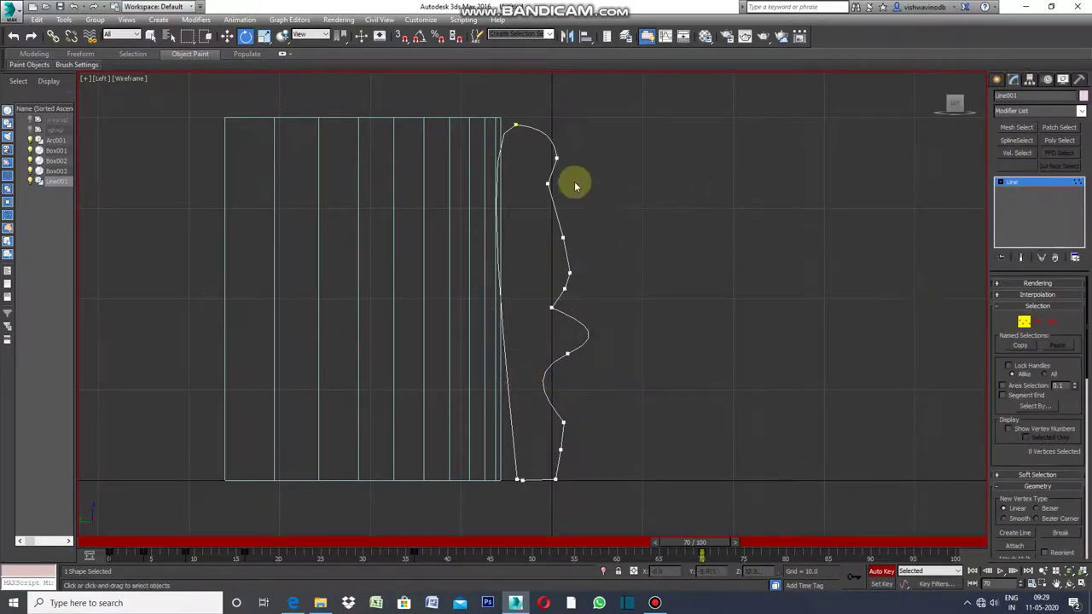
Pull upper vertices left to deepen the notch and tilt the lower curve's tangent
{"action": "mouse_move", "coordinate": [533, 204]}
{"action": "left_mouse_down"}
{"action": "mouse_move", "coordinate": [563, 181]}
{"action": "mouse_move", "coordinate": [539, 209]}
{"action": "left_mouse_up"}
{"action": "left_click", "coordinate": [227, 35]}
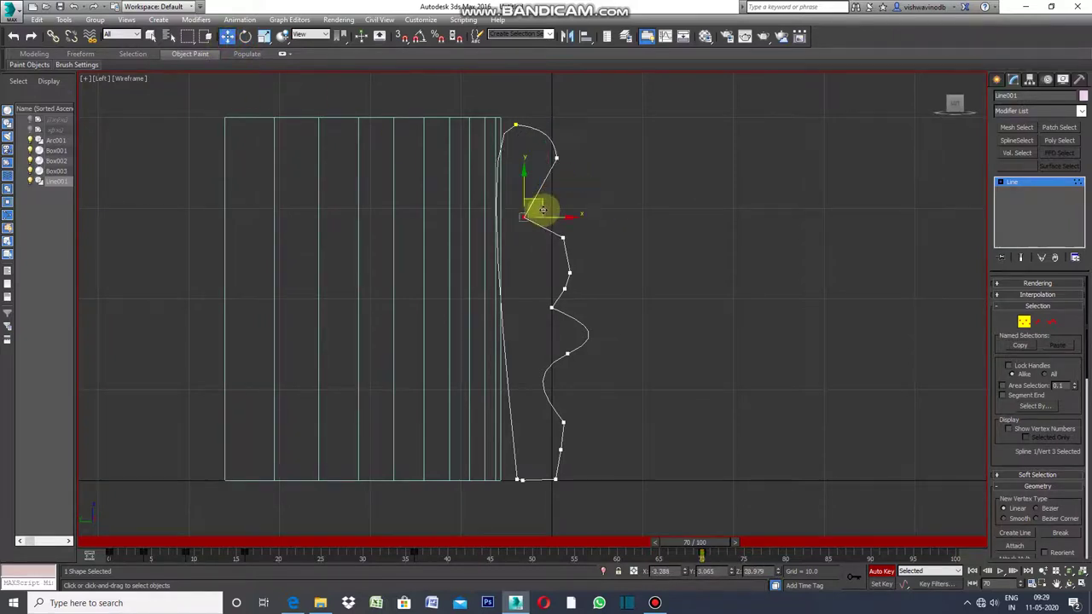
{"action": "left_click", "coordinate": [568, 273]}
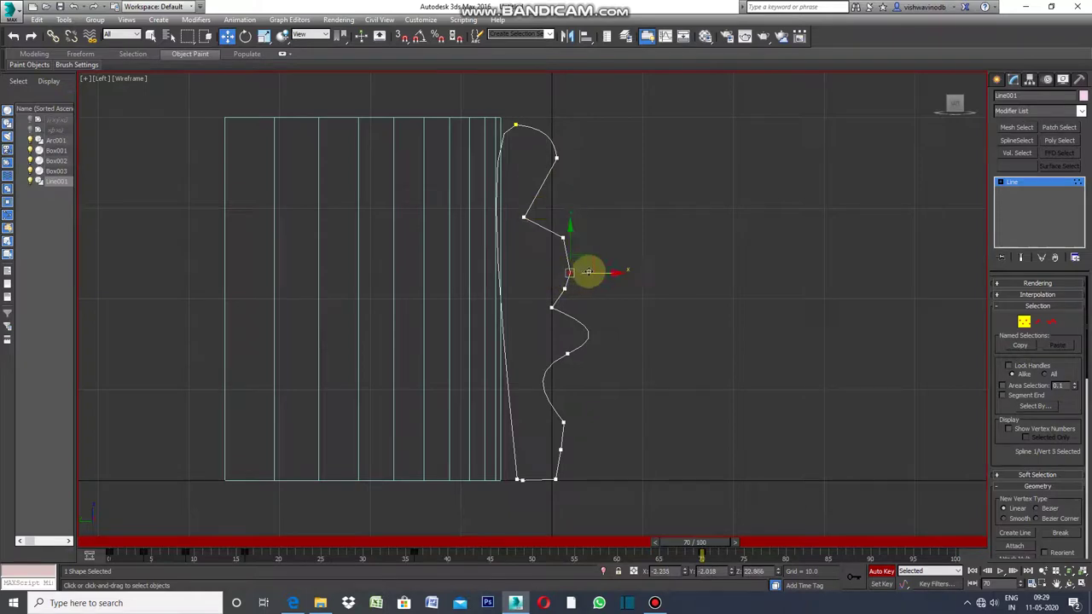
{"action": "left_click_drag", "start_coordinate": [598, 273], "coordinate": [556, 272]}
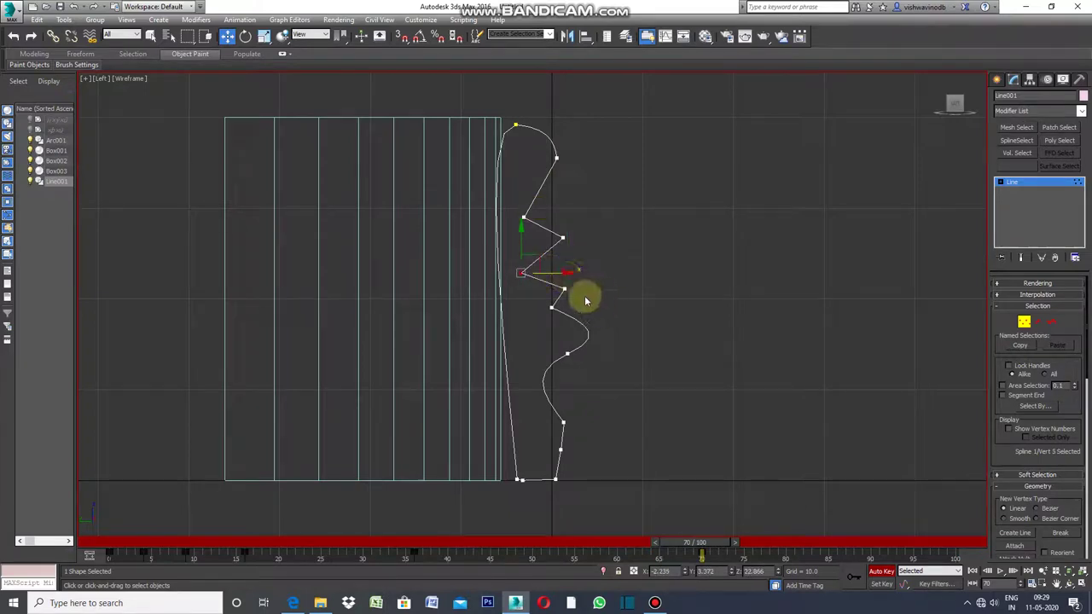
{"action": "left_click", "coordinate": [563, 289]}
{"action": "left_click_drag", "start_coordinate": [583, 278], "coordinate": [621, 265]}
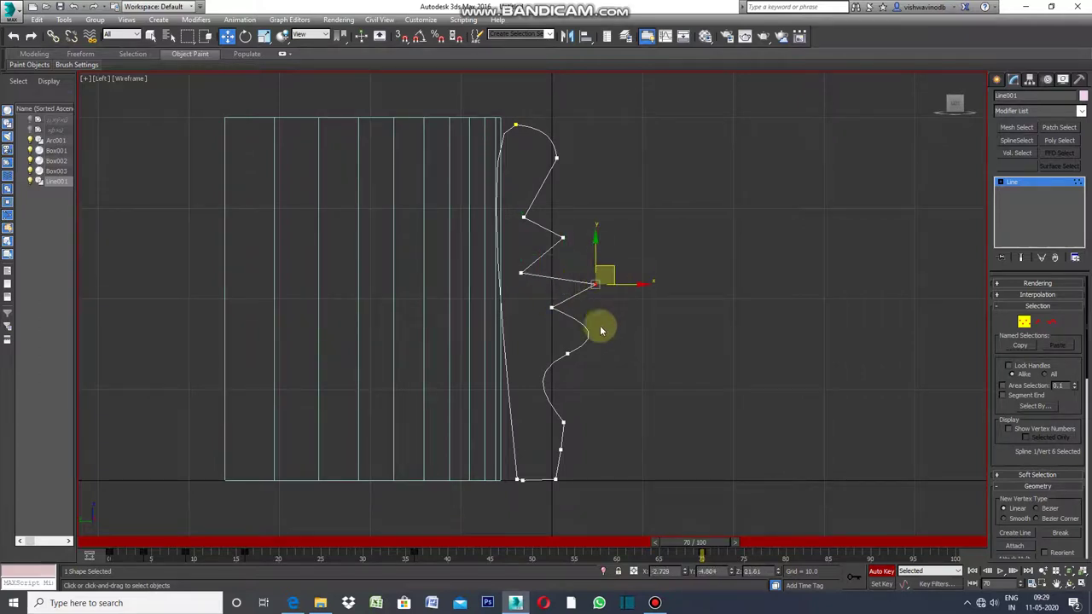
{"action": "left_click", "coordinate": [569, 353]}
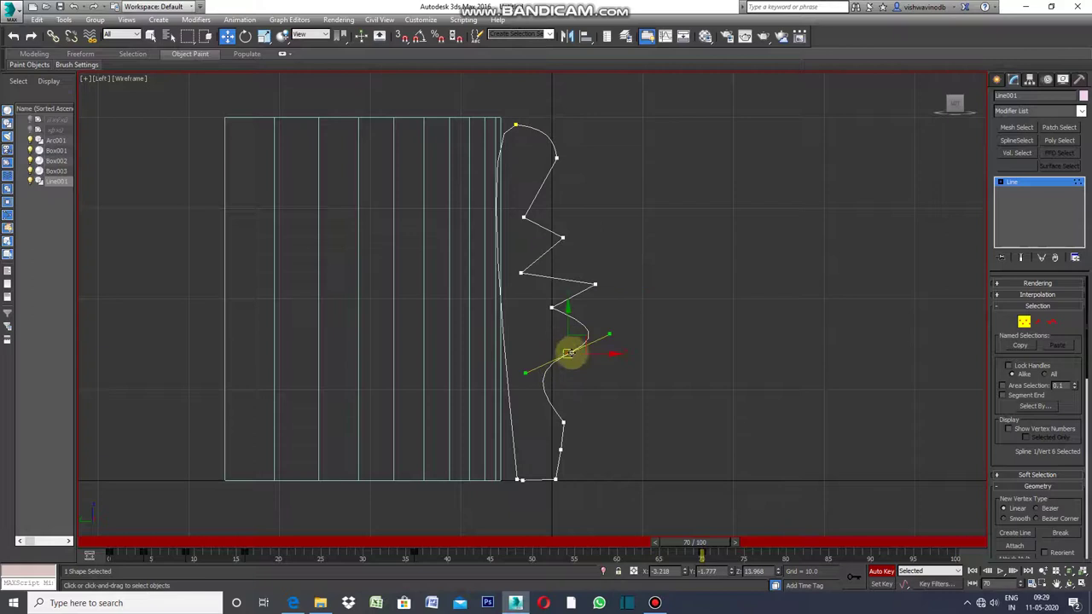
{"action": "left_click_drag", "start_coordinate": [607, 333], "coordinate": [590, 308]}
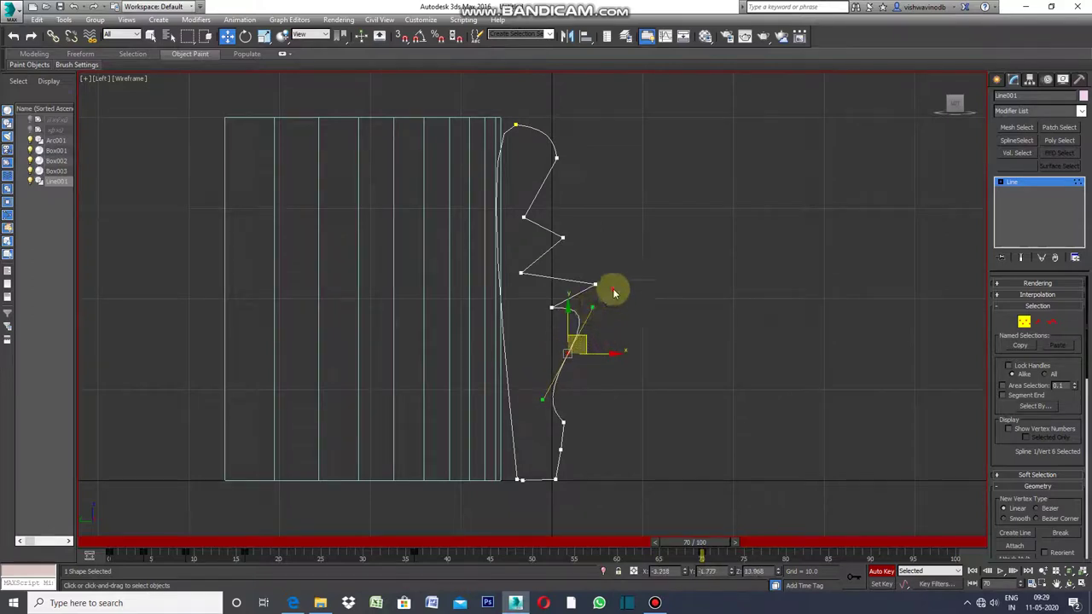
Pull the zigzag's outer vertex left, push the upper vertex into a pointed bump, and exit vertex editing
{"action": "left_click", "coordinate": [609, 278]}
{"action": "left_click", "coordinate": [594, 283]}
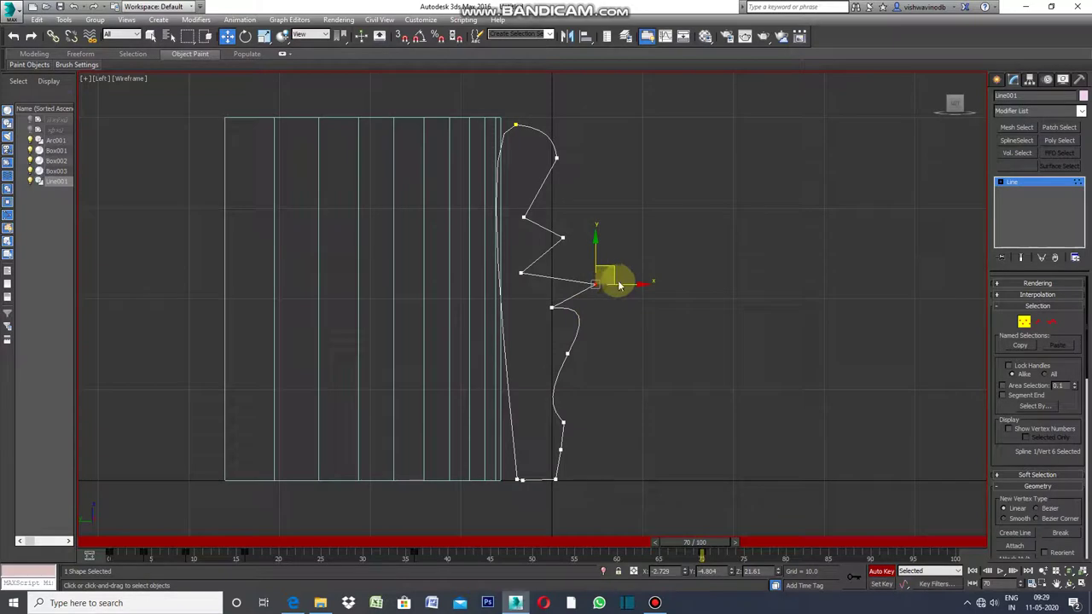
{"action": "left_click_drag", "start_coordinate": [620, 283], "coordinate": [550, 285]}
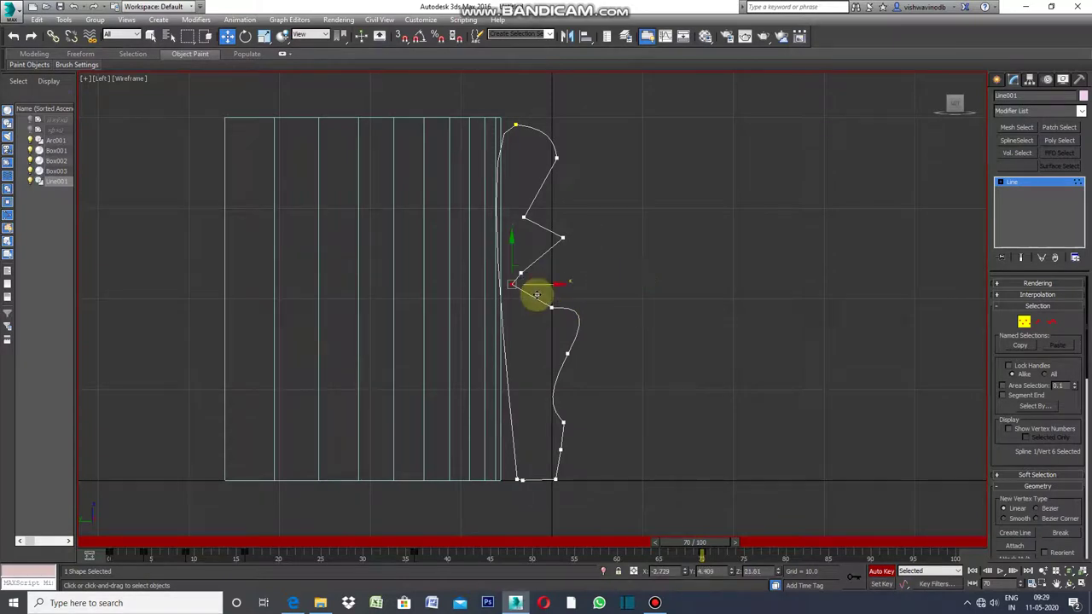
{"action": "left_click", "coordinate": [523, 218]}
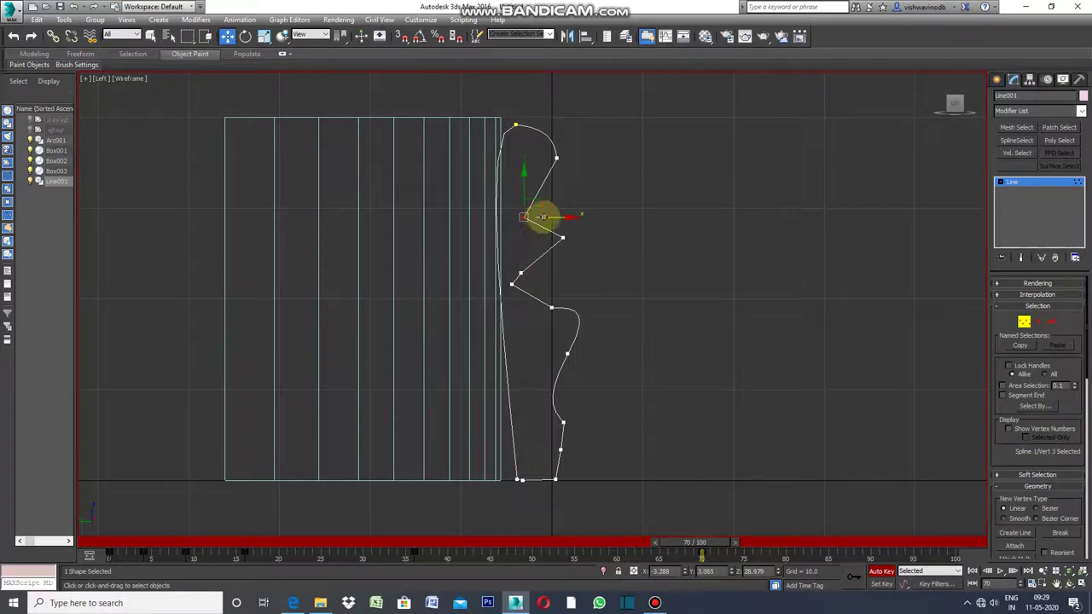
{"action": "left_click_drag", "start_coordinate": [554, 218], "coordinate": [603, 239]}
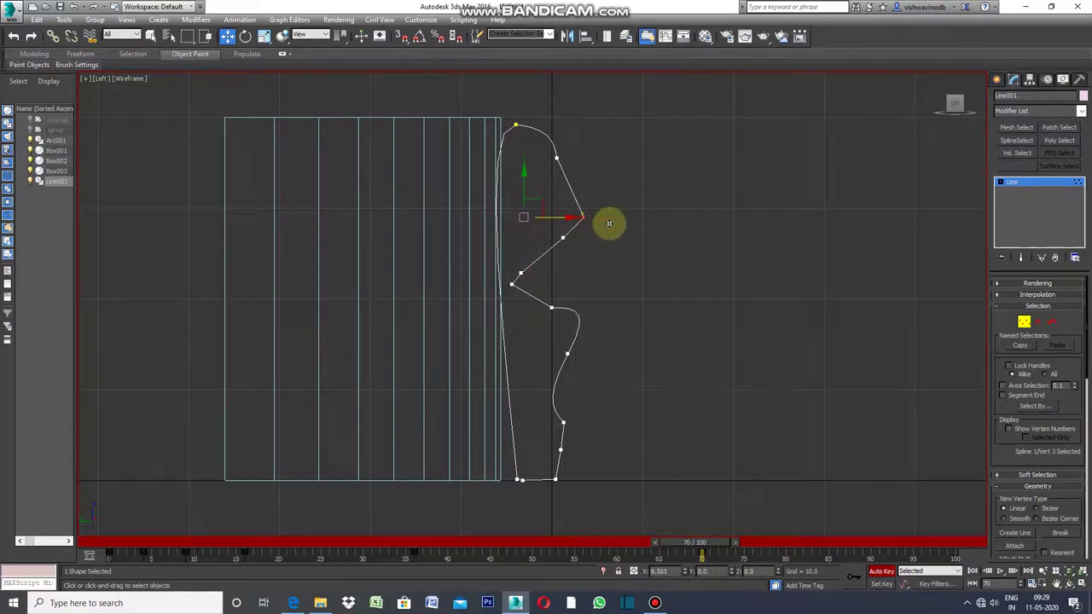
{"action": "left_click", "coordinate": [564, 239]}
{"action": "left_click_drag", "start_coordinate": [583, 234], "coordinate": [561, 228]}
{"action": "left_click", "coordinate": [600, 290]}
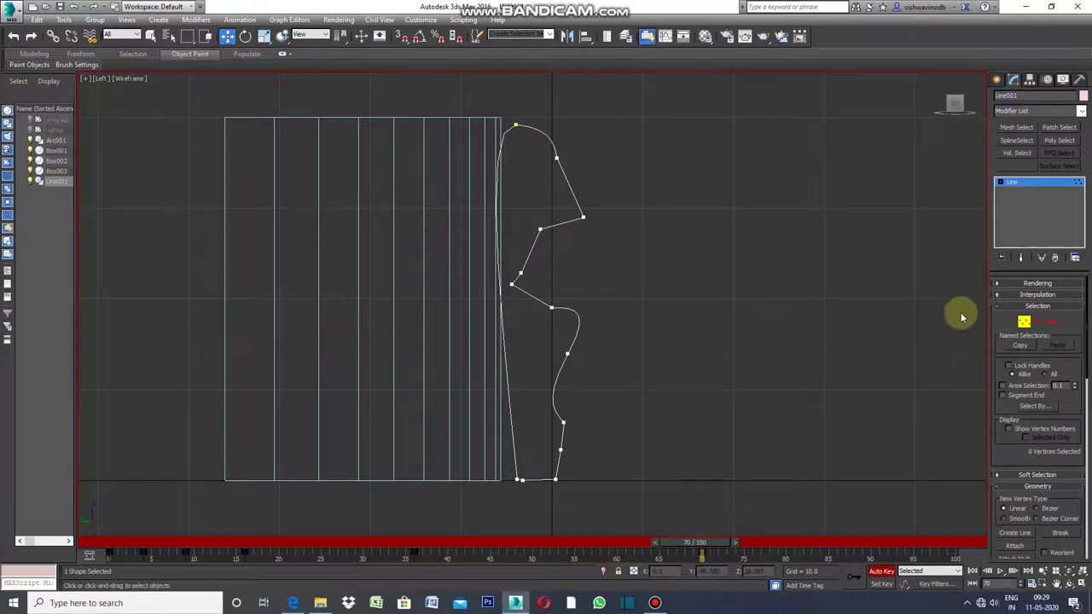
{"action": "left_click", "coordinate": [996, 81]}
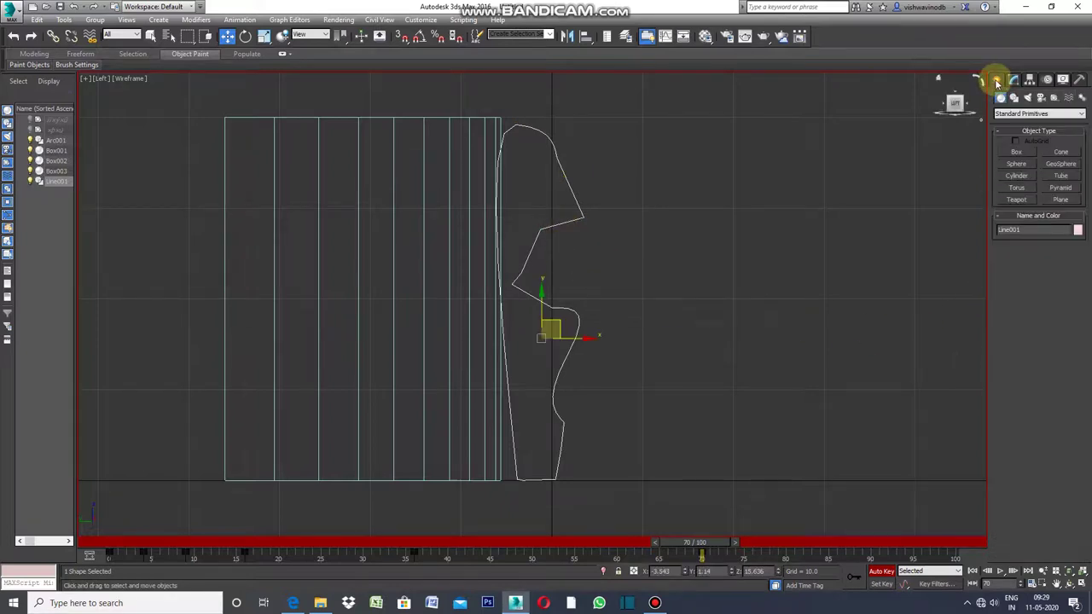
Restore the four views and move Line001 further right along the curve in Top view
{"action": "left_click", "coordinate": [86, 78]}
{"action": "left_click", "coordinate": [111, 89]}
{"action": "scroll", "coordinate": [234, 275], "scroll_direction": "down", "scroll_amount": 2}
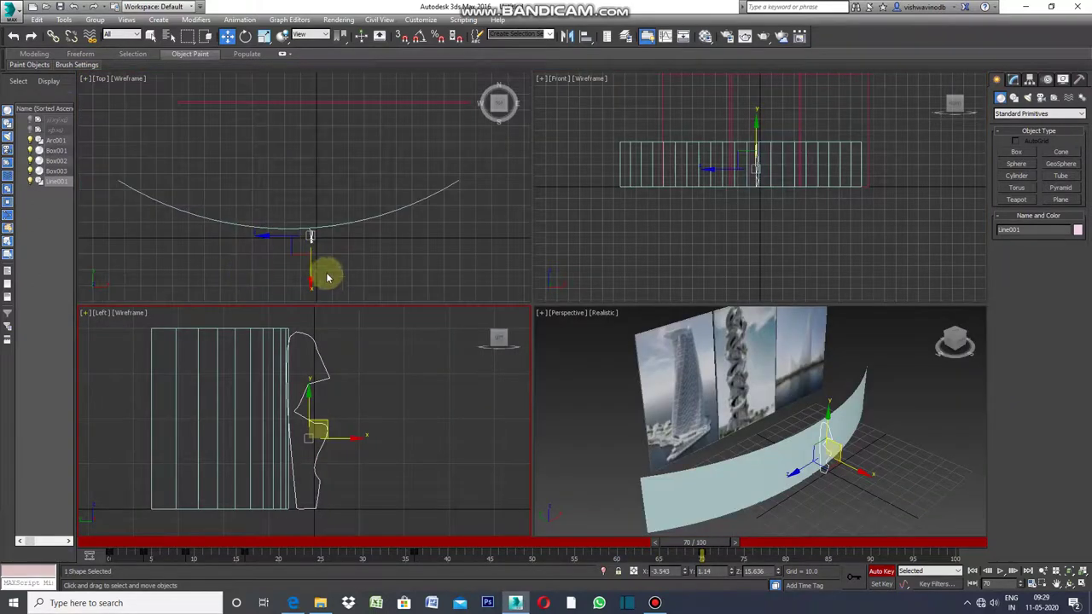
{"action": "left_click", "coordinate": [305, 255]}
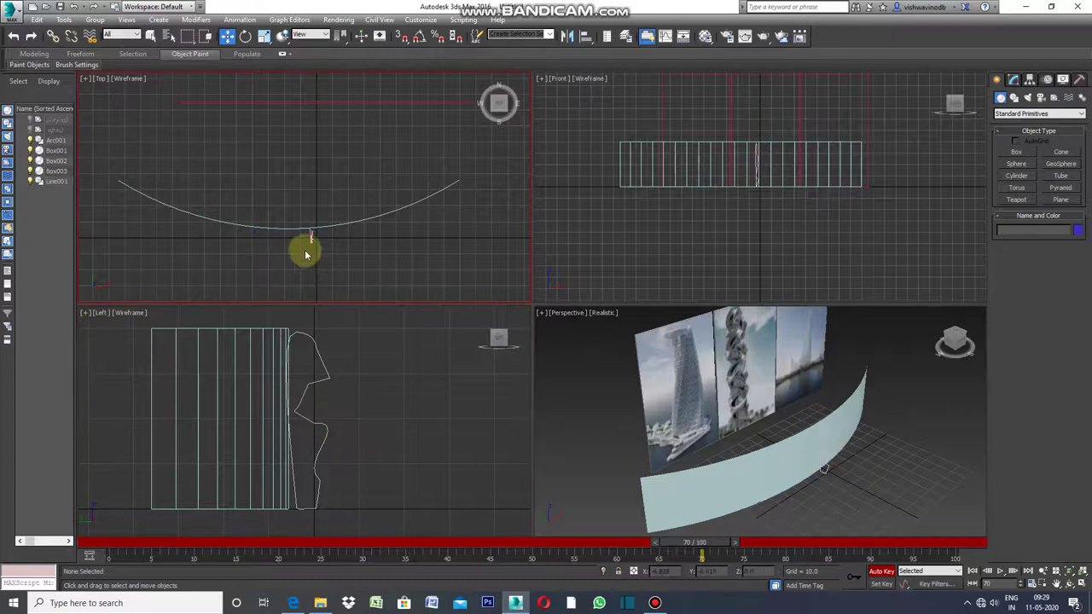
{"action": "left_click", "coordinate": [311, 239]}
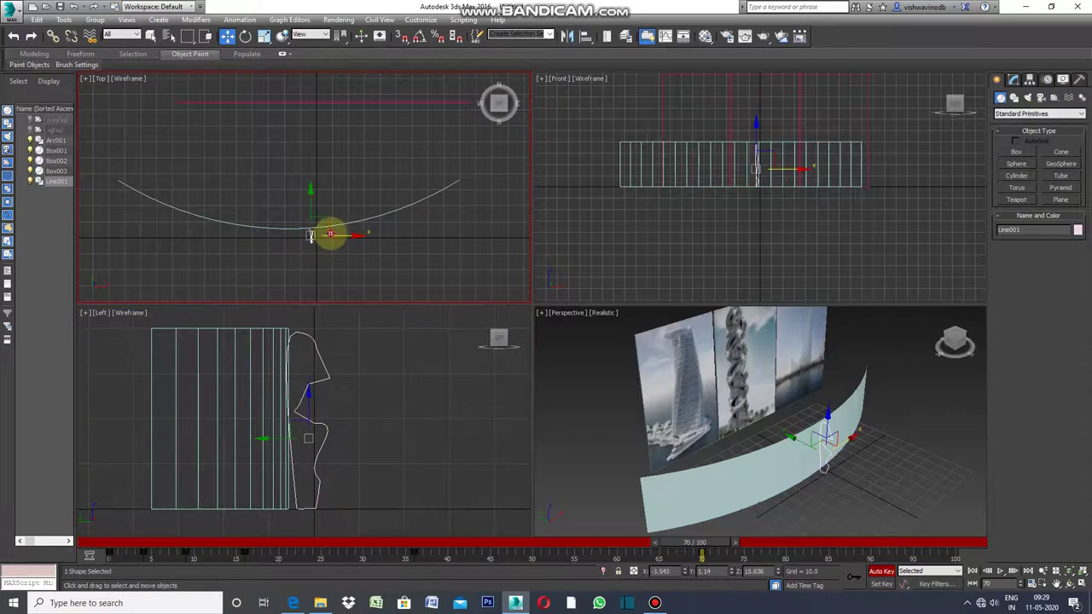
{"action": "mouse_move", "coordinate": [310, 235]}
{"action": "left_mouse_down"}
{"action": "mouse_move", "coordinate": [383, 236]}
{"action": "mouse_move", "coordinate": [401, 203]}
{"action": "left_mouse_up"}
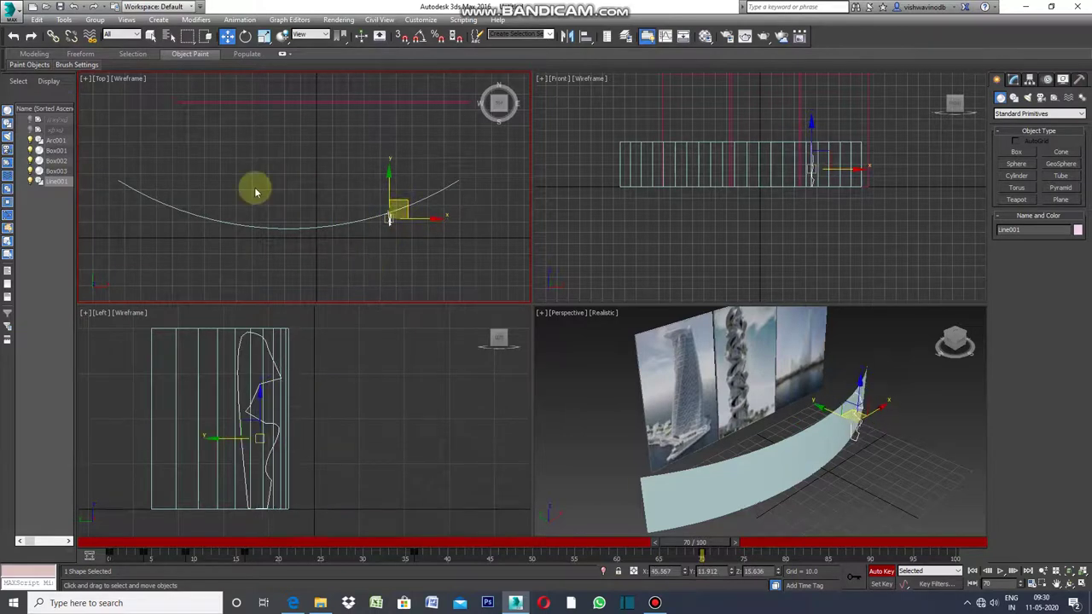
Rotate Line001 about 2 degrees to follow the arc
{"action": "left_click", "coordinate": [245, 36]}
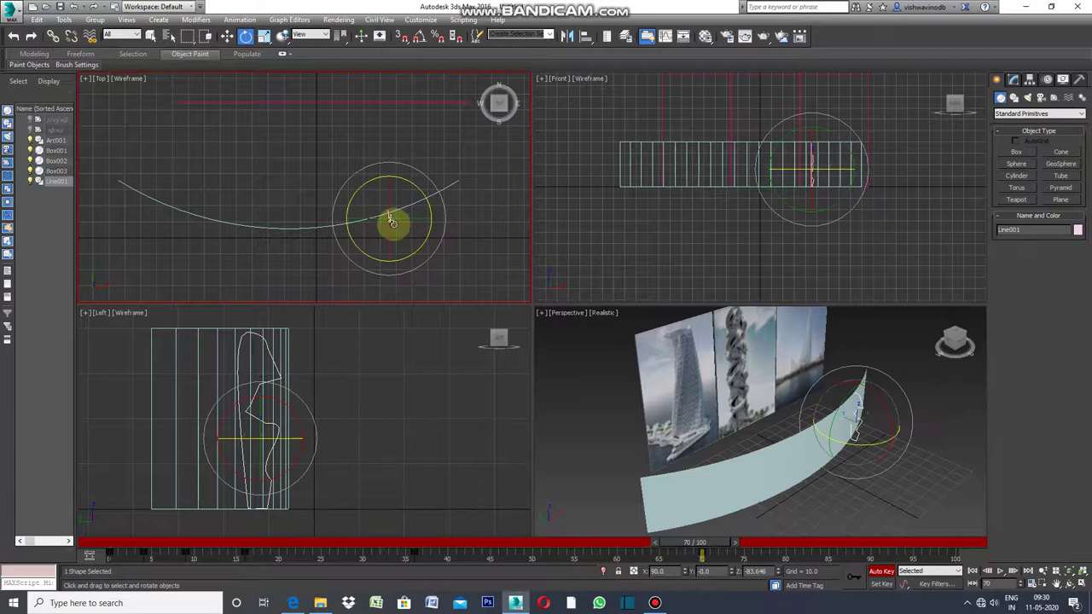
{"action": "scroll", "coordinate": [401, 220], "scroll_direction": "up", "scroll_amount": 2}
{"action": "scroll", "coordinate": [405, 224], "scroll_direction": "up", "scroll_amount": 2}
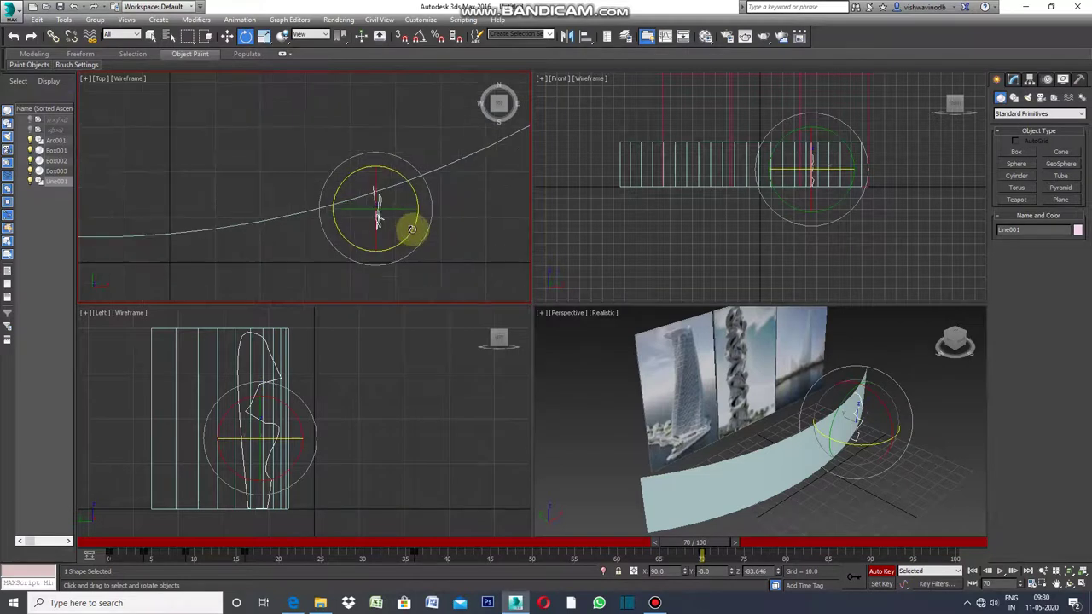
{"action": "left_click_drag", "start_coordinate": [412, 229], "coordinate": [438, 219]}
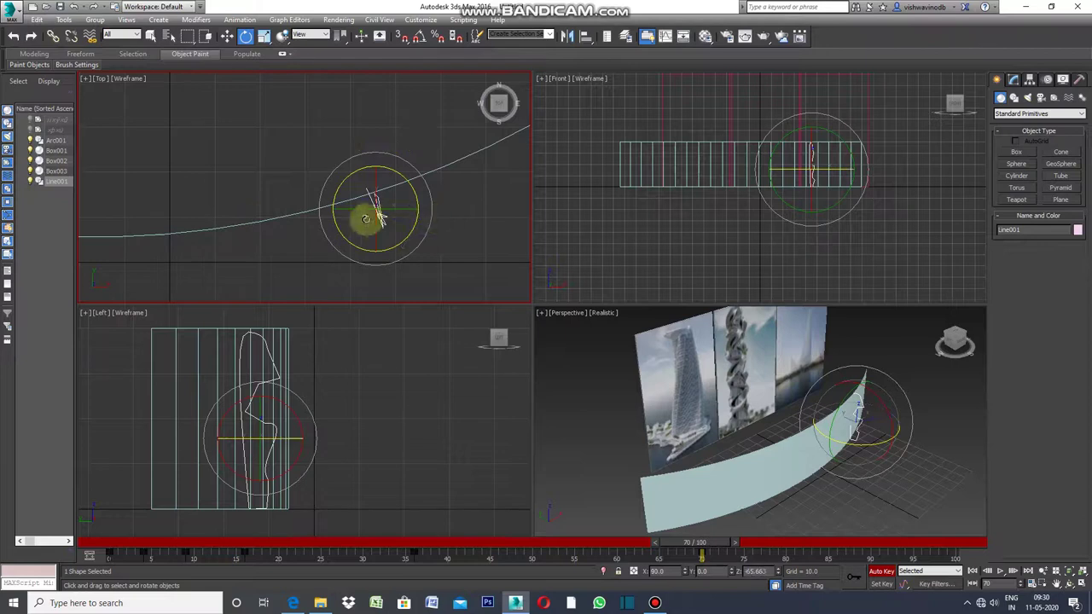
{"action": "left_click", "coordinate": [85, 313]}
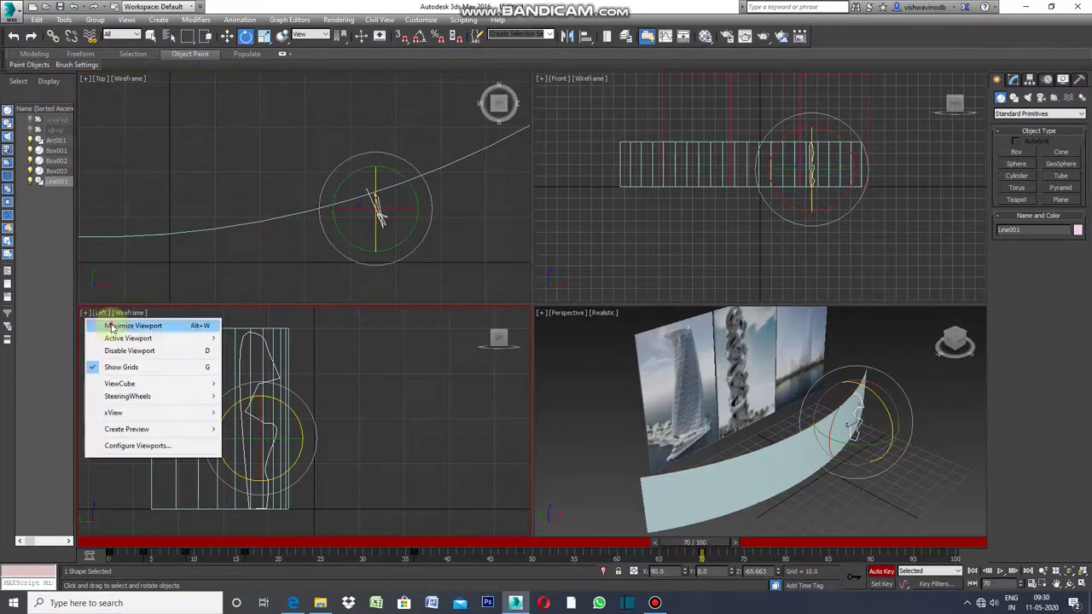
Maximize the Left view, enter Line001's vertex editing and pull an upper vertex outward
{"action": "left_click", "coordinate": [111, 319]}
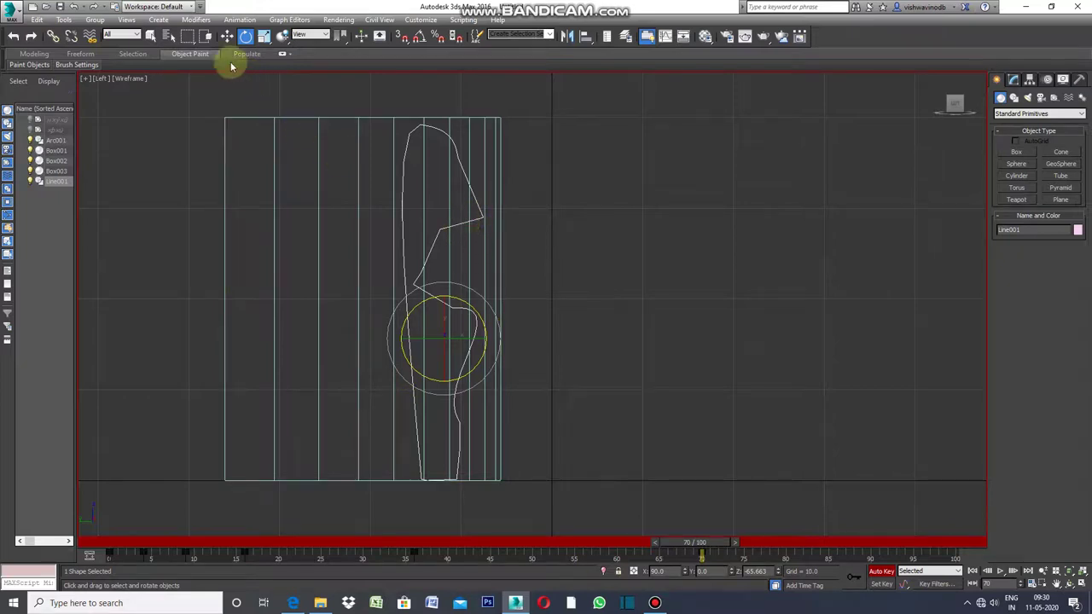
{"action": "left_click", "coordinate": [1016, 81]}
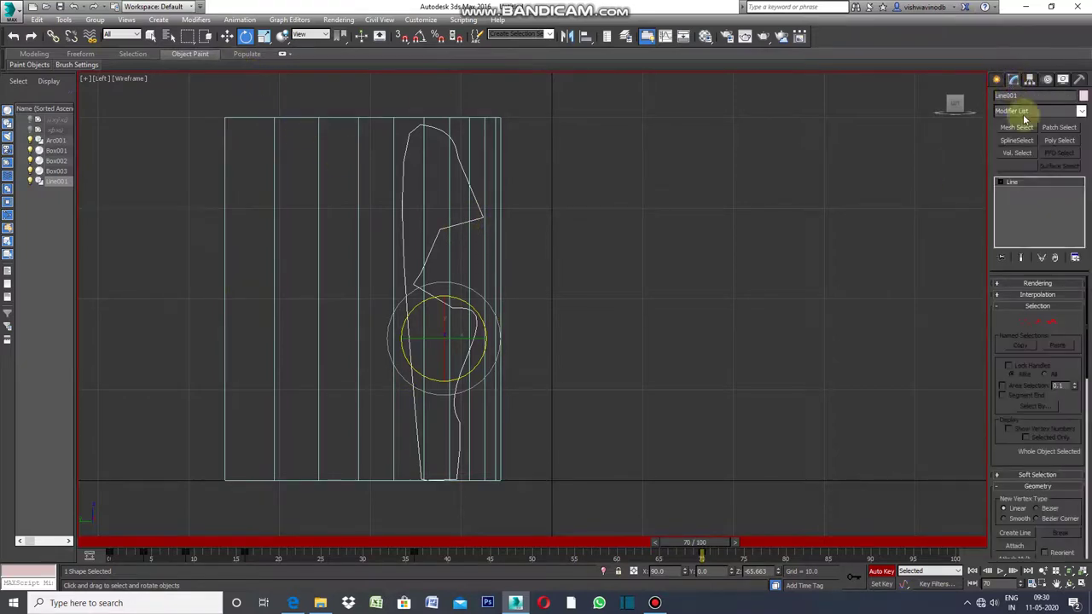
{"action": "left_click", "coordinate": [1023, 321]}
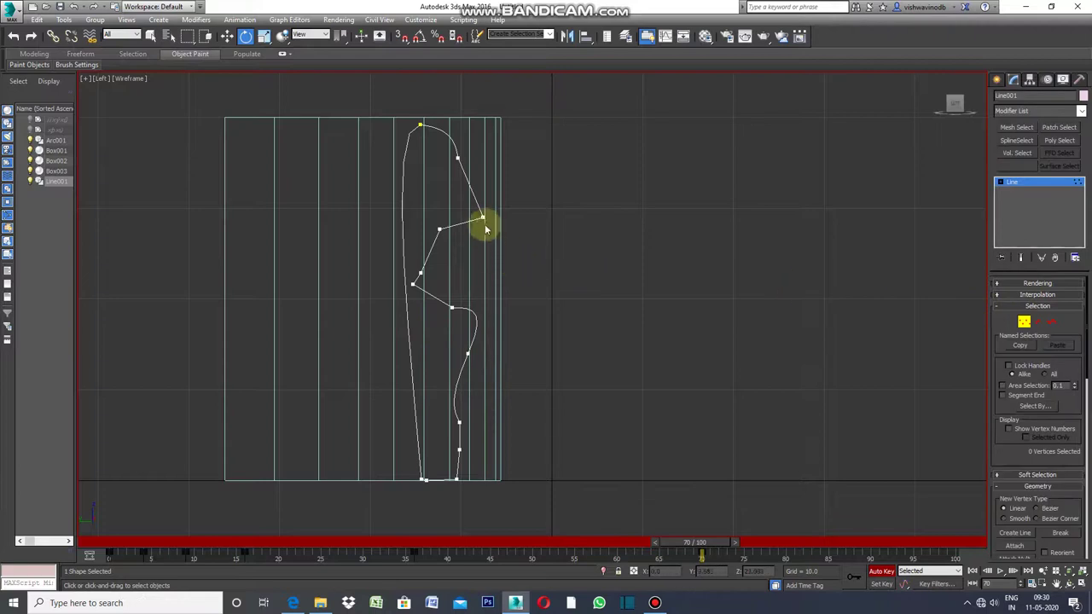
{"action": "left_click", "coordinate": [440, 228]}
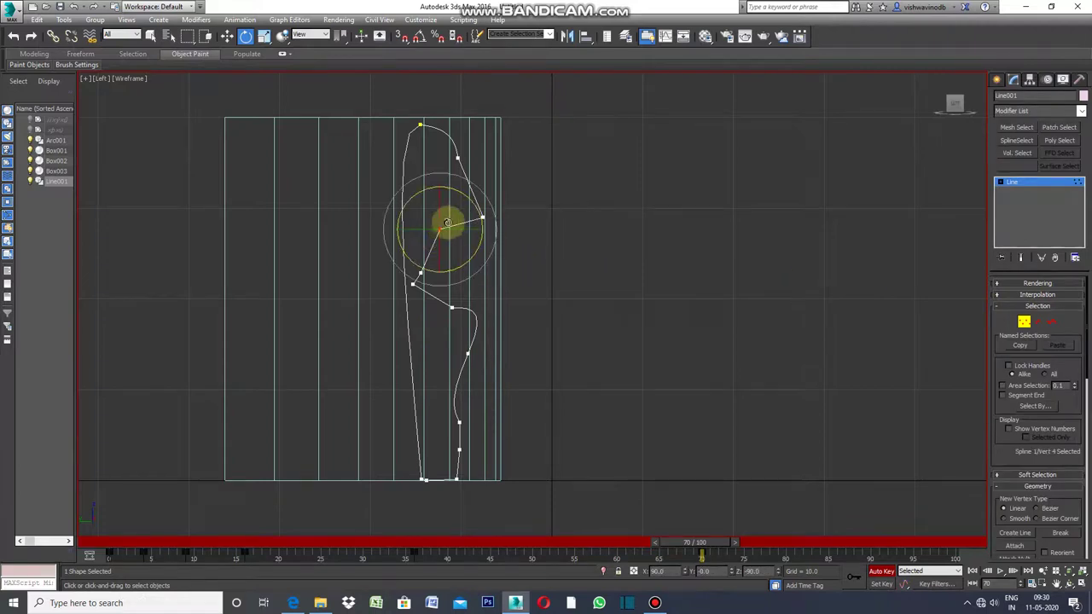
{"action": "left_click", "coordinate": [227, 36]}
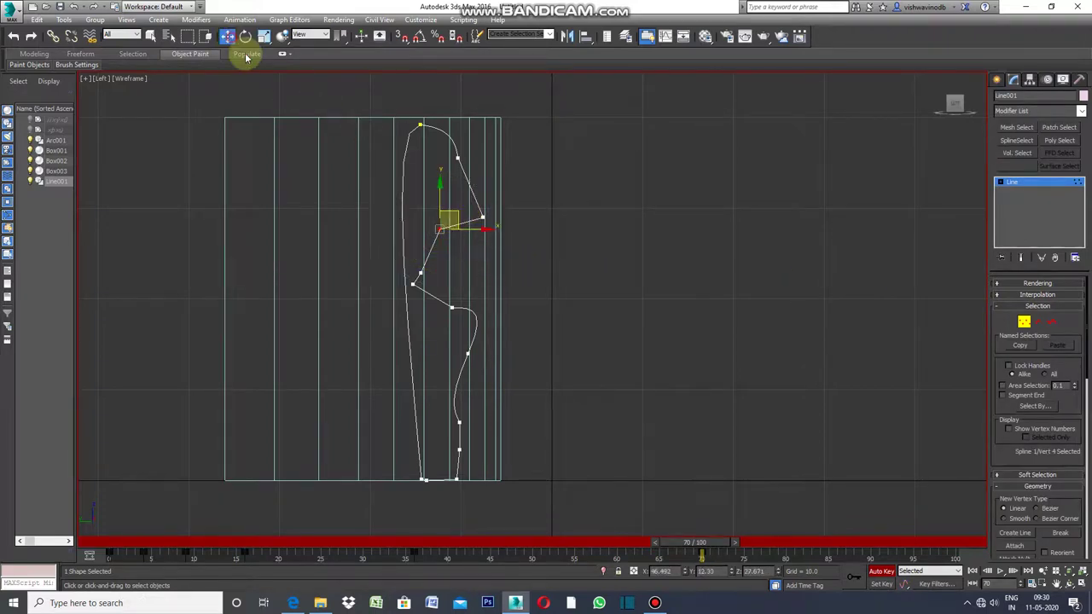
{"action": "left_click_drag", "start_coordinate": [458, 216], "coordinate": [524, 260]}
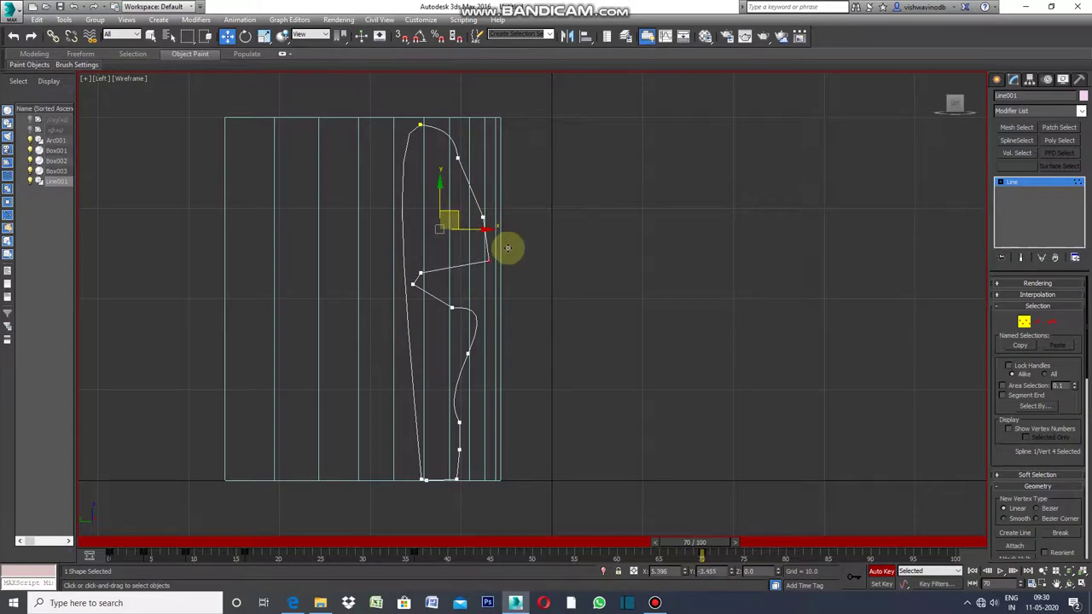
Pull the lower vertices right into a zigzag point and an outward bulge
{"action": "left_click", "coordinate": [414, 283]}
{"action": "left_click_drag", "start_coordinate": [427, 280], "coordinate": [515, 296]}
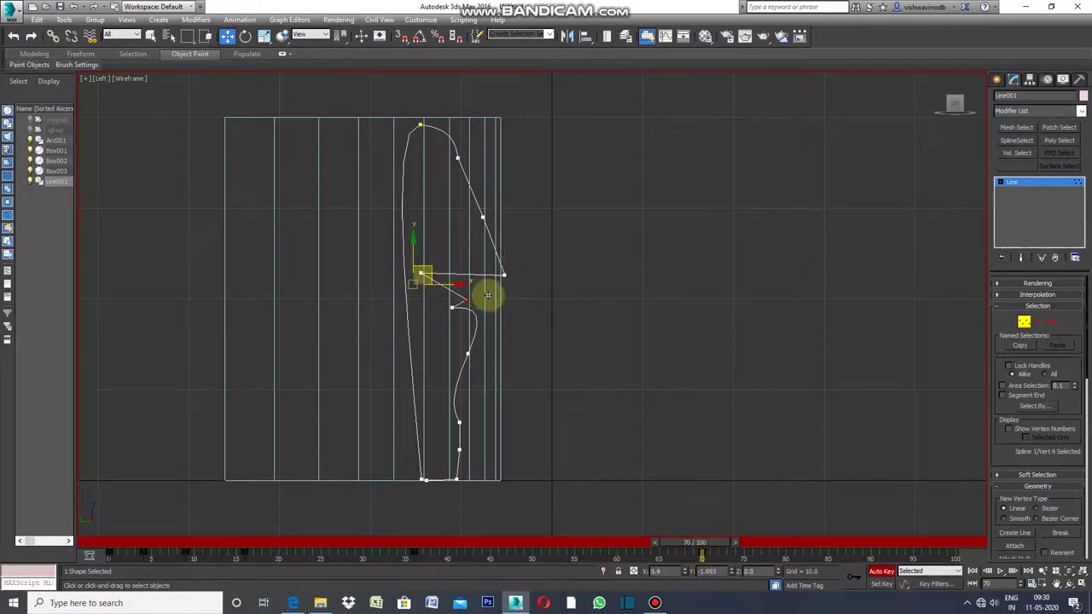
{"action": "left_click", "coordinate": [470, 352]}
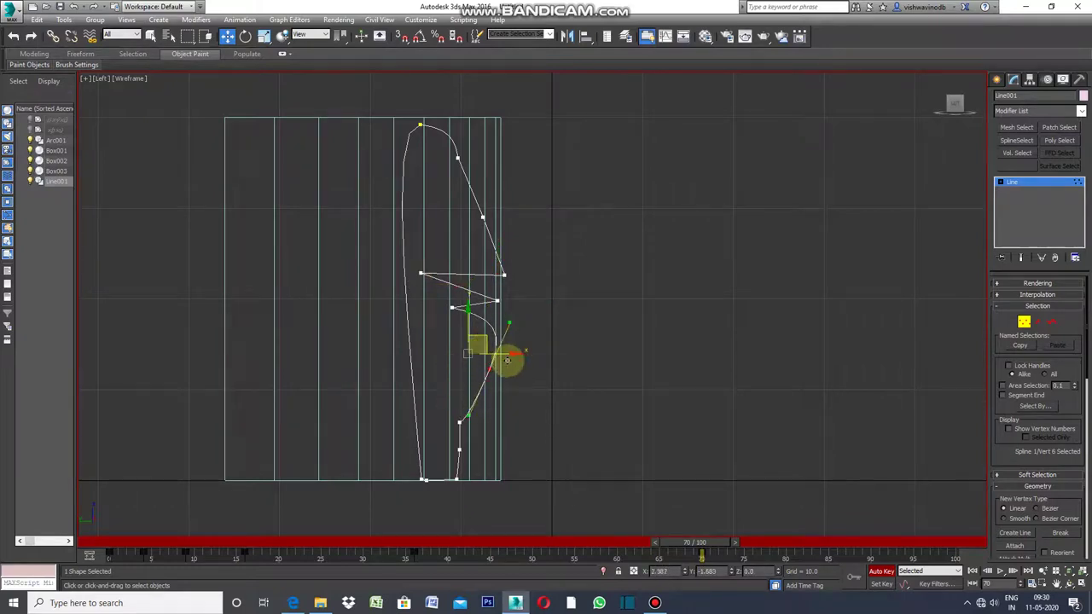
{"action": "mouse_move", "coordinate": [485, 346]}
{"action": "left_mouse_down"}
{"action": "mouse_move", "coordinate": [508, 417]}
{"action": "mouse_move", "coordinate": [501, 453]}
{"action": "mouse_move", "coordinate": [524, 471]}
{"action": "left_mouse_up"}
{"action": "left_click", "coordinate": [459, 450]}
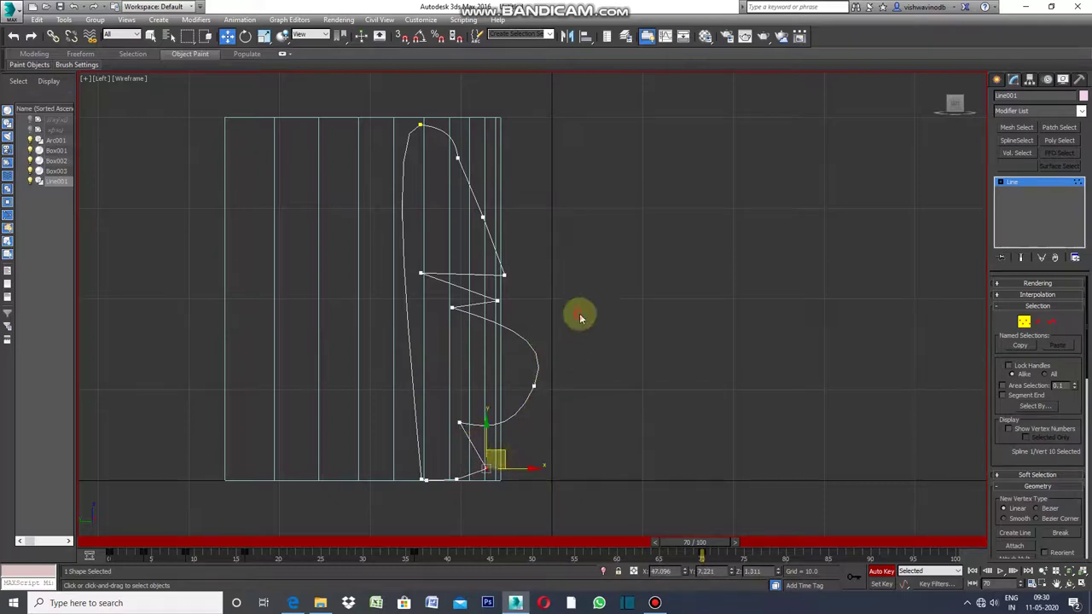
{"action": "mouse_move", "coordinate": [533, 267]}
{"action": "left_mouse_down"}
{"action": "mouse_move", "coordinate": [487, 285]}
{"action": "mouse_move", "coordinate": [498, 248]}
{"action": "mouse_move", "coordinate": [469, 229]}
{"action": "left_mouse_up"}
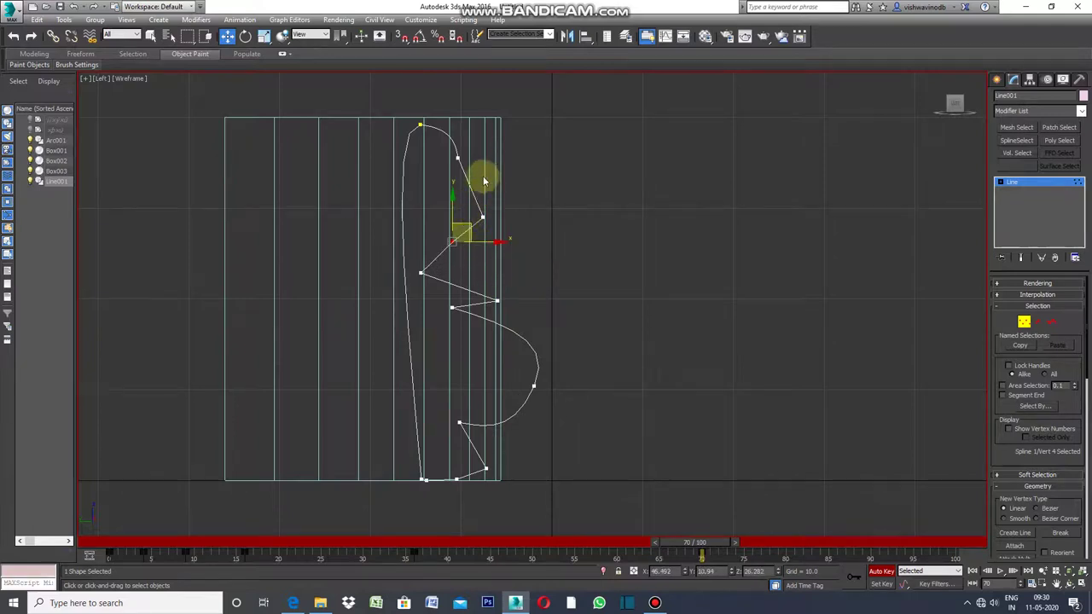
Bend the segment below the top vertex, exit vertex editing and move to frame 91
{"action": "left_click", "coordinate": [459, 158]}
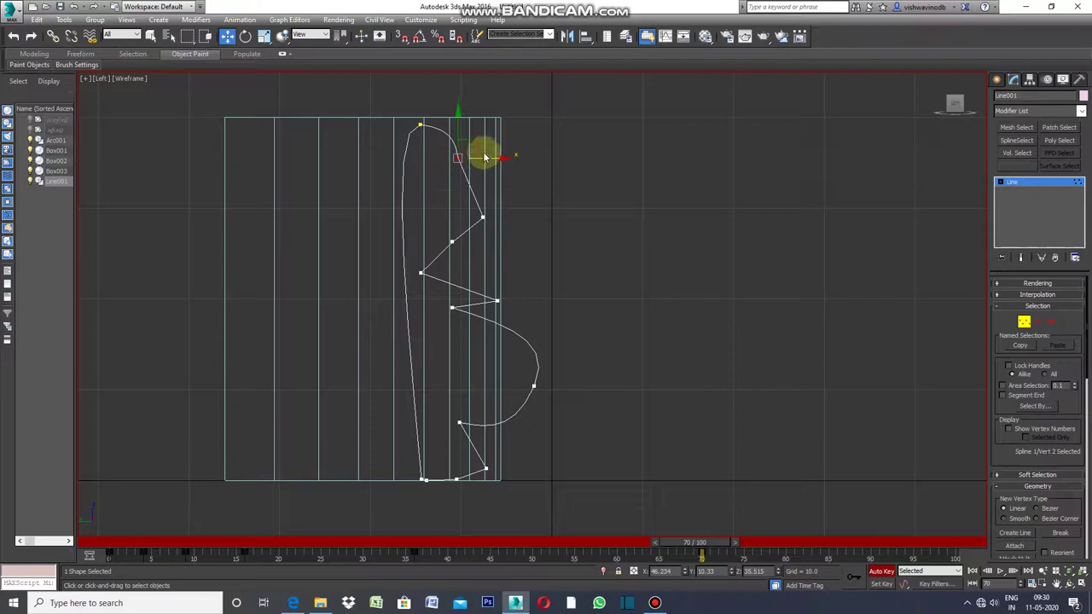
{"action": "left_click_drag", "start_coordinate": [478, 149], "coordinate": [517, 227]}
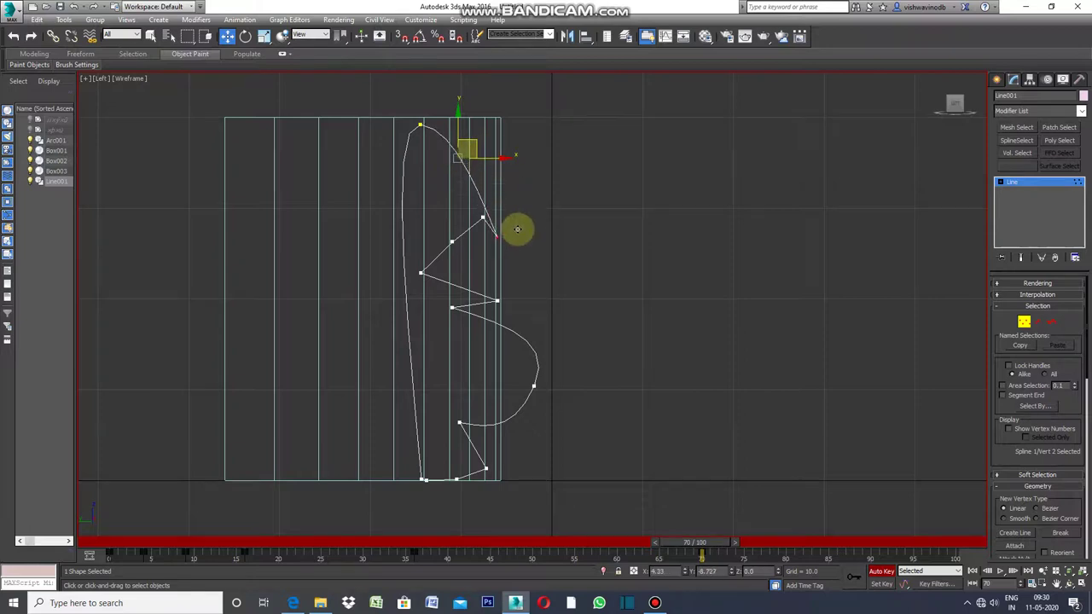
{"action": "left_click", "coordinate": [617, 312]}
{"action": "mouse_move", "coordinate": [955, 104]}
{"action": "left_click", "coordinate": [997, 80]}
{"action": "left_click_drag", "start_coordinate": [700, 542], "coordinate": [876, 555]}
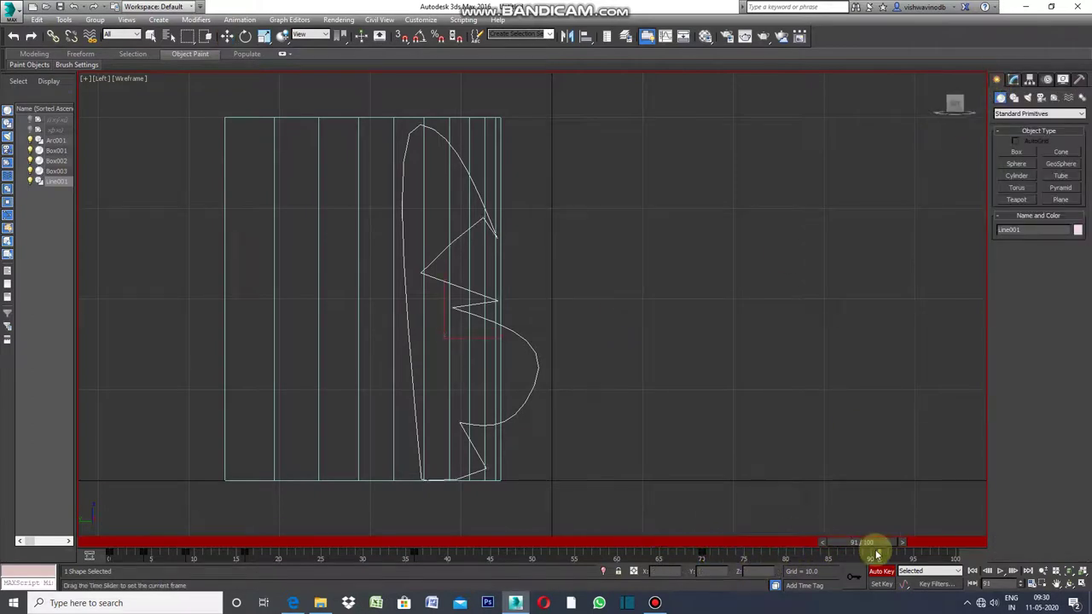
Restore the four views and move Line001 to the end of the arc in Top view
{"action": "key", "text": "w"}
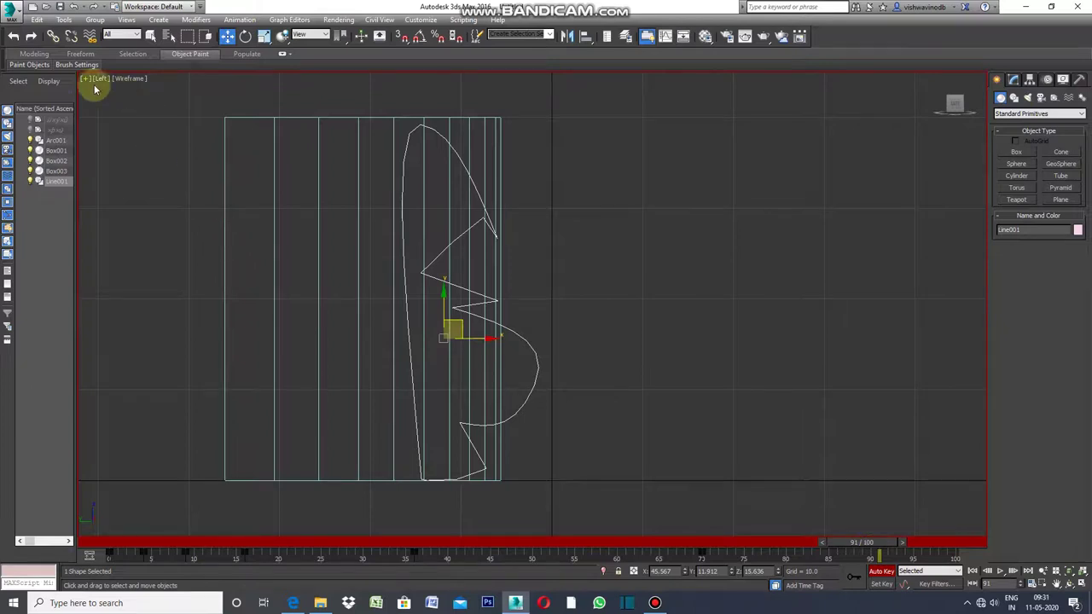
{"action": "left_click", "coordinate": [89, 82]}
{"action": "left_click", "coordinate": [111, 88]}
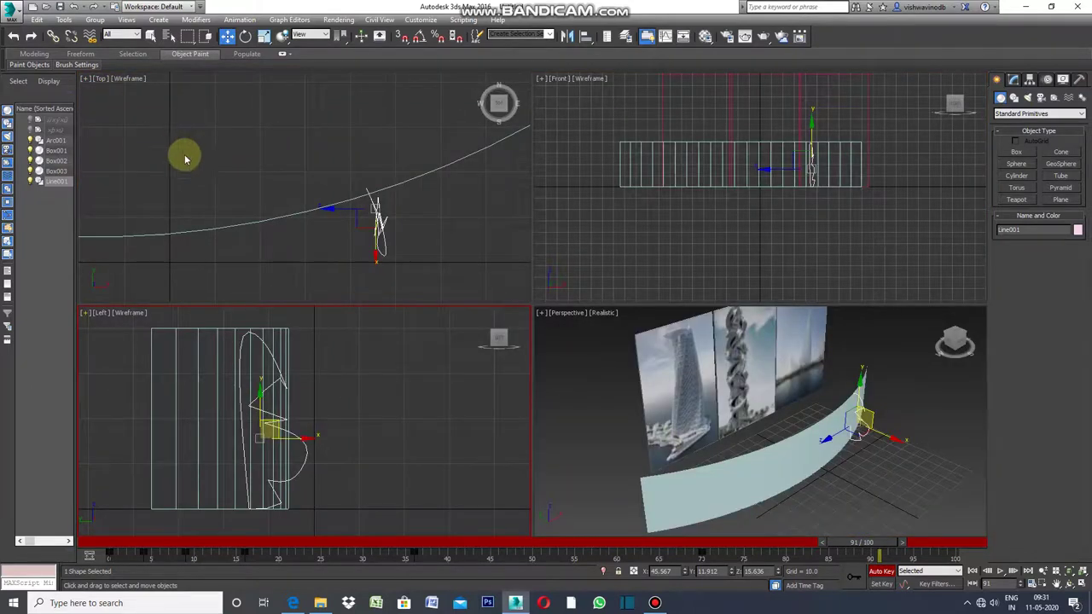
{"action": "scroll", "coordinate": [207, 210], "scroll_direction": "down", "scroll_amount": 3}
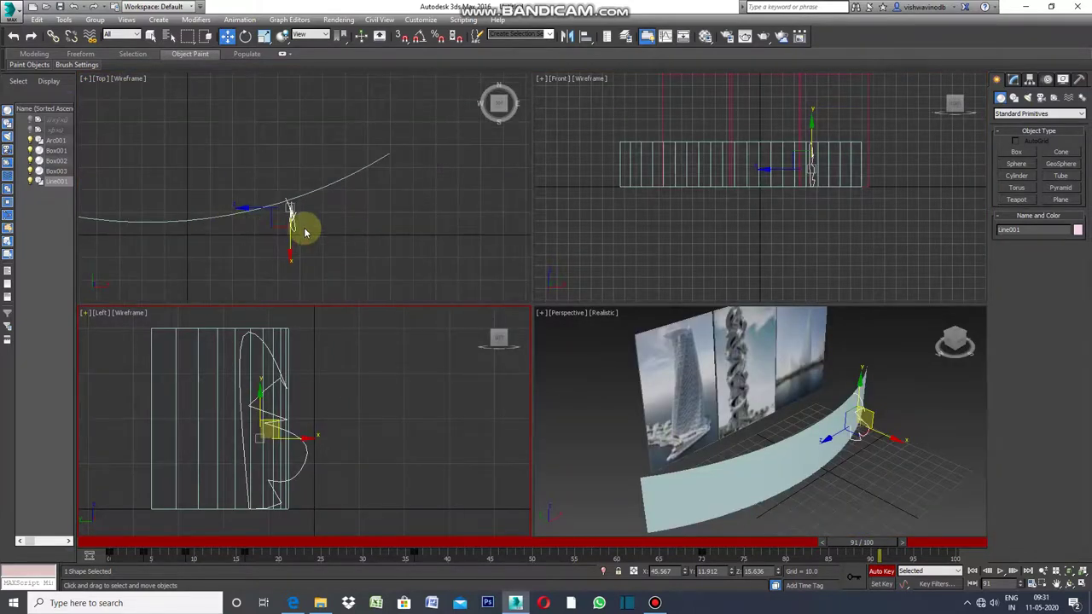
{"action": "mouse_move", "coordinate": [305, 221]}
{"action": "left_mouse_down"}
{"action": "mouse_move", "coordinate": [297, 231]}
{"action": "mouse_move", "coordinate": [312, 231]}
{"action": "mouse_move", "coordinate": [309, 196]}
{"action": "mouse_move", "coordinate": [319, 190]}
{"action": "mouse_move", "coordinate": [386, 168]}
{"action": "left_mouse_up"}
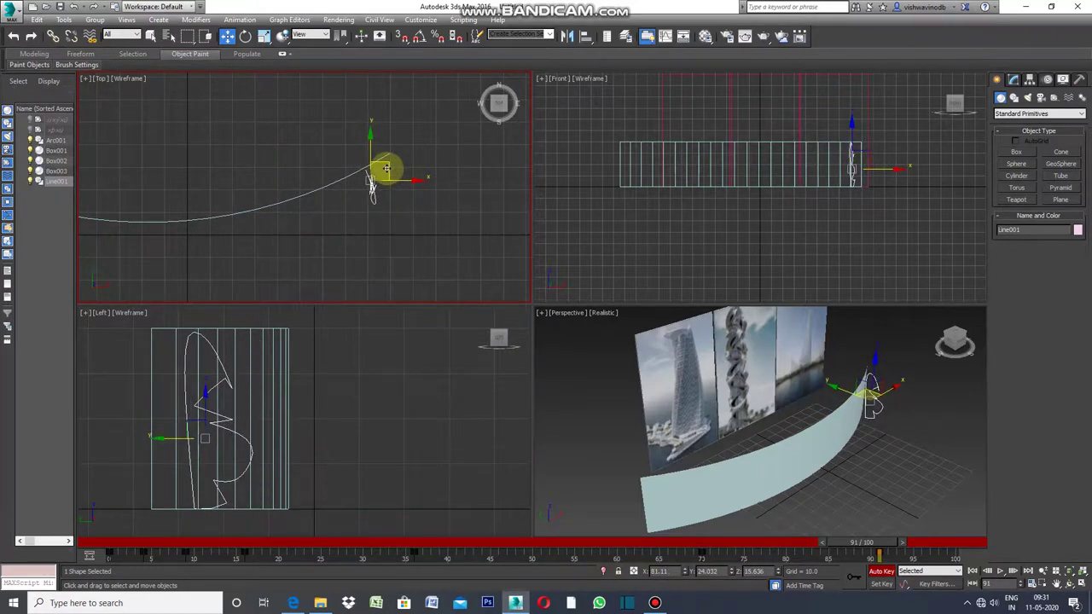
Rotate the profile about 16 degrees around Z, then reselect it and maximize the Left view
{"action": "left_click", "coordinate": [245, 36]}
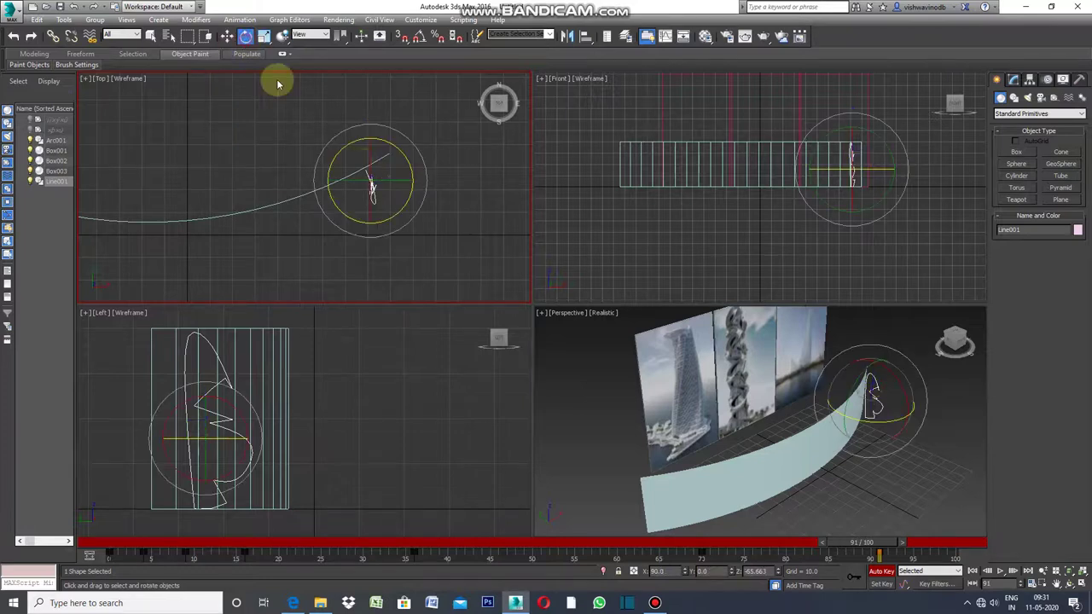
{"action": "left_click_drag", "start_coordinate": [403, 202], "coordinate": [425, 193]}
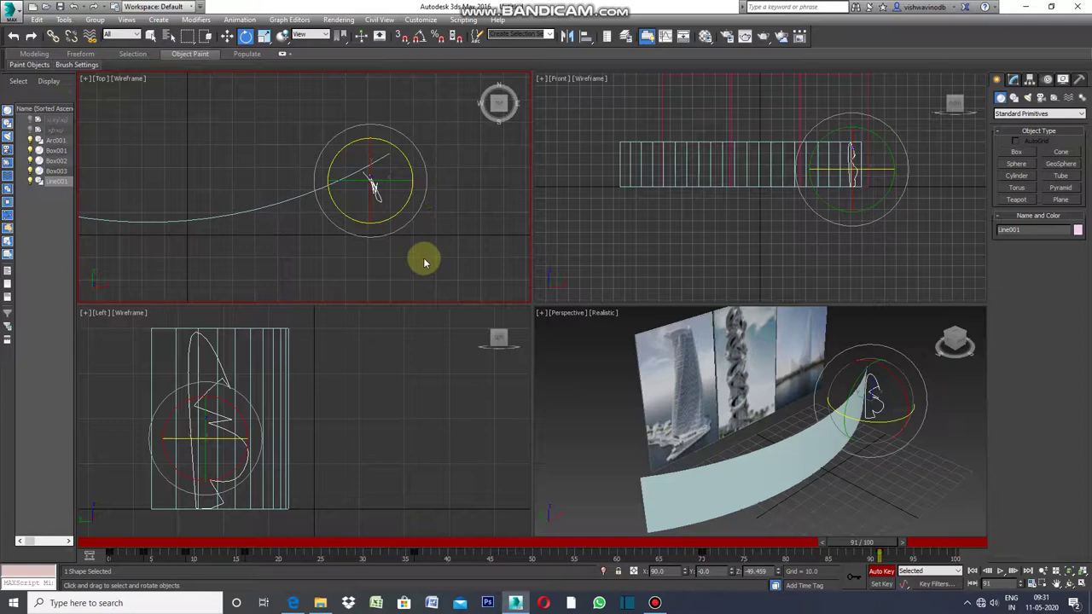
{"action": "left_click", "coordinate": [425, 263]}
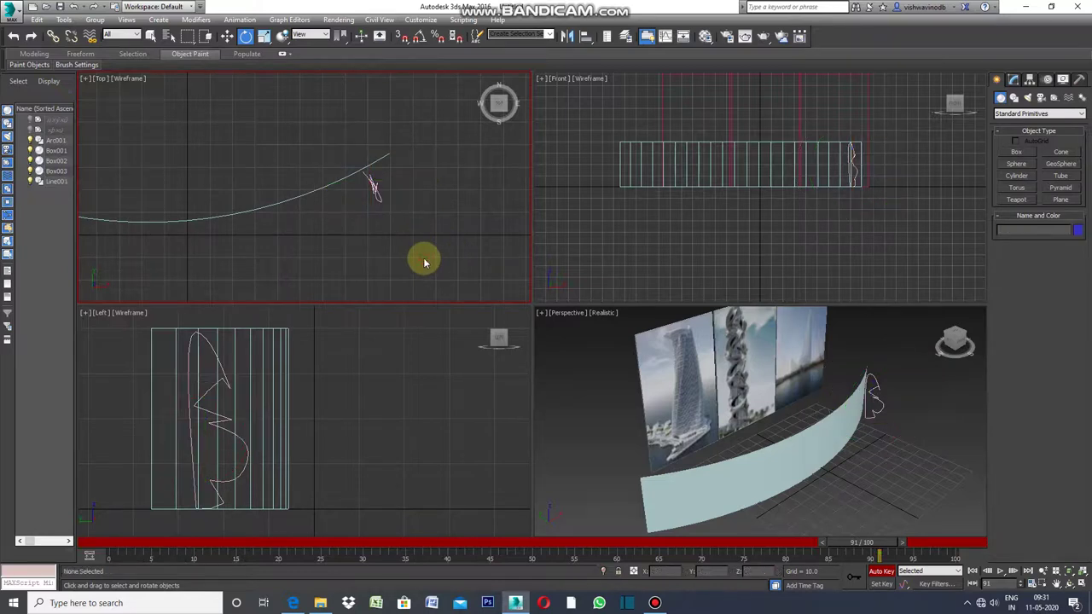
{"action": "left_click", "coordinate": [222, 381]}
{"action": "left_click", "coordinate": [85, 313]}
{"action": "left_click", "coordinate": [123, 325]}
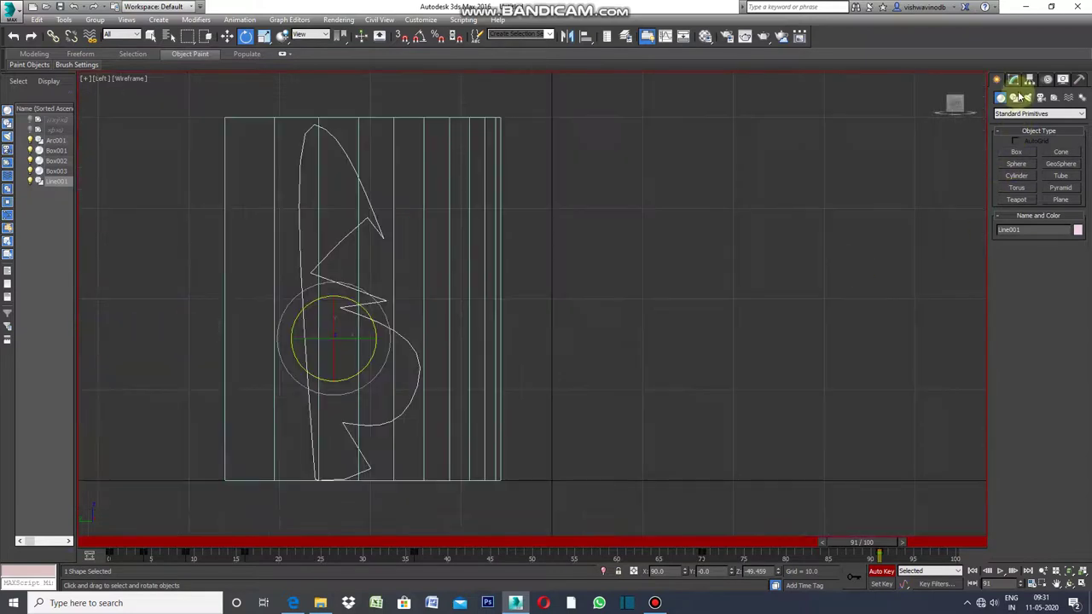
Enter Line001's vertex editing and pull two upper zigzag vertices right and down
{"action": "left_click", "coordinate": [1014, 79]}
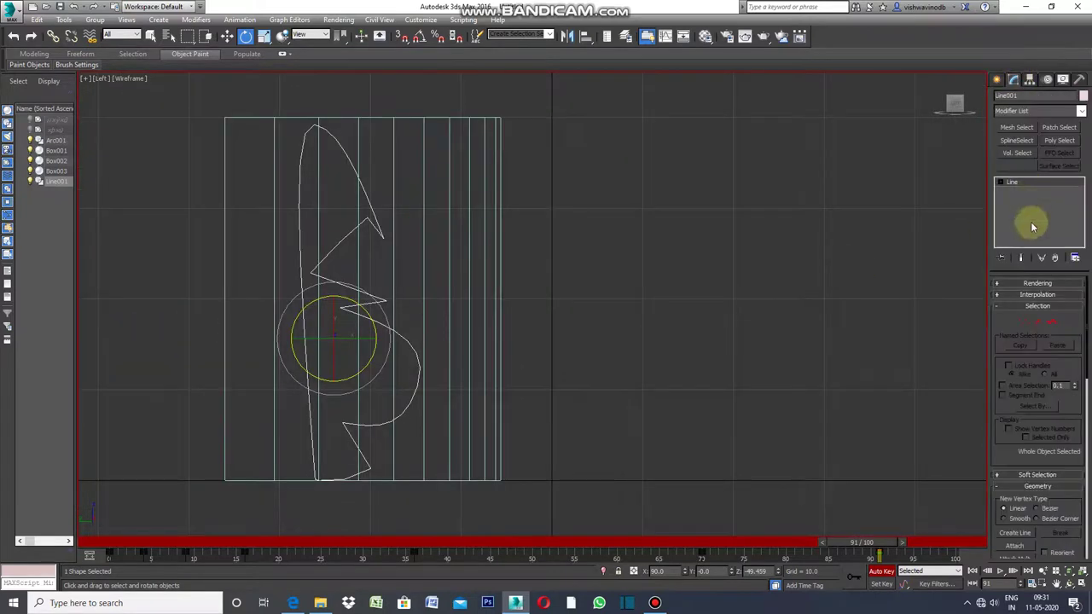
{"action": "left_click", "coordinate": [1023, 323]}
{"action": "scroll", "coordinate": [378, 246], "scroll_direction": "up", "scroll_amount": 2}
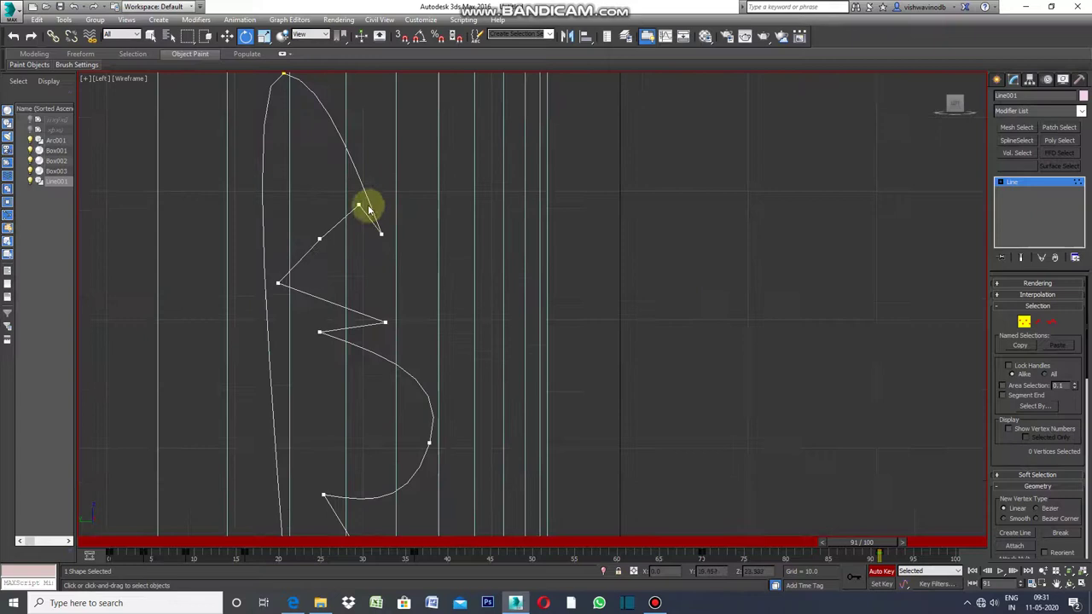
{"action": "left_click", "coordinate": [359, 205]}
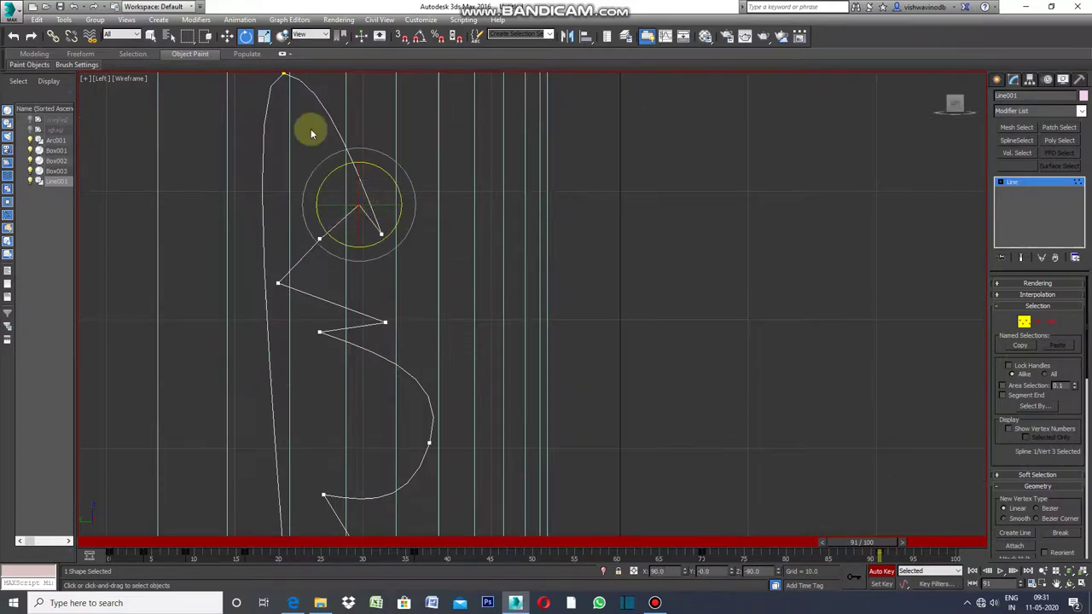
{"action": "left_click", "coordinate": [226, 36]}
{"action": "mouse_move", "coordinate": [367, 194]}
{"action": "left_mouse_down"}
{"action": "mouse_move", "coordinate": [385, 251]}
{"action": "mouse_move", "coordinate": [400, 256]}
{"action": "left_mouse_up"}
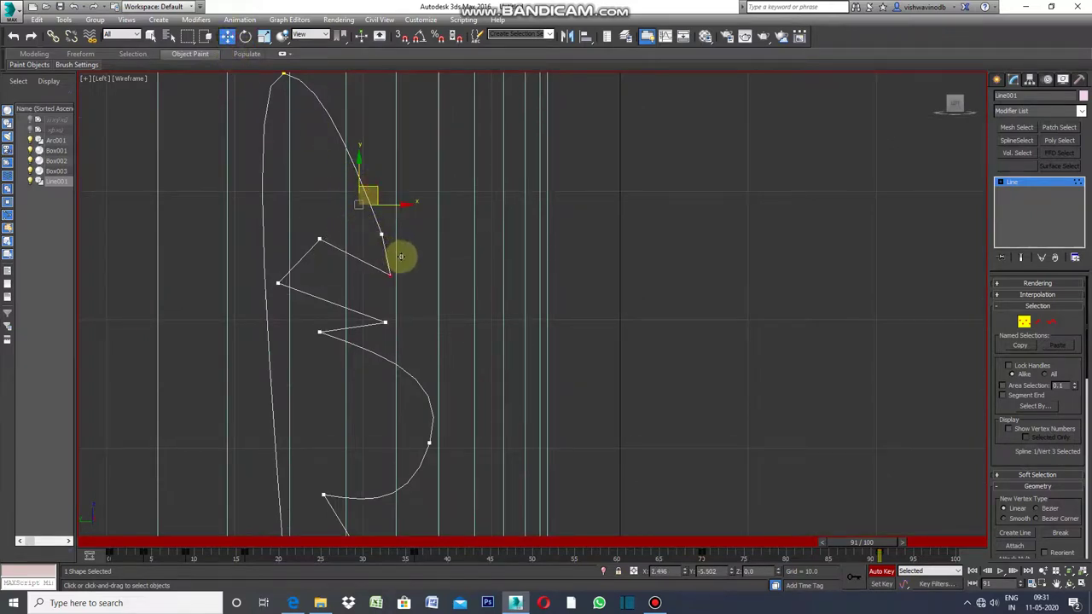
{"action": "left_click", "coordinate": [318, 242]}
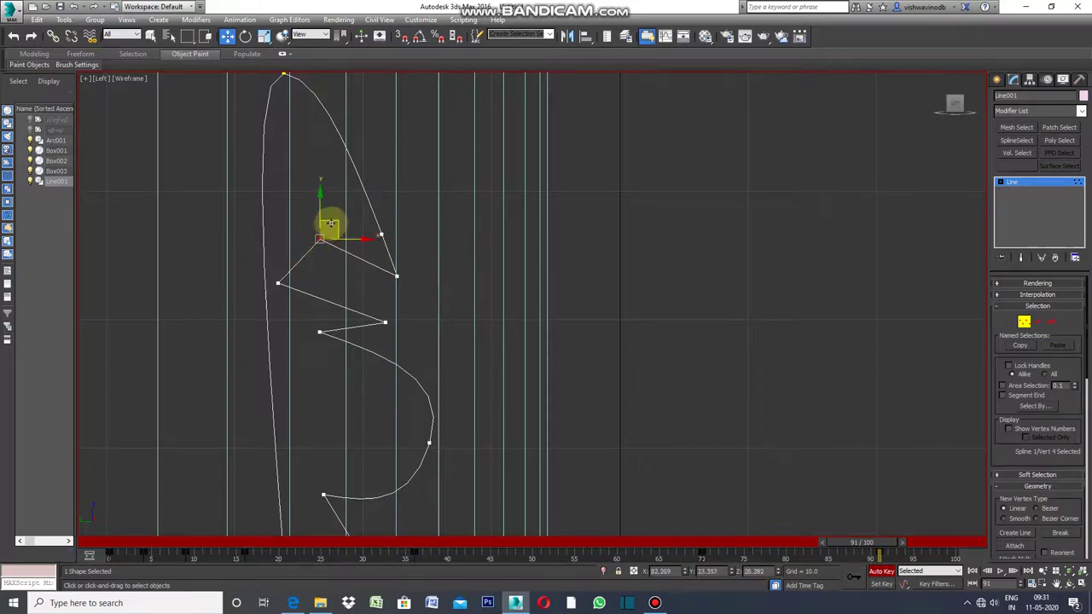
{"action": "left_click_drag", "start_coordinate": [319, 239], "coordinate": [431, 292]}
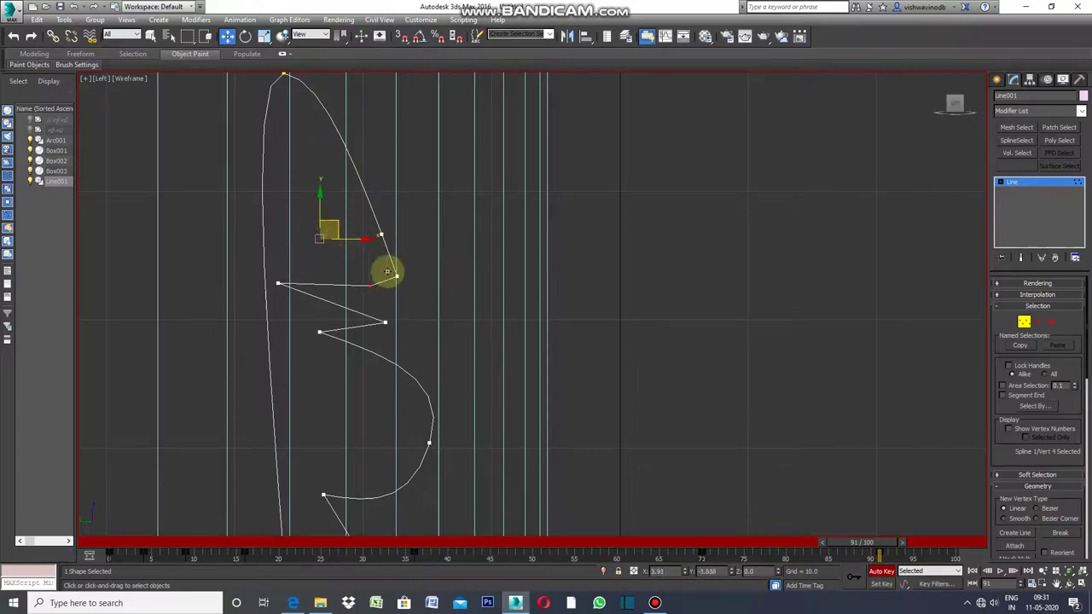
Push a lower profile point outward, exit vertex editing and reselect Line001
{"action": "left_click", "coordinate": [387, 324]}
{"action": "mouse_move", "coordinate": [452, 427]}
{"action": "left_mouse_down"}
{"action": "mouse_move", "coordinate": [406, 465]}
{"action": "mouse_move", "coordinate": [346, 405]}
{"action": "left_mouse_up"}
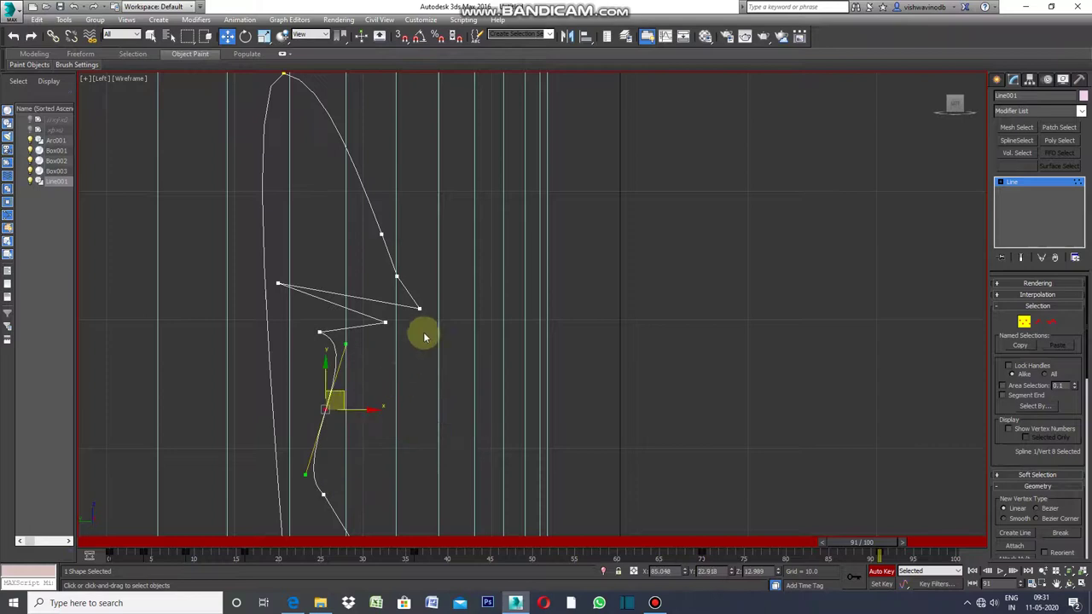
{"action": "scroll", "coordinate": [421, 333], "scroll_direction": "down", "scroll_amount": 3}
{"action": "left_click", "coordinate": [386, 414]}
{"action": "left_click_drag", "start_coordinate": [388, 406], "coordinate": [414, 423]}
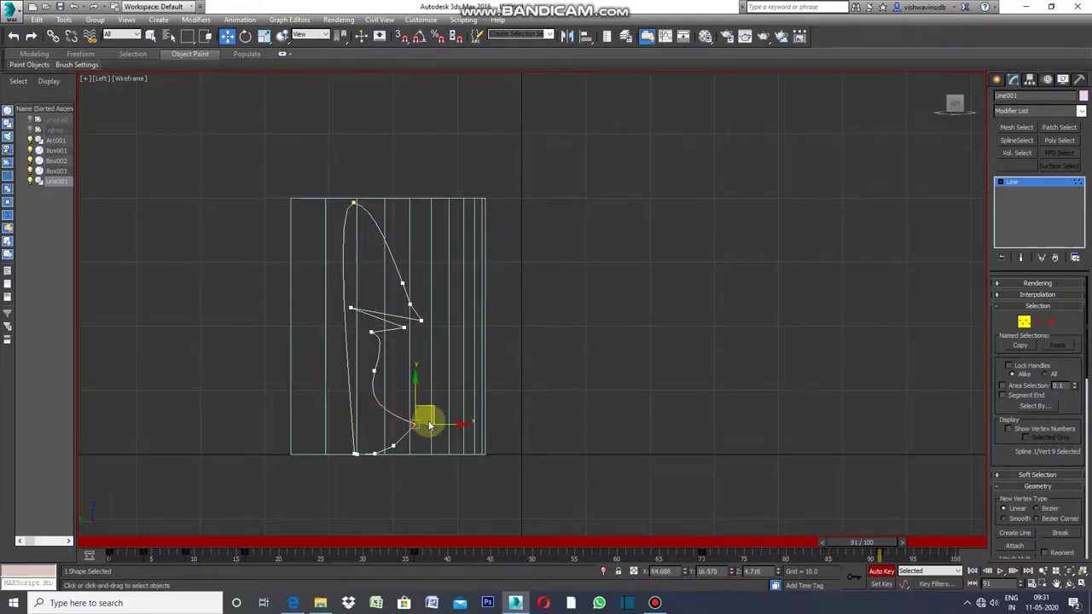
{"action": "left_click", "coordinate": [623, 399]}
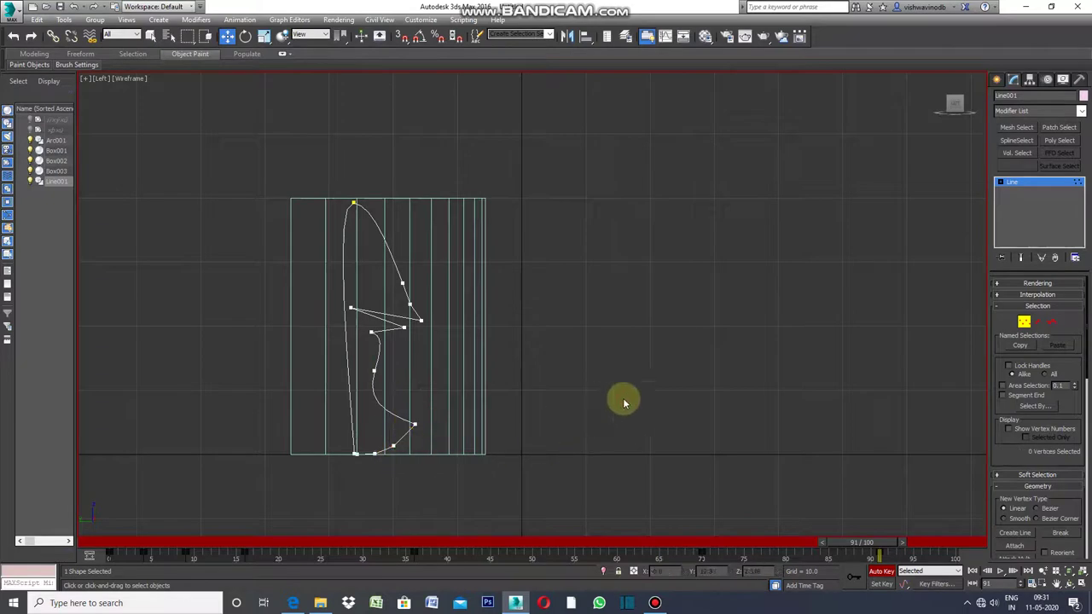
{"action": "left_click", "coordinate": [998, 80]}
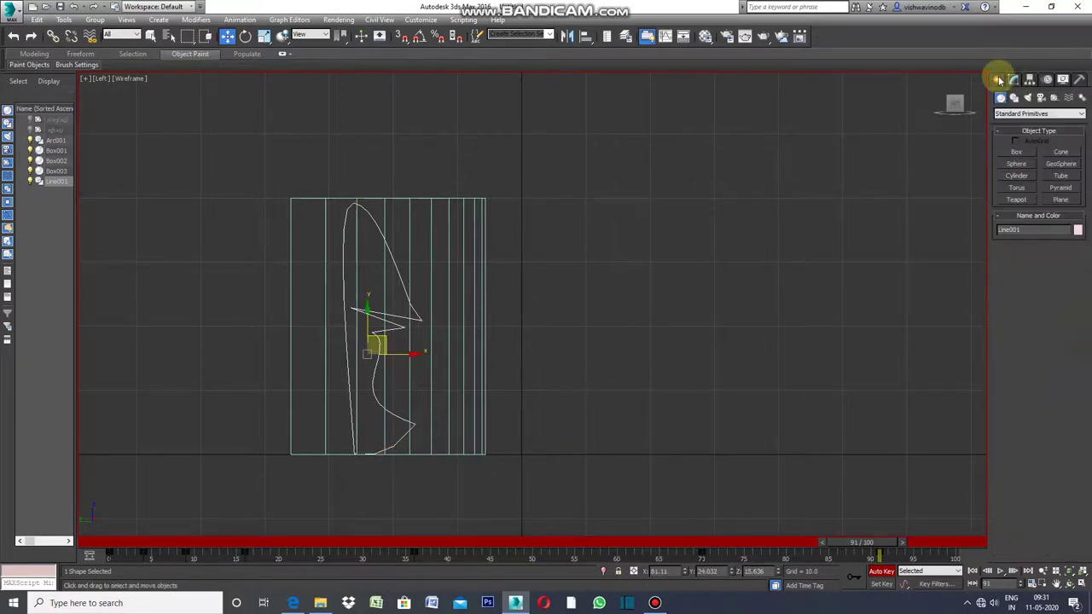
{"action": "left_click", "coordinate": [813, 342]}
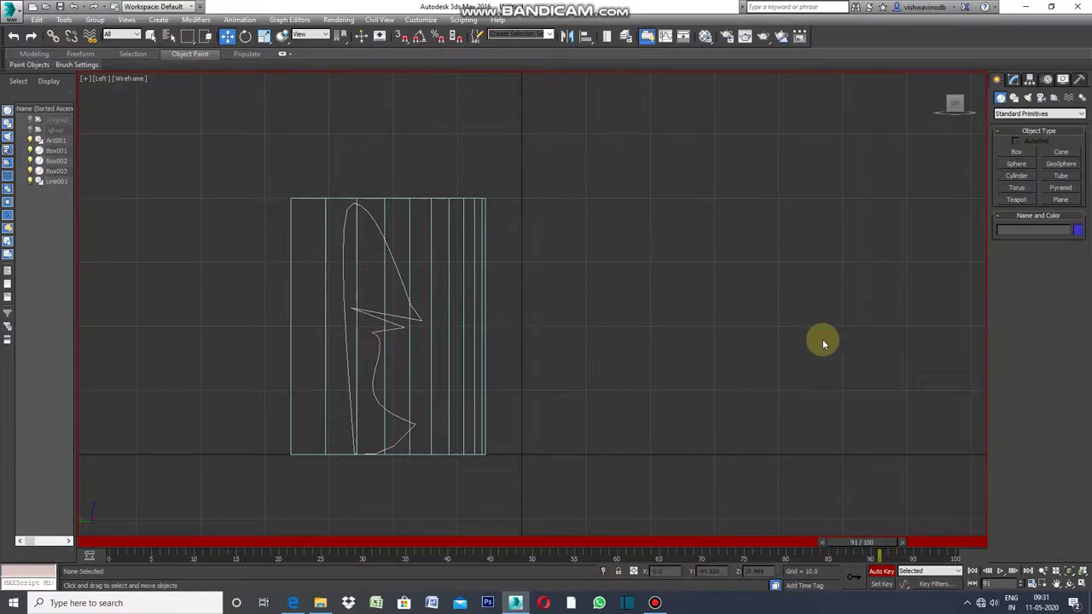
{"action": "left_click", "coordinate": [395, 269]}
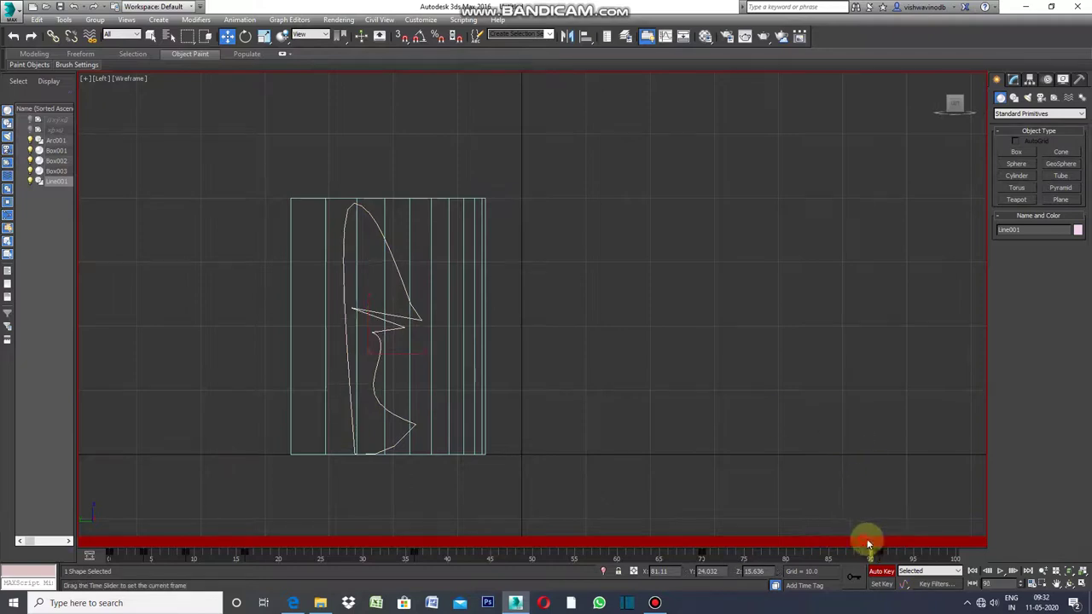
At frame 95, add an Extrude modifier with Amount 0.5 to Line001 and restore the four views
{"action": "left_click_drag", "start_coordinate": [861, 543], "coordinate": [906, 543]}
{"action": "key", "text": "w"}
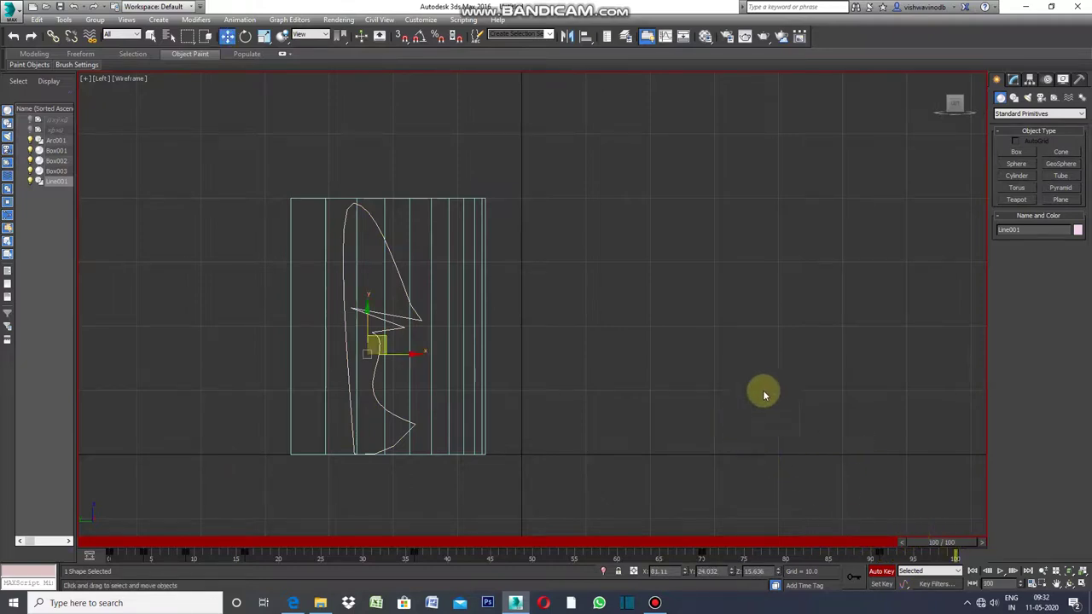
{"action": "left_click", "coordinate": [1013, 79]}
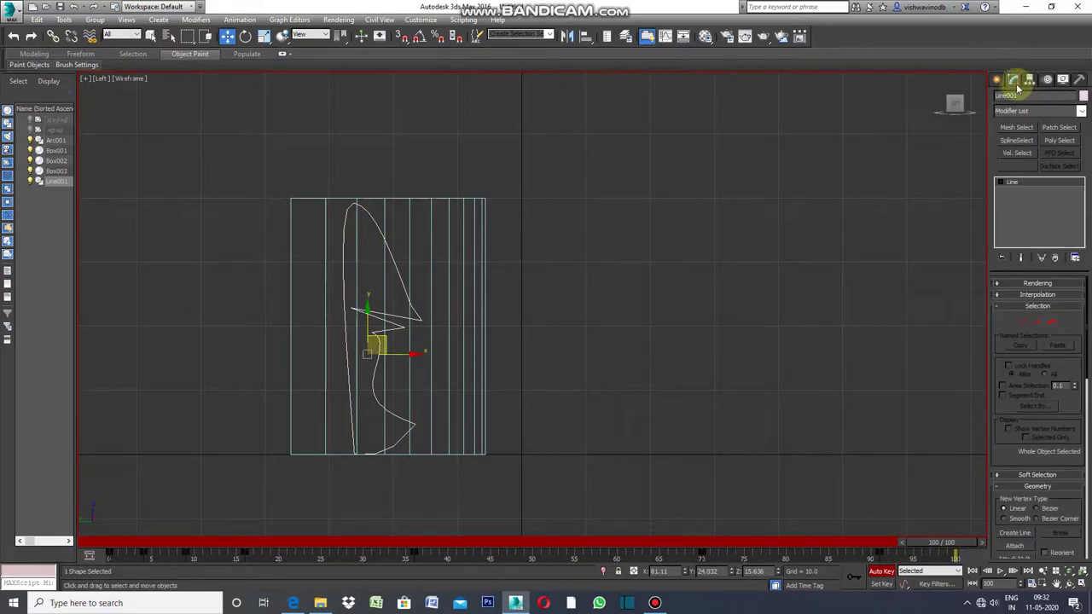
{"action": "left_click", "coordinate": [1080, 112]}
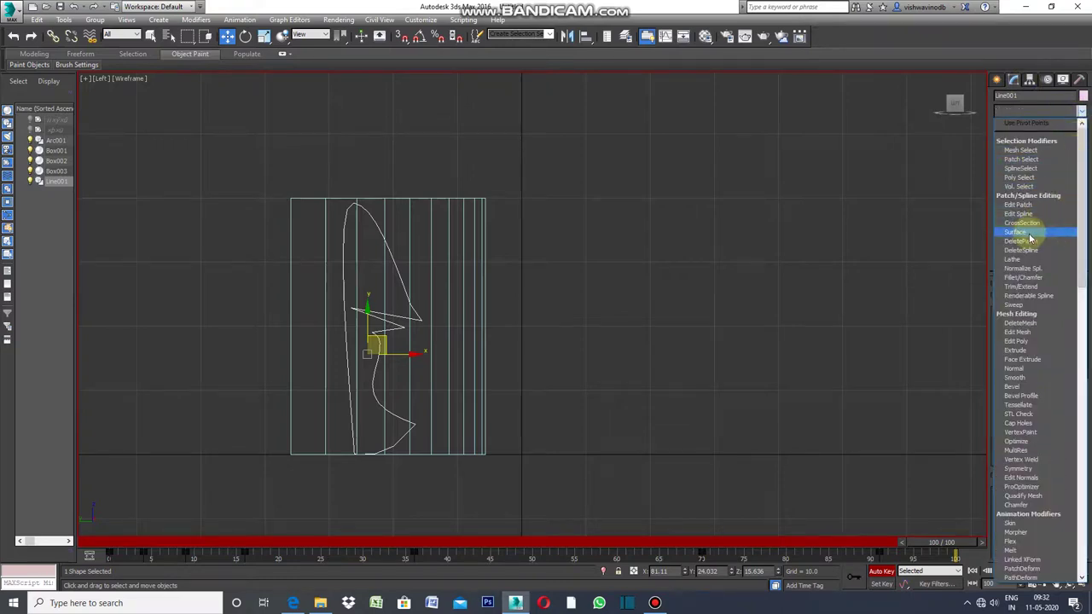
{"action": "left_click", "coordinate": [1022, 350]}
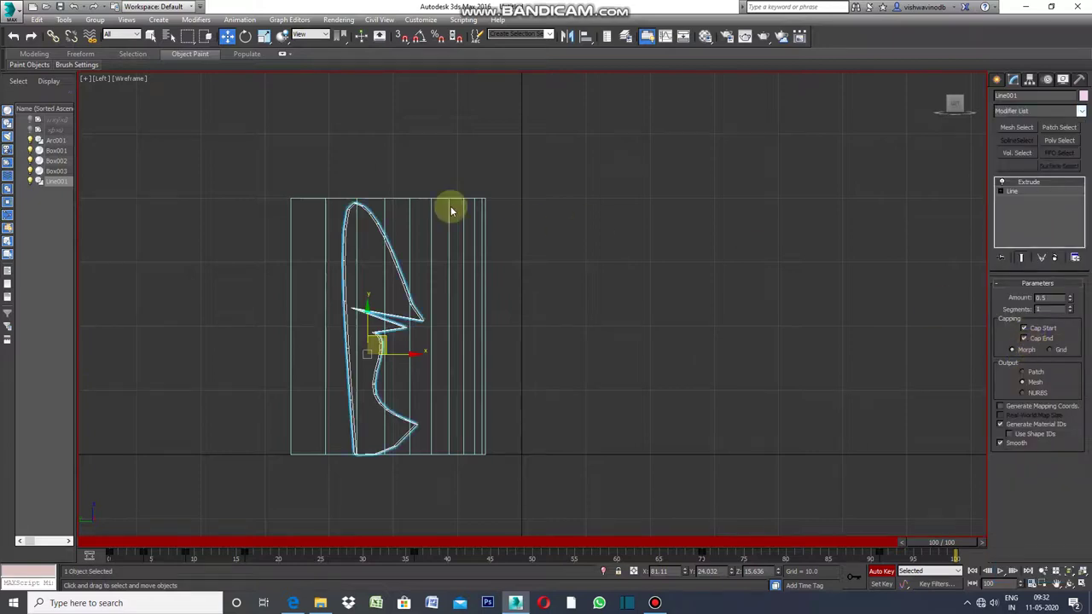
{"action": "left_click", "coordinate": [85, 80]}
{"action": "left_click", "coordinate": [115, 93]}
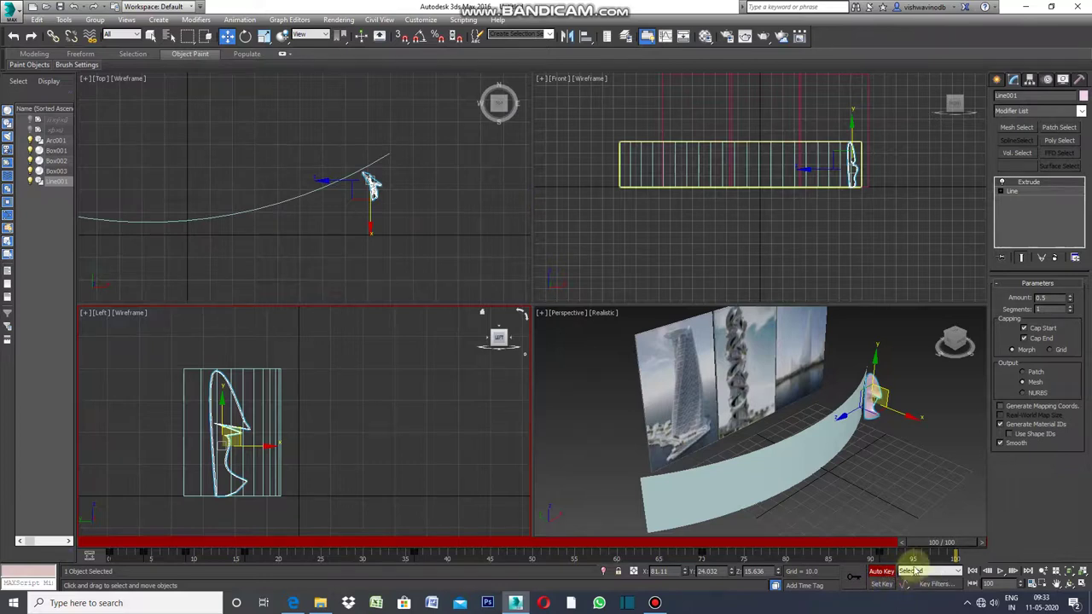
Maximize the Perspective viewport to show the wall and extruded profile
{"action": "left_click", "coordinate": [542, 315]}
{"action": "left_click", "coordinate": [568, 329]}
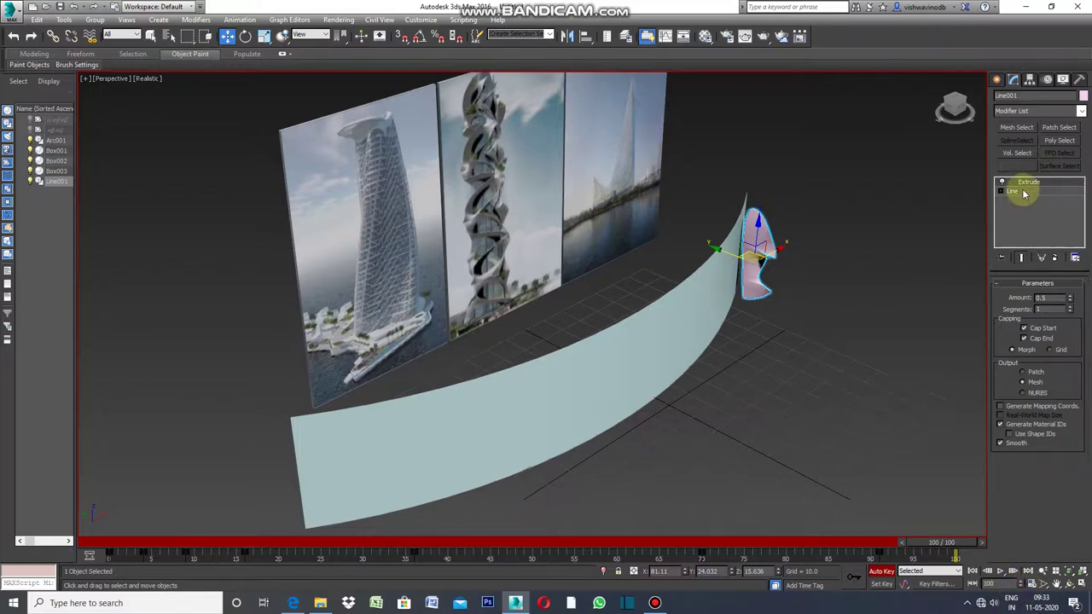
Change Line001's object colour from pink to orange, then scrub back to about frame 97
{"action": "left_click", "coordinate": [1083, 97]}
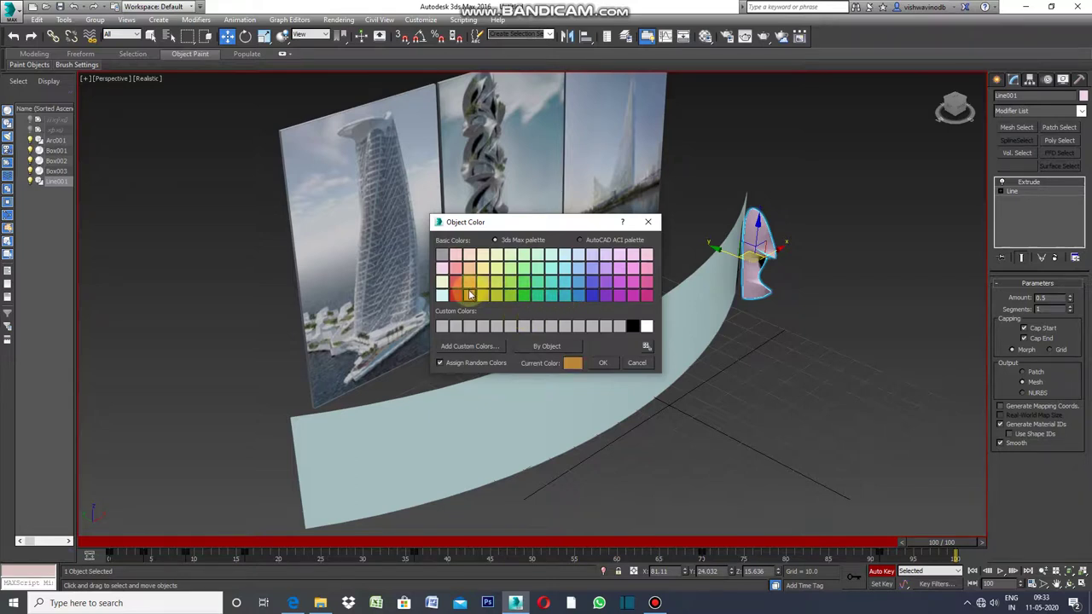
{"action": "left_click", "coordinate": [602, 363]}
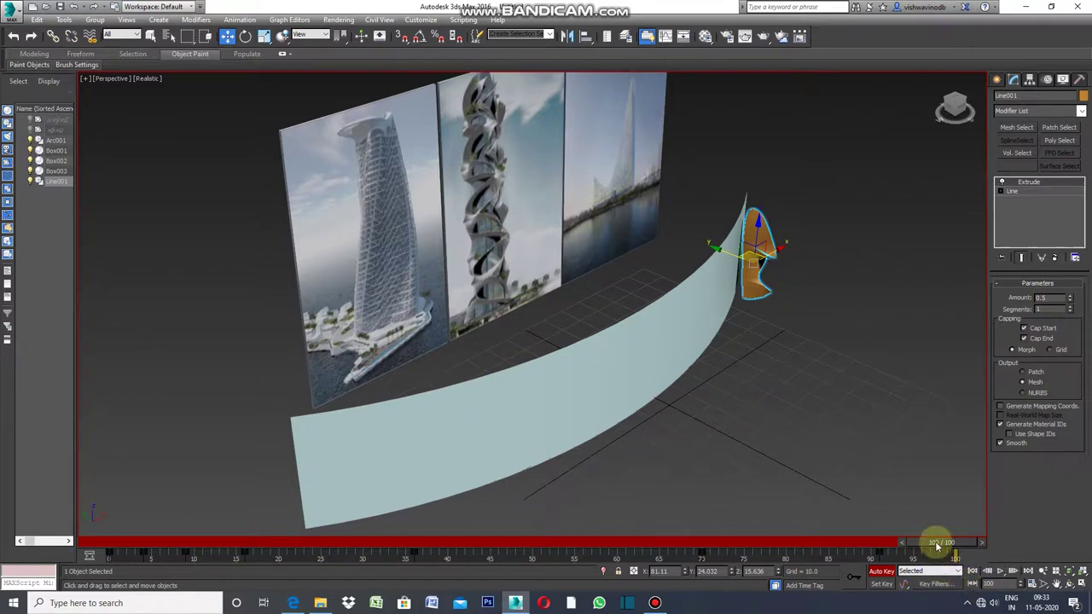
{"action": "left_click_drag", "start_coordinate": [937, 558], "coordinate": [826, 558]}
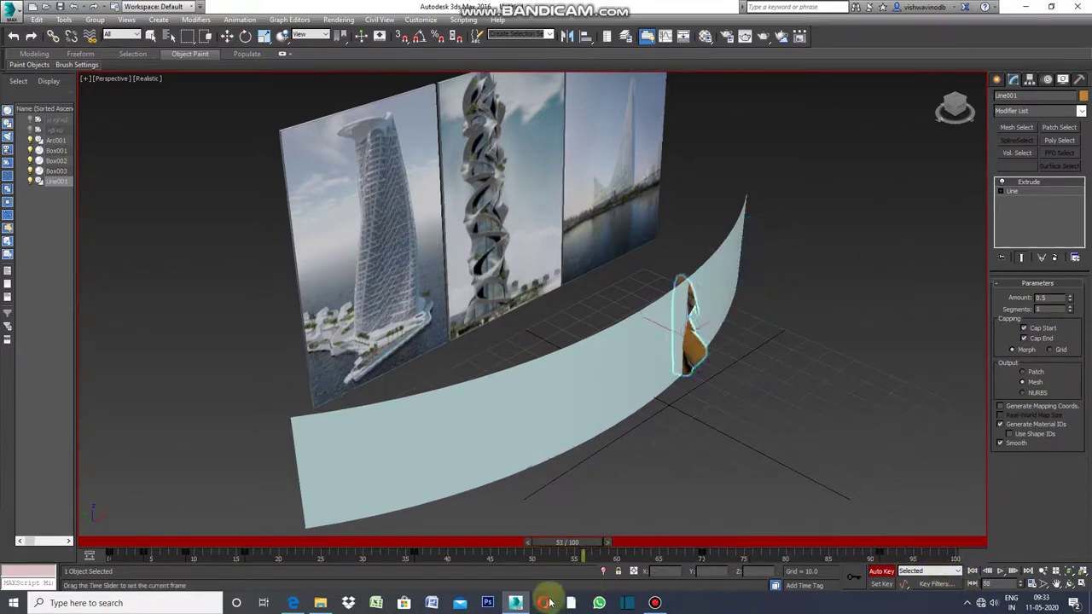
Play the profile's animation along the curved wall and stop it at frame 7
{"action": "mouse_move", "coordinate": [825, 559]}
{"action": "left_mouse_down"}
{"action": "mouse_move", "coordinate": [128, 597]}
{"action": "mouse_move", "coordinate": [817, 550]}
{"action": "mouse_move", "coordinate": [162, 607]}
{"action": "mouse_move", "coordinate": [926, 553]}
{"action": "left_mouse_up"}
{"action": "key", "text": "w"}
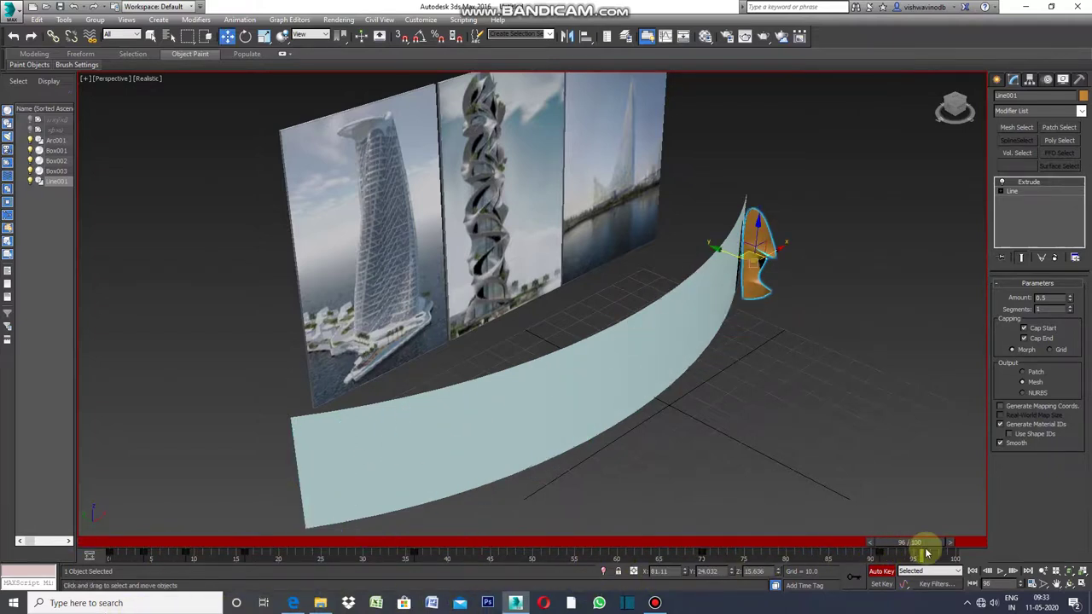
{"action": "left_click", "coordinate": [1001, 573]}
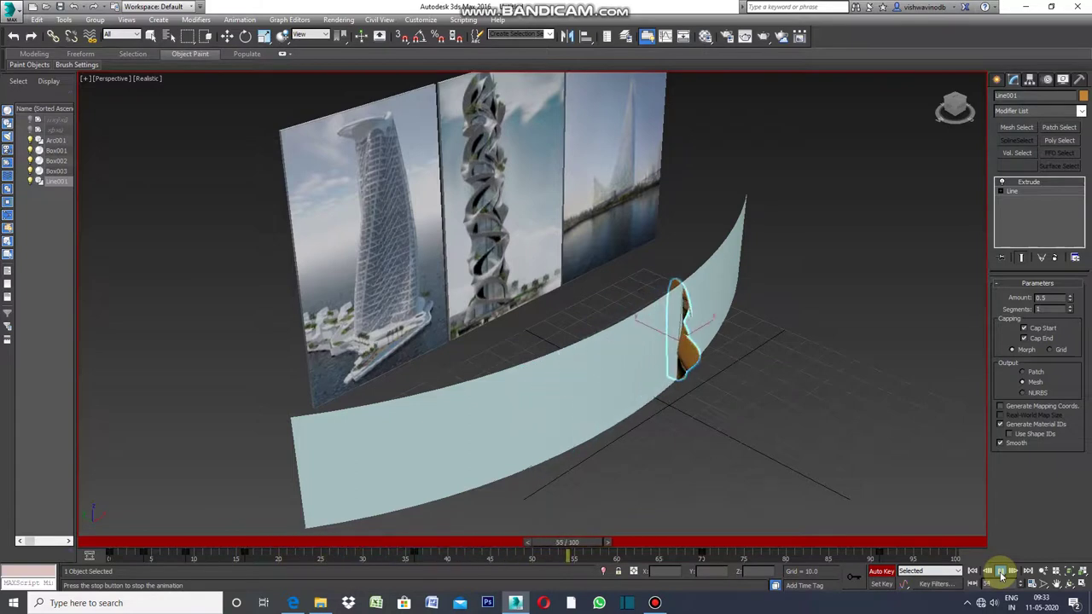
{"action": "left_click", "coordinate": [1001, 572]}
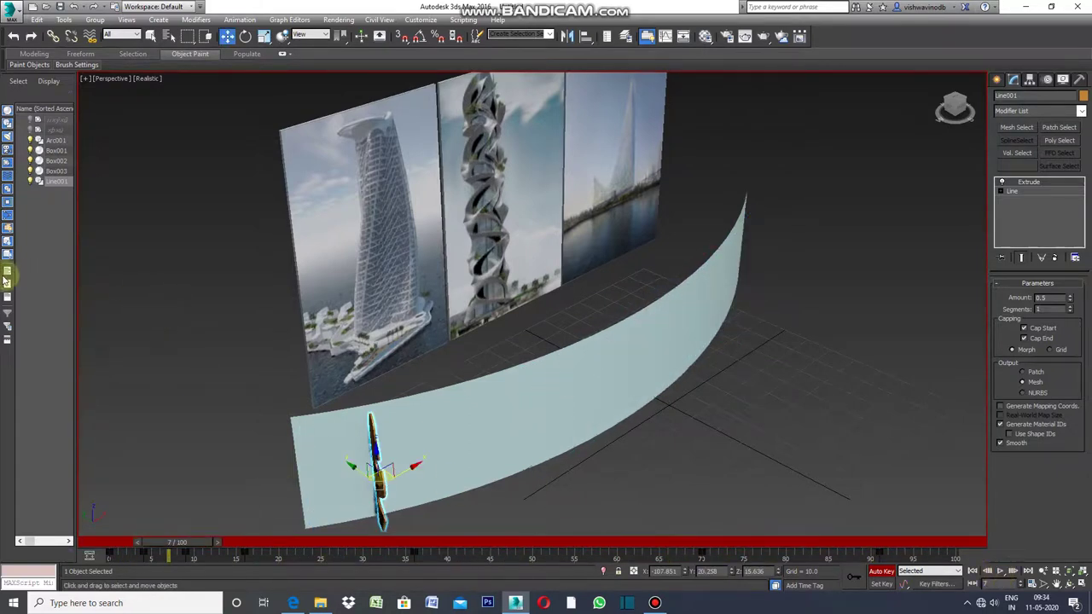
{"action": "left_click", "coordinate": [65, 19]}
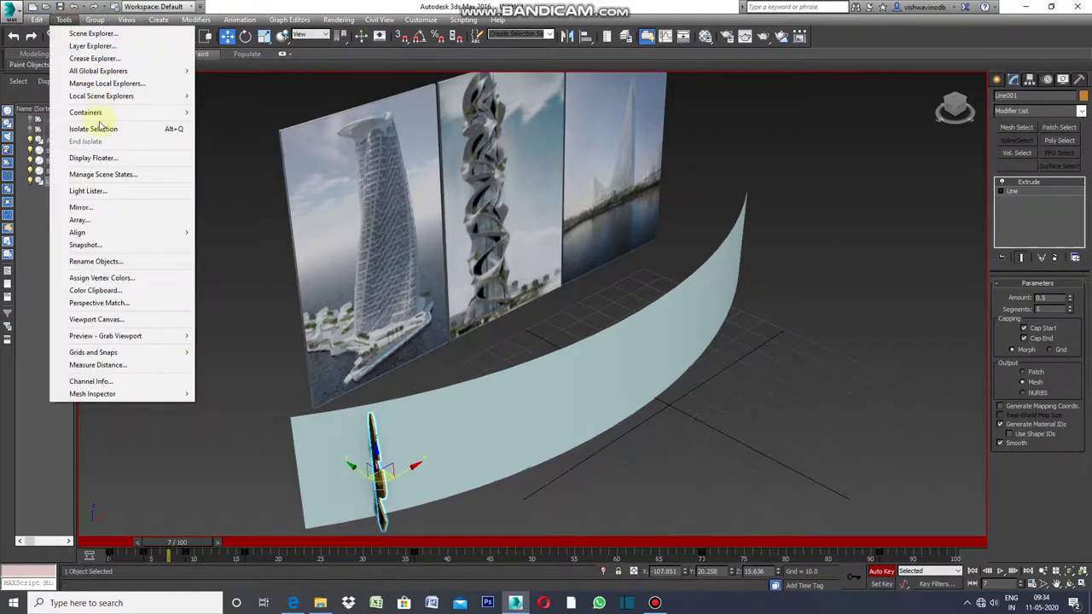
Snapshot 50 mesh copies of the profile across frames 0–100 along the wall
{"action": "left_click", "coordinate": [105, 246]}
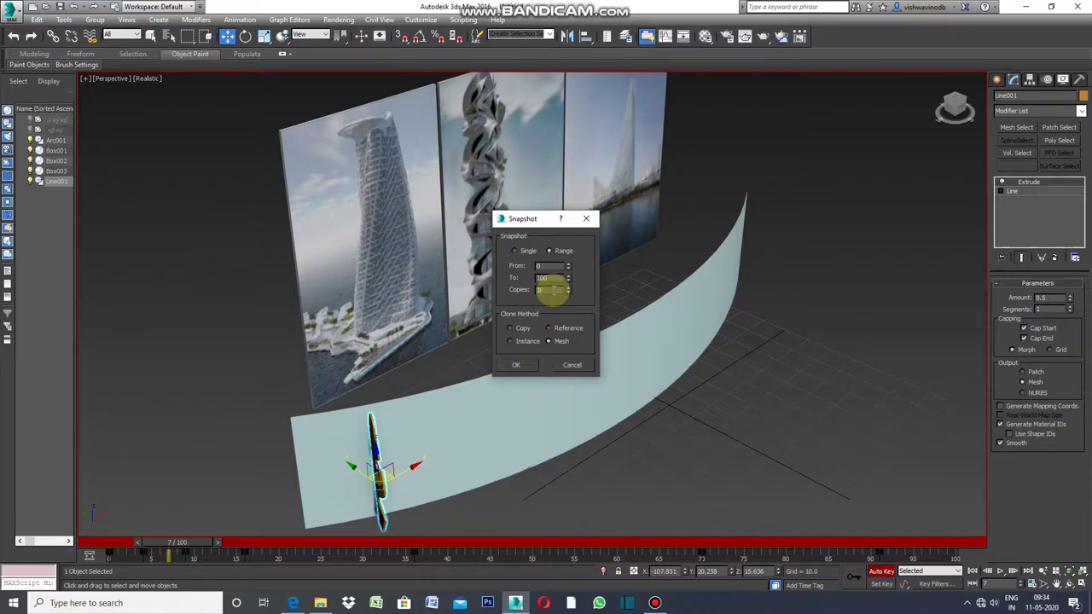
{"action": "key", "text": "BackSpace"}
{"action": "type", "text": "5"}
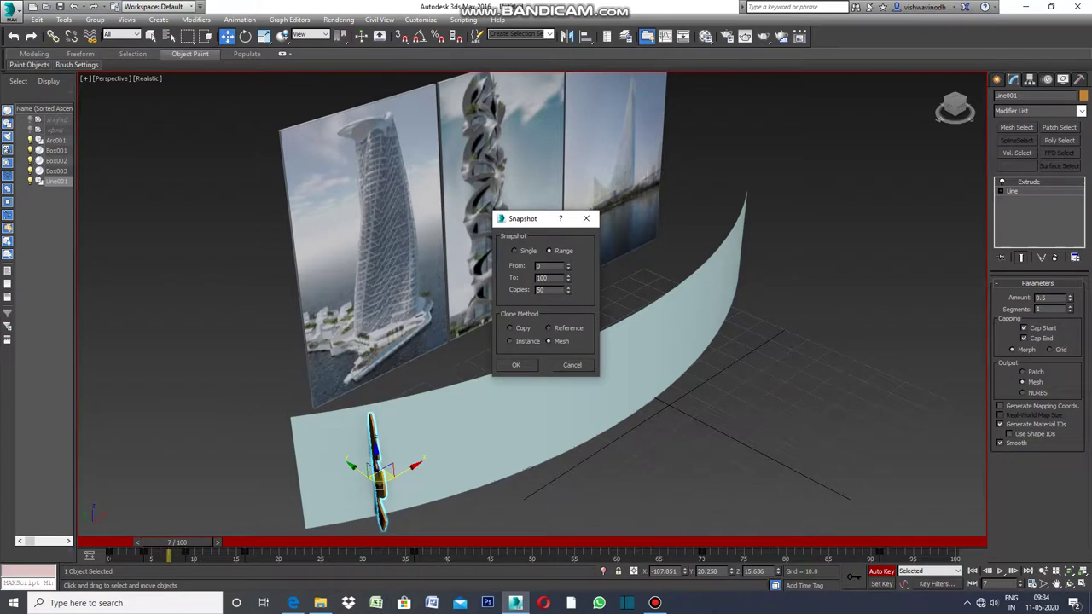
{"action": "left_click", "coordinate": [517, 366]}
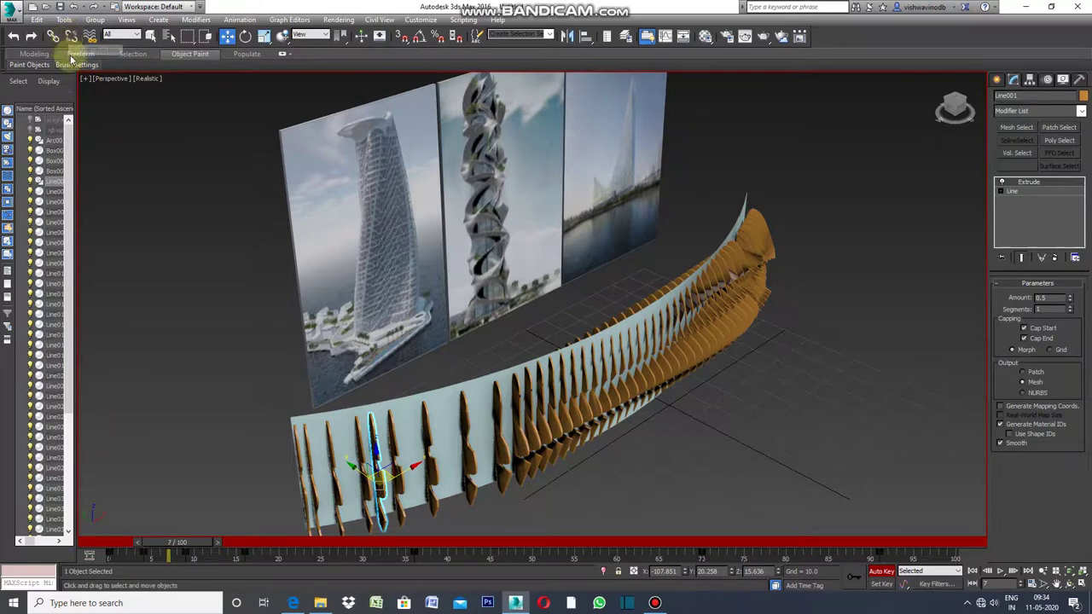
{"action": "left_click", "coordinate": [64, 18]}
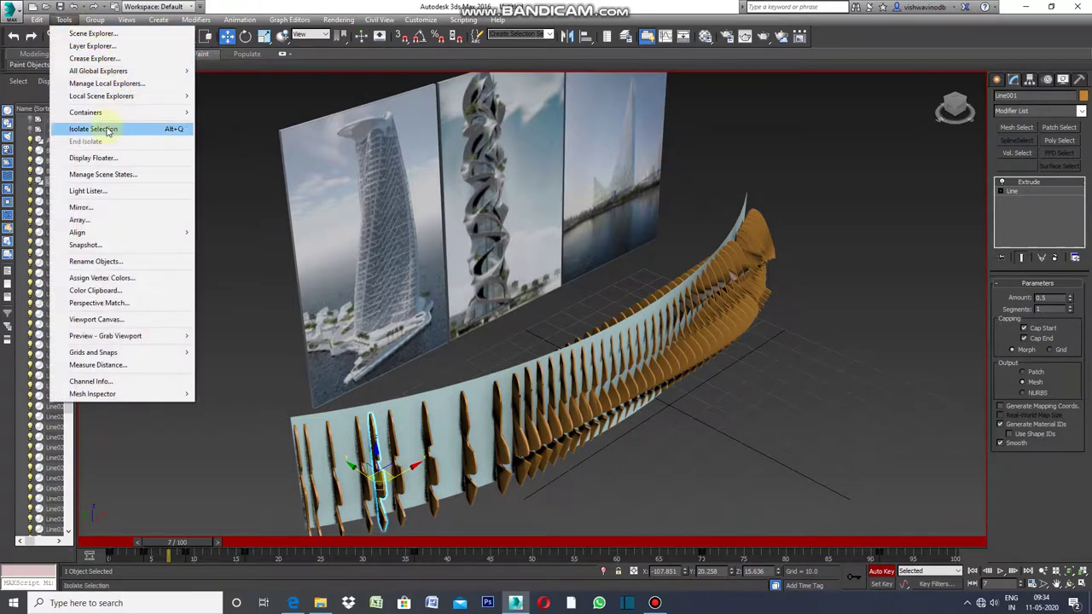
Add a snapshot run of 150 mesh profile copies, then clear the selection
{"action": "left_click", "coordinate": [126, 246]}
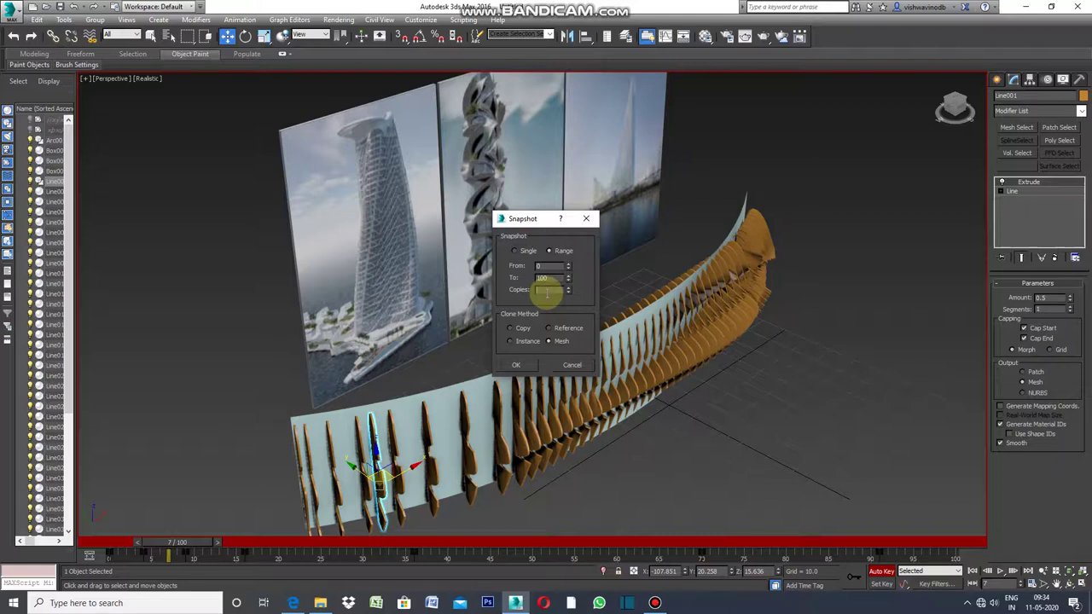
{"action": "left_click", "coordinate": [547, 292]}
{"action": "type", "text": "150"}
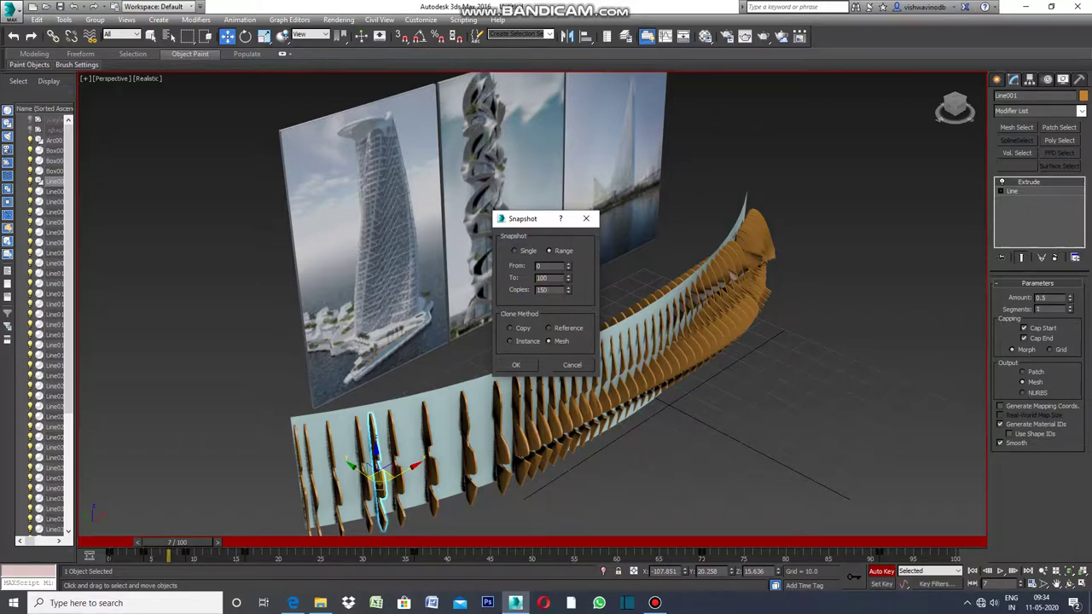
{"action": "left_click", "coordinate": [540, 346]}
{"action": "left_click", "coordinate": [516, 364]}
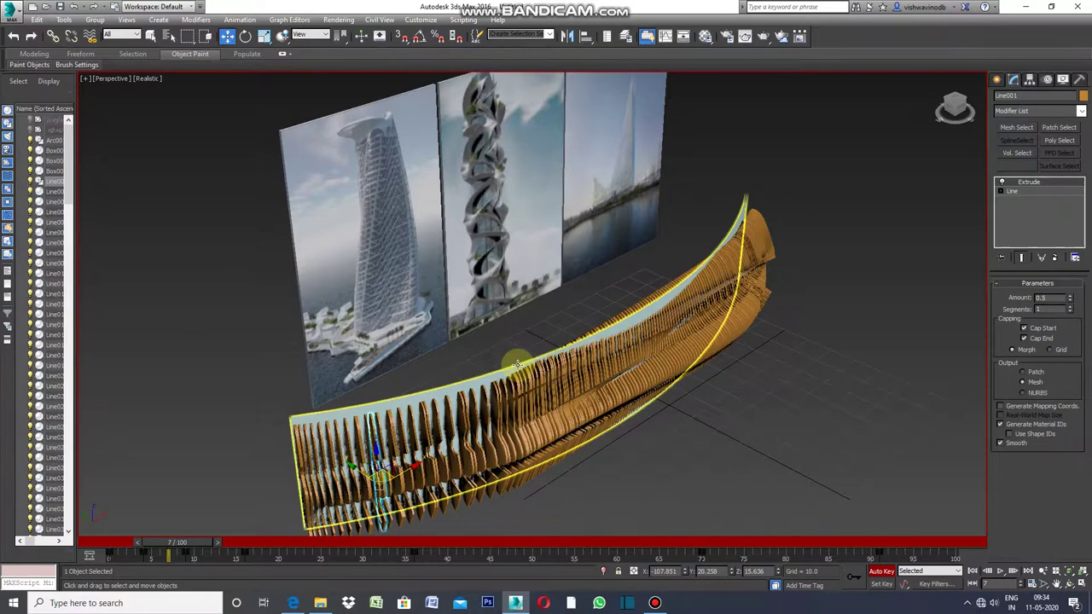
{"action": "left_click", "coordinate": [465, 316]}
{"action": "left_click", "coordinate": [395, 216]}
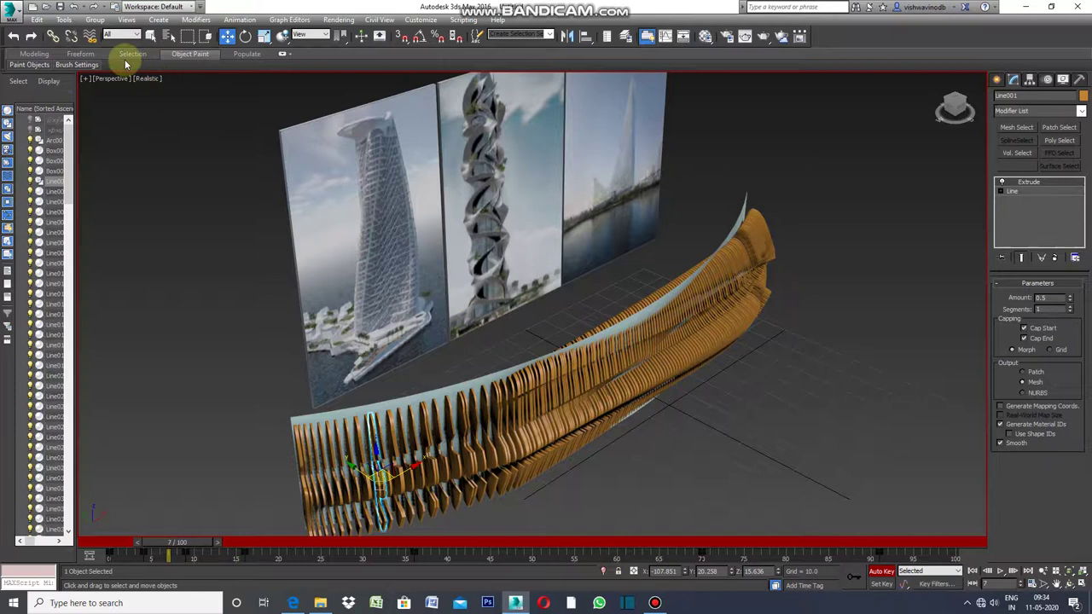
Add another snapshot run of 450 profile copies along the wall
{"action": "left_click", "coordinate": [64, 20]}
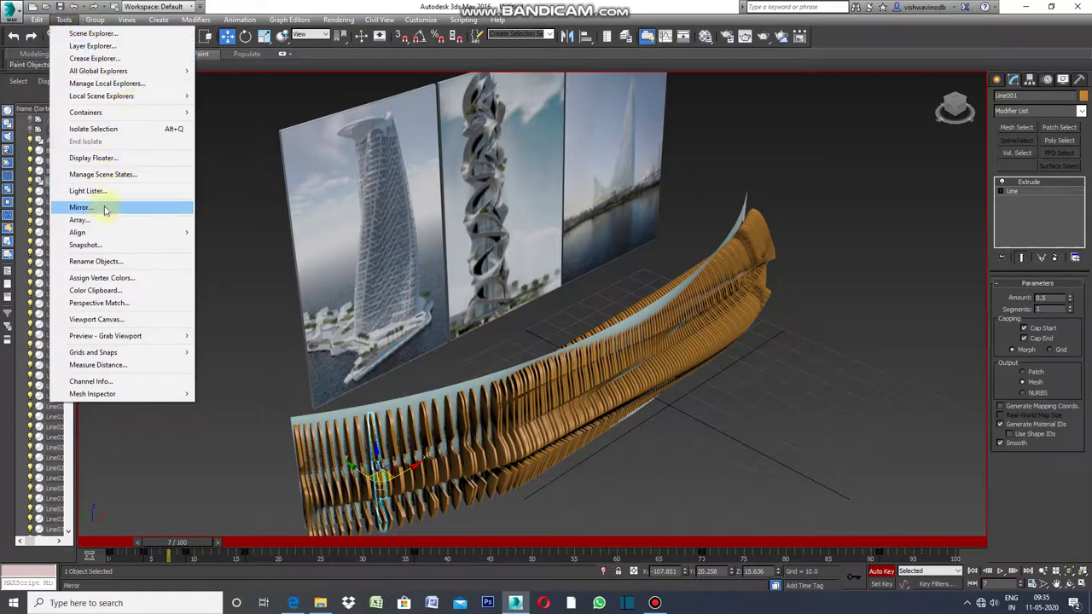
{"action": "left_click", "coordinate": [125, 245]}
{"action": "double_click", "coordinate": [551, 290]}
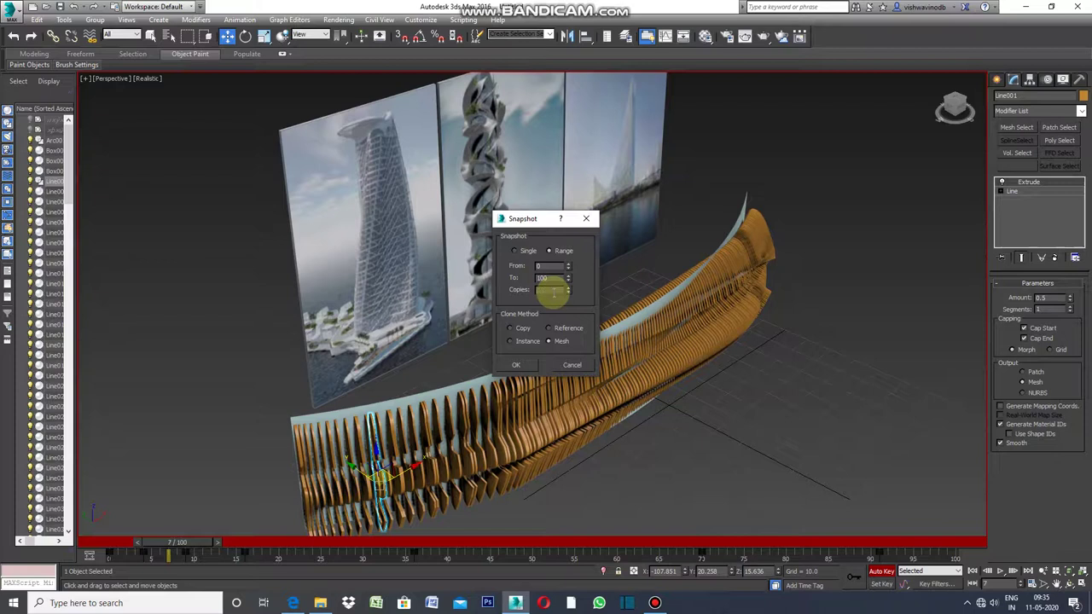
{"action": "type", "text": "450"}
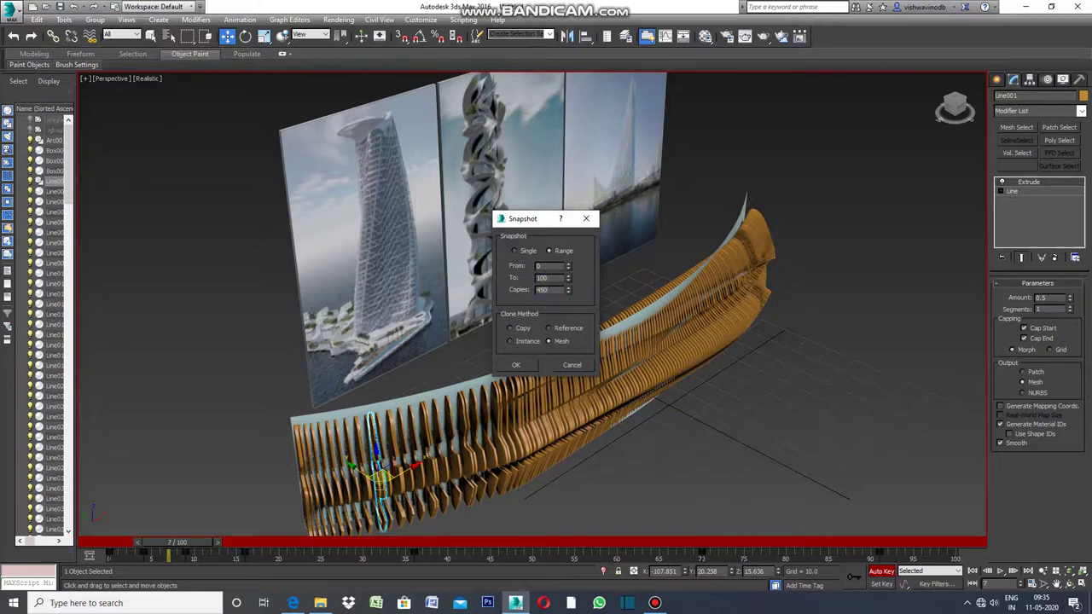
{"action": "left_click", "coordinate": [516, 365]}
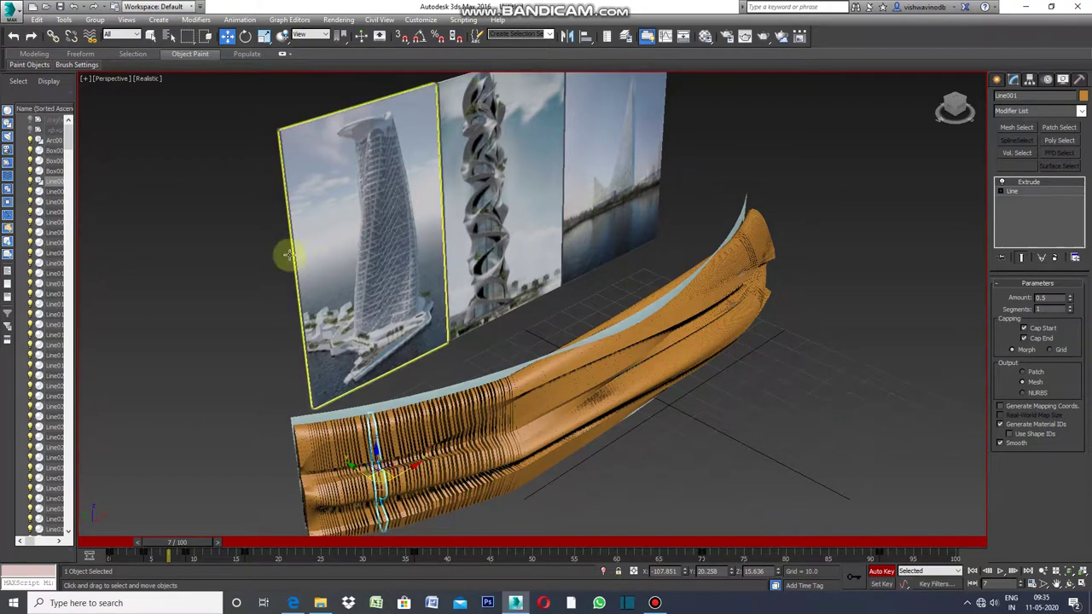
{"action": "left_click", "coordinate": [30, 65]}
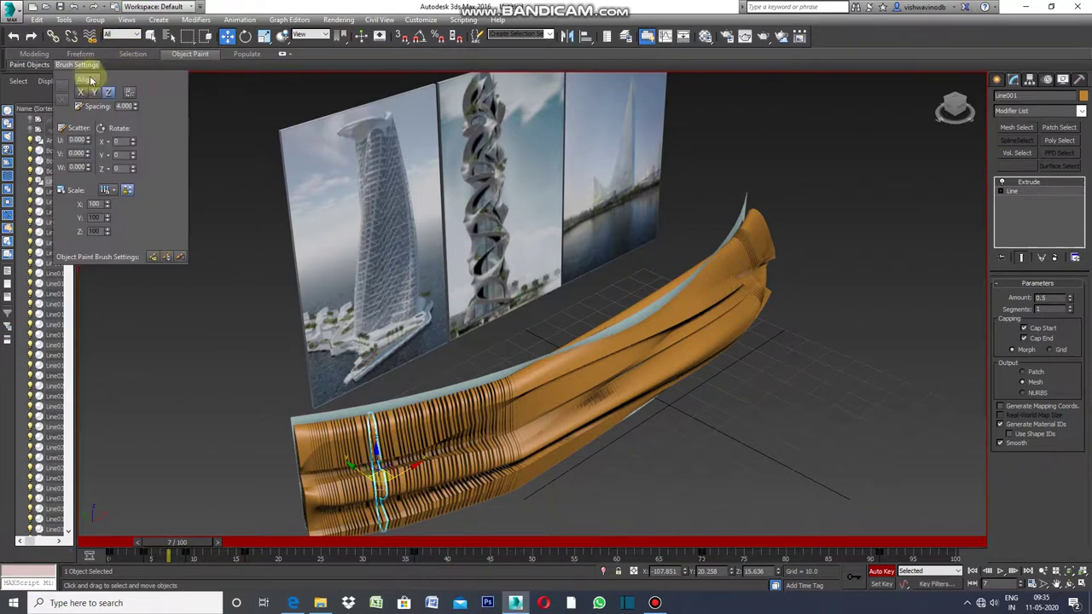
Zoom in and out and pan to reframe the orange ribbon wall in Perspective
{"action": "left_click", "coordinate": [1043, 584]}
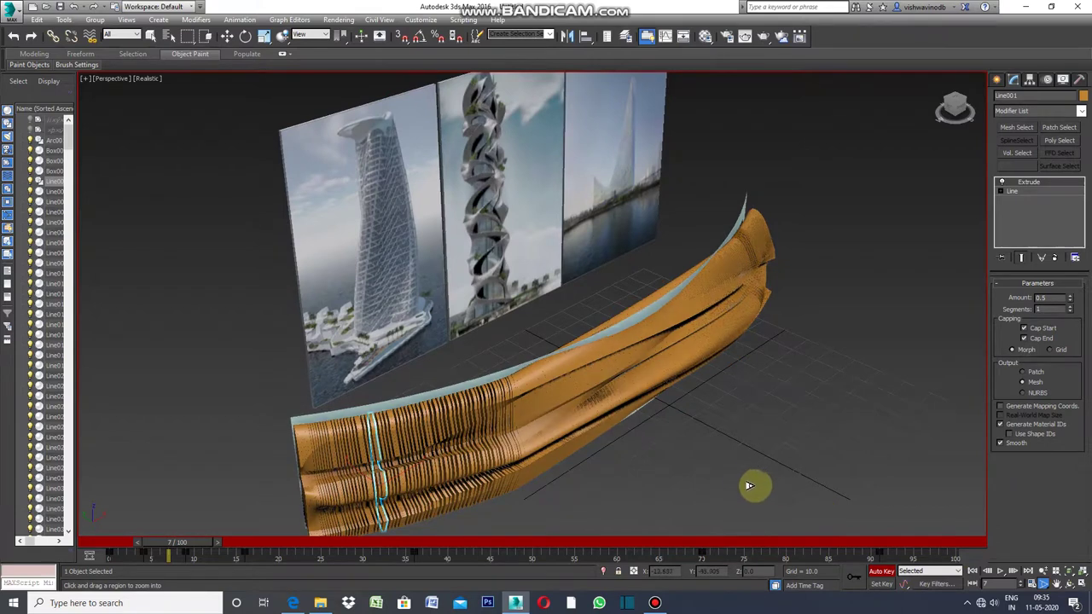
{"action": "scroll", "coordinate": [719, 478], "scroll_direction": "up", "scroll_amount": 2}
{"action": "scroll", "coordinate": [714, 469], "scroll_direction": "up", "scroll_amount": 2}
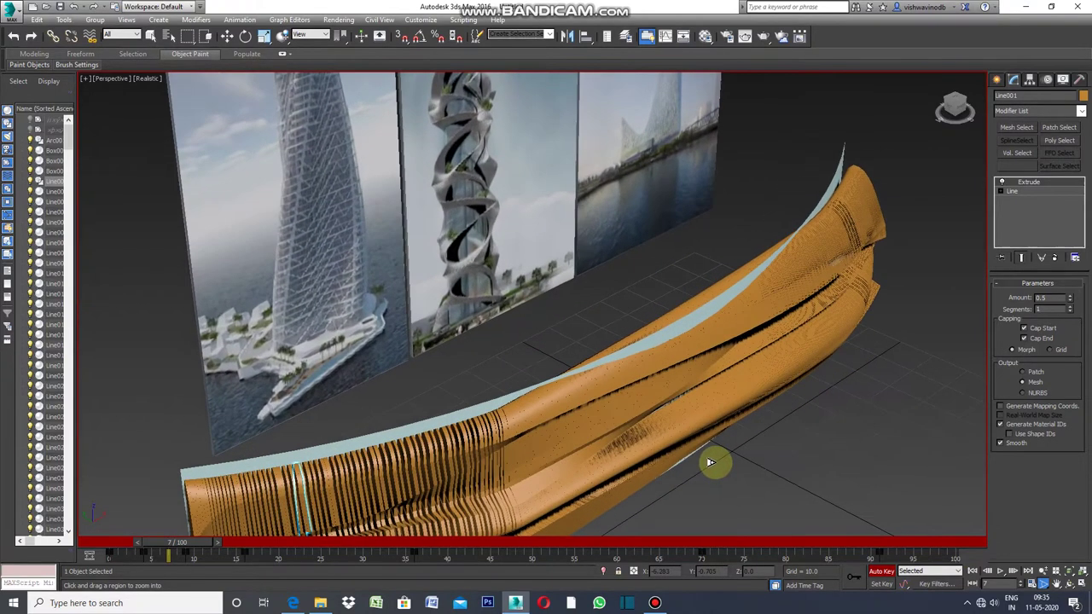
{"action": "scroll", "coordinate": [709, 463], "scroll_direction": "up", "scroll_amount": 1}
{"action": "scroll", "coordinate": [717, 466], "scroll_direction": "down", "scroll_amount": 1}
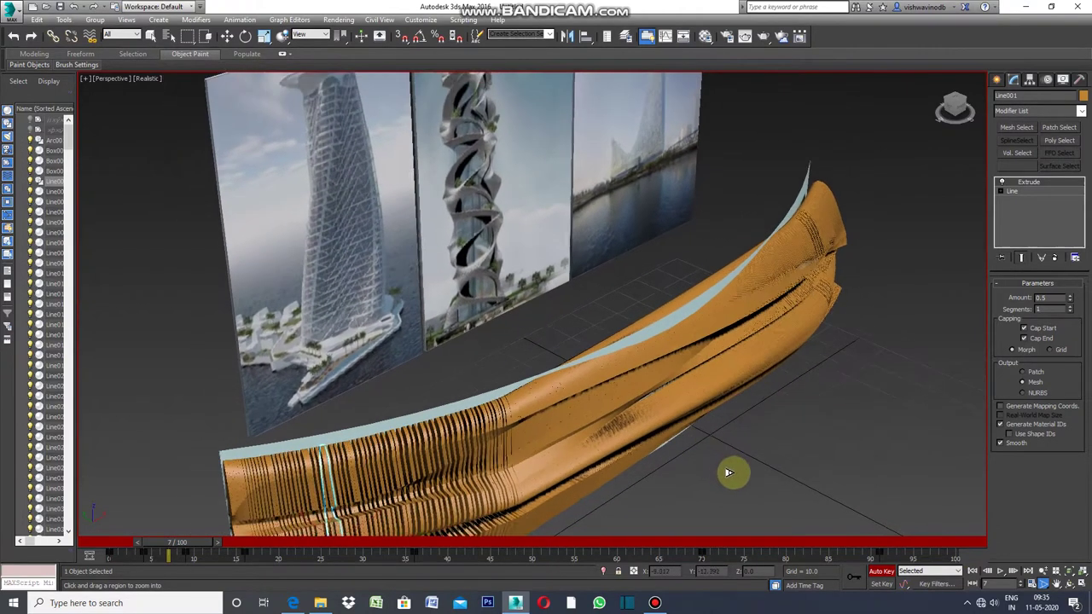
{"action": "scroll", "coordinate": [731, 473], "scroll_direction": "down", "scroll_amount": 1}
{"action": "scroll", "coordinate": [737, 479], "scroll_direction": "down", "scroll_amount": 1}
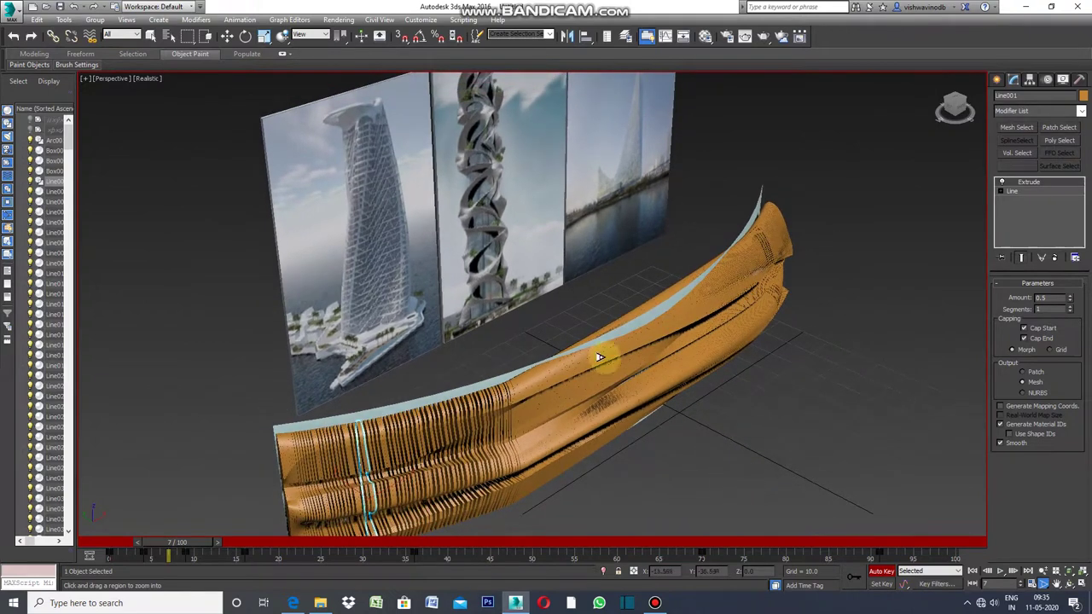
{"action": "left_click", "coordinate": [1056, 584]}
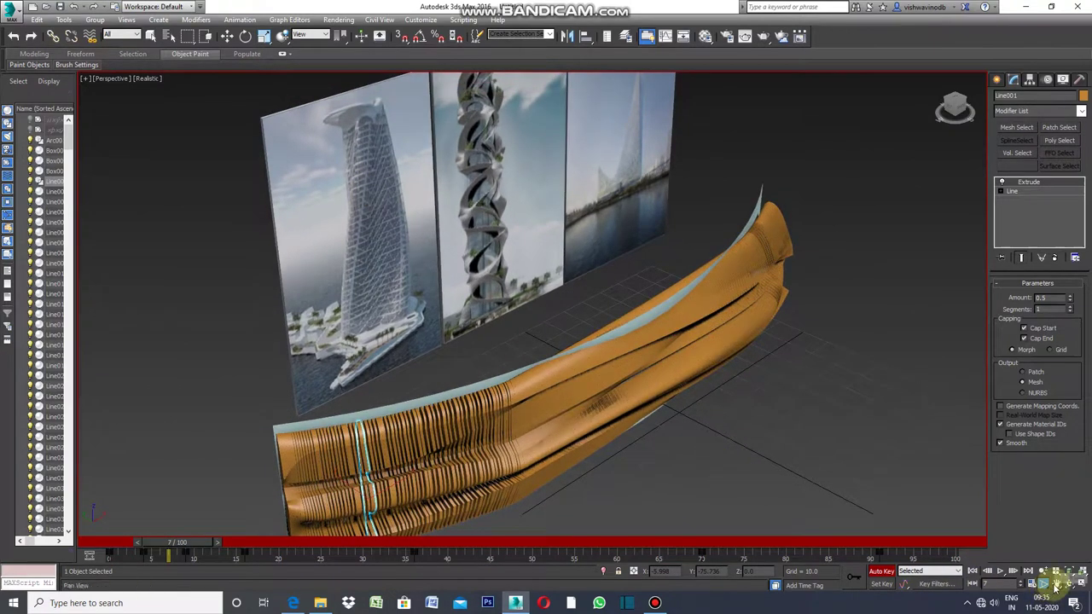
{"action": "mouse_move", "coordinate": [785, 486]}
{"action": "left_mouse_down"}
{"action": "mouse_move", "coordinate": [757, 426]}
{"action": "mouse_move", "coordinate": [707, 367]}
{"action": "mouse_move", "coordinate": [643, 356]}
{"action": "mouse_move", "coordinate": [667, 375]}
{"action": "left_mouse_up"}
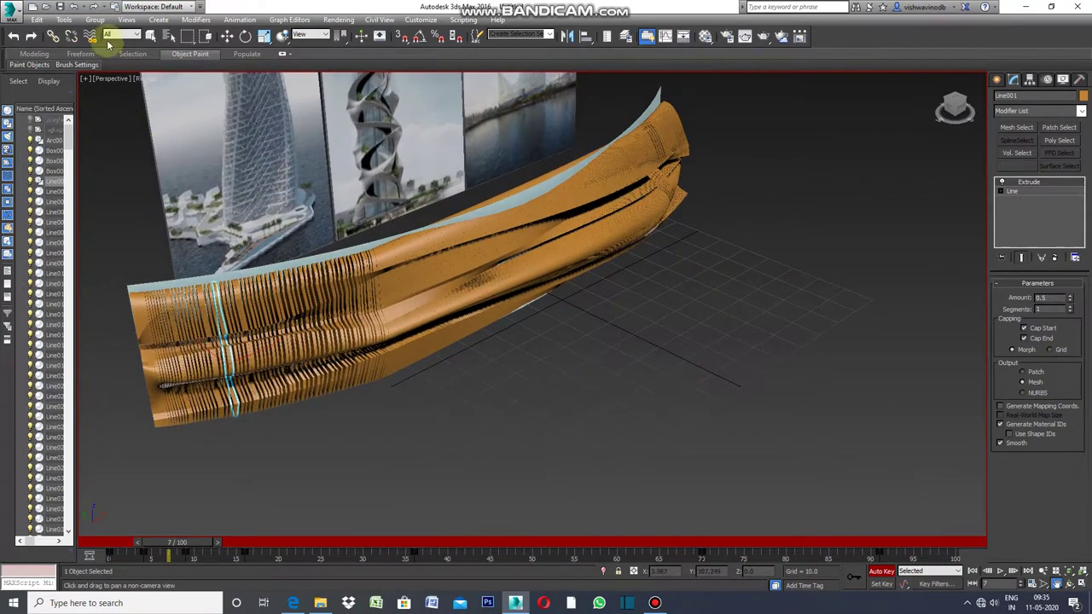
{"action": "left_click", "coordinate": [65, 19]}
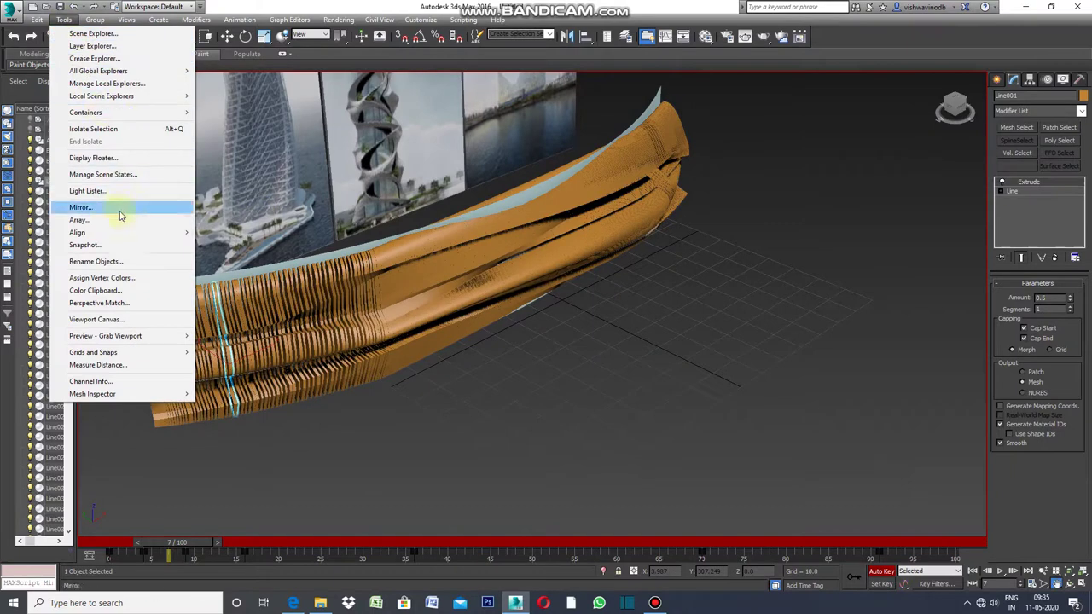
Snapshot the animated profile over frames 0–100 as 600 copies
{"action": "left_click", "coordinate": [156, 249]}
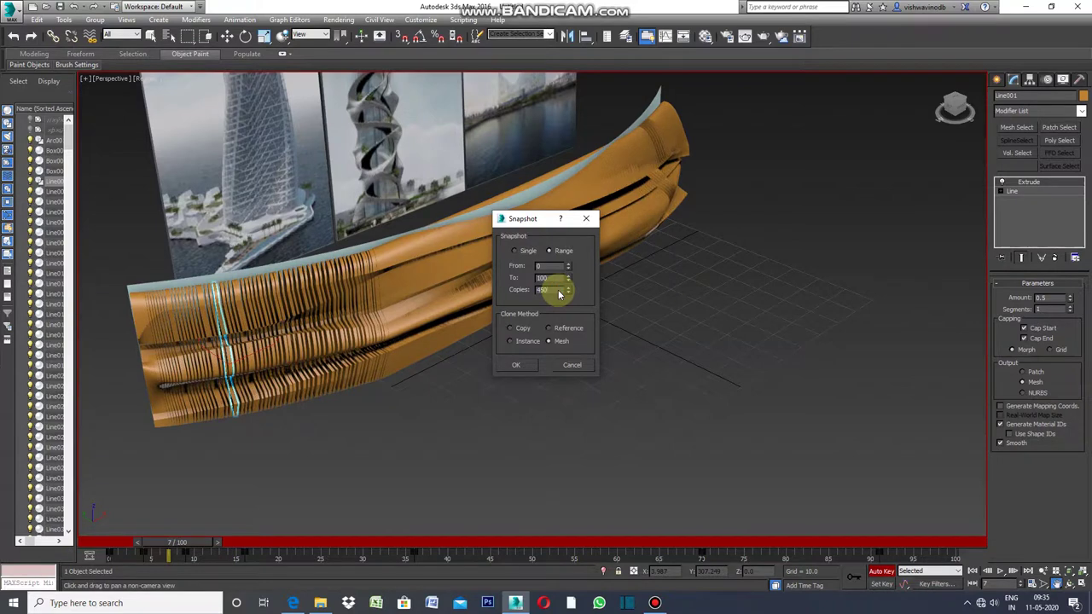
{"action": "type", "text": "600"}
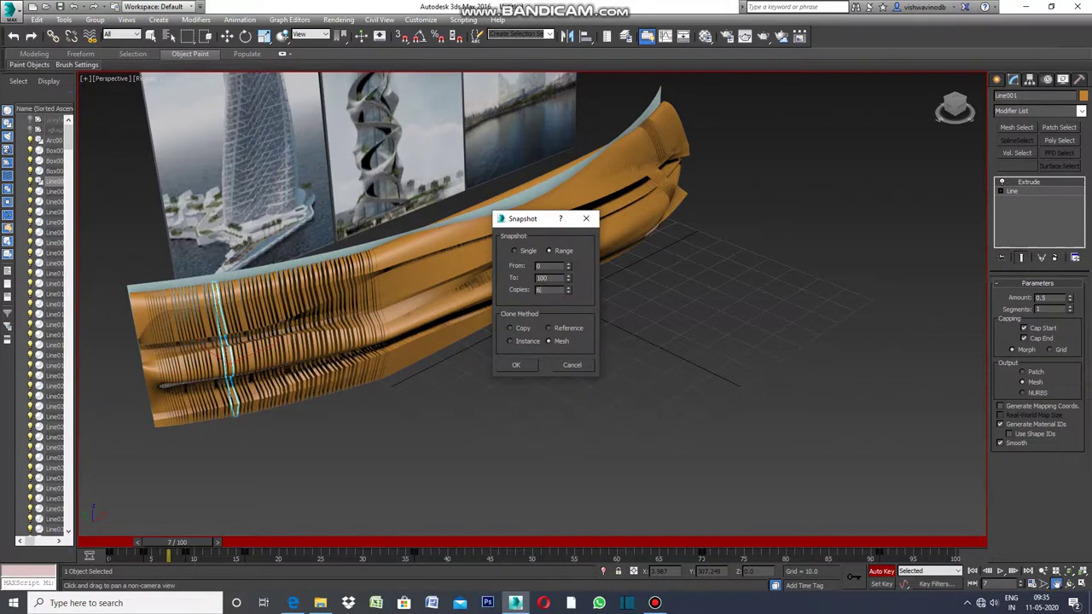
{"action": "left_click", "coordinate": [522, 366]}
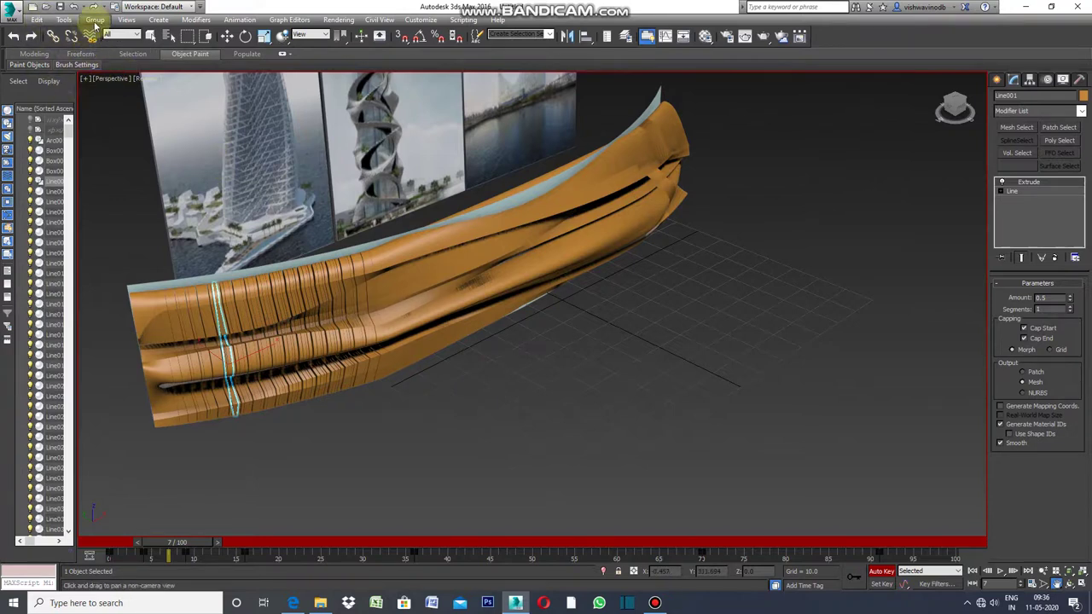
Take another snapshot of 150 mesh copies over frames 0–100
{"action": "left_click", "coordinate": [64, 18]}
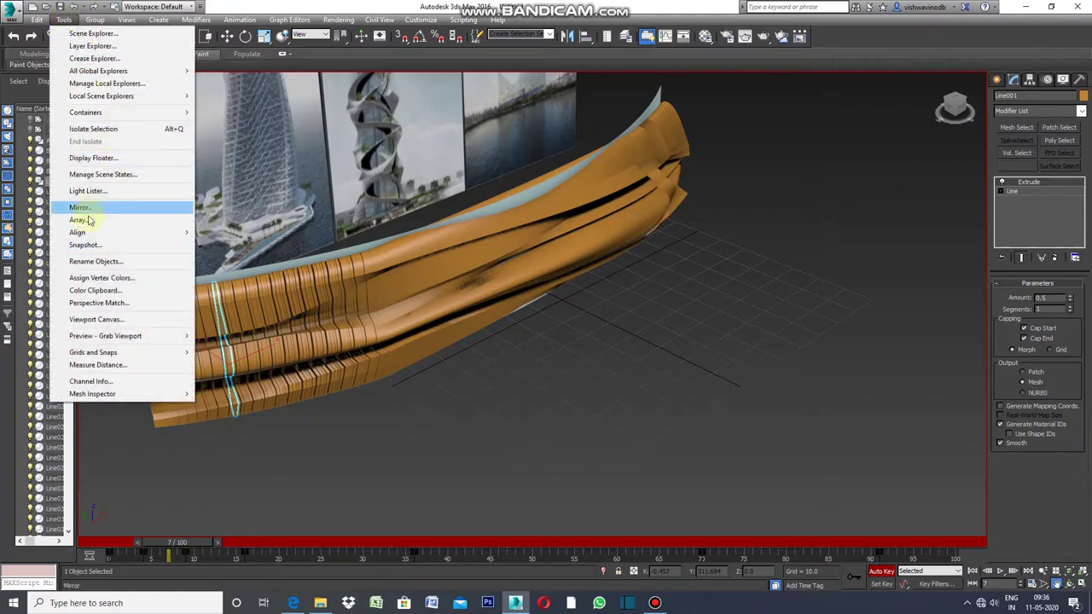
{"action": "left_click", "coordinate": [96, 247]}
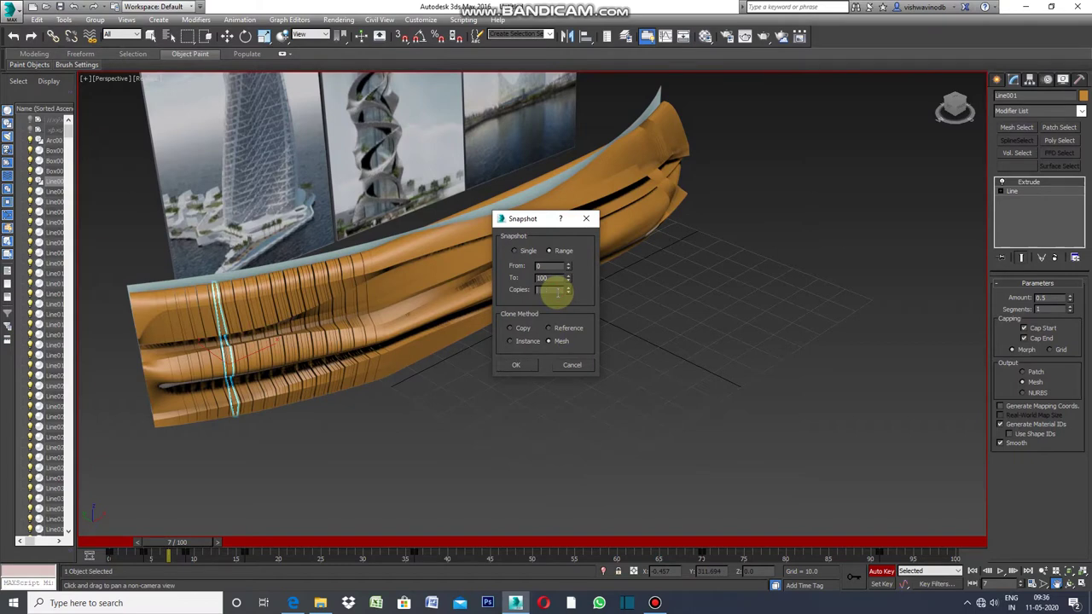
{"action": "type", "text": "150"}
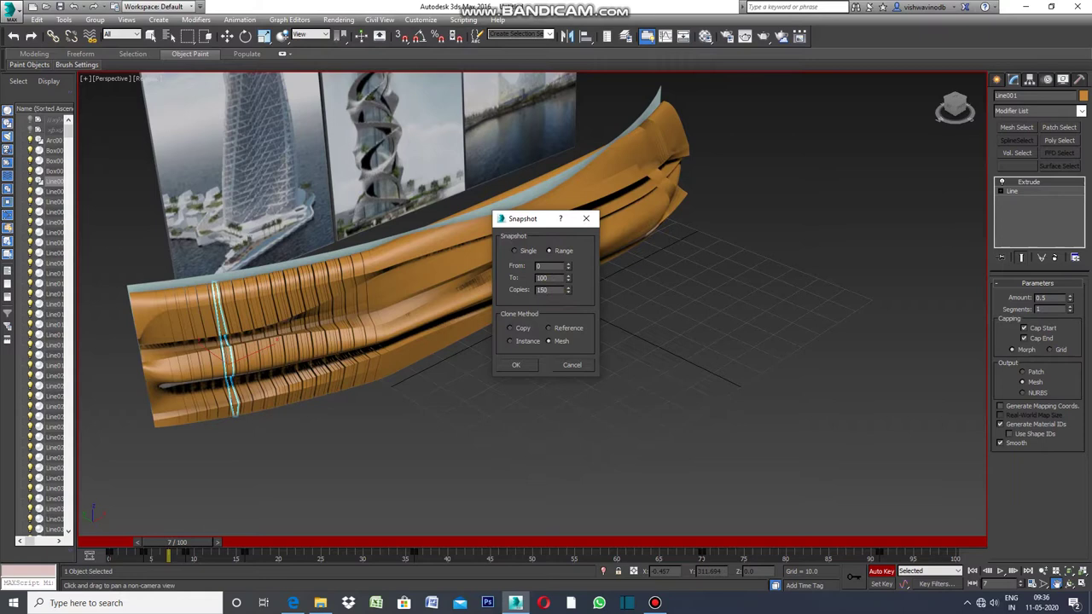
{"action": "left_click", "coordinate": [517, 367]}
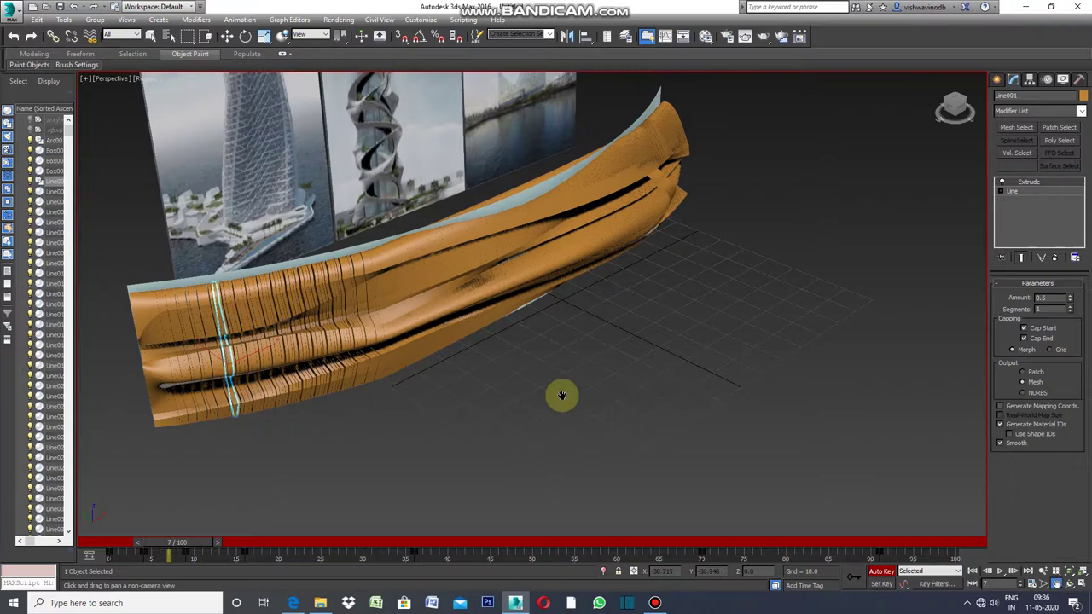
{"action": "left_click", "coordinate": [66, 19]}
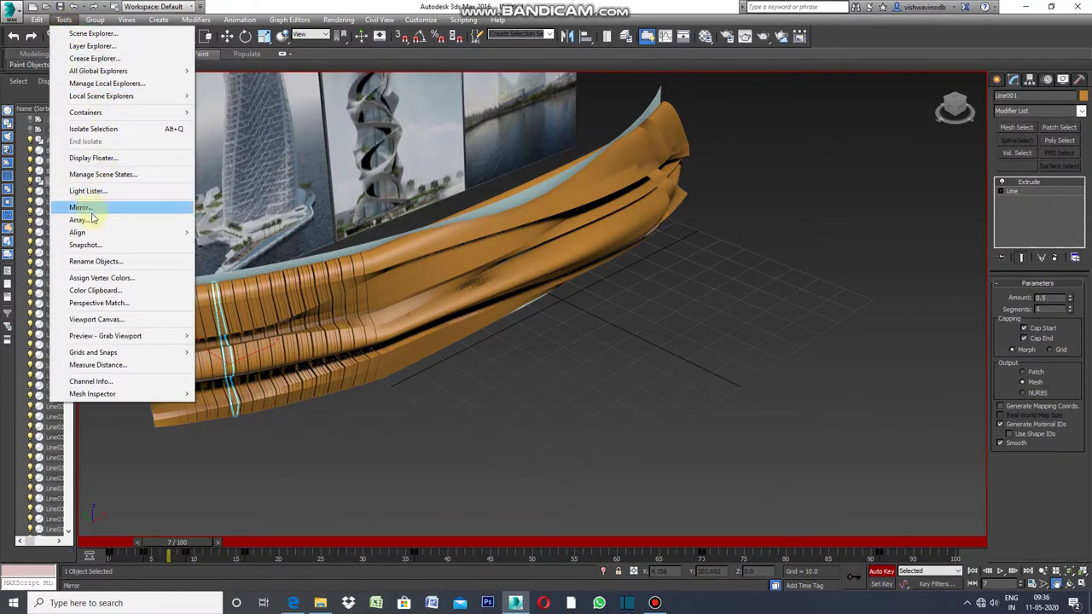
Snapshot 1200 mesh copies of the profile across frames 0–100
{"action": "left_click", "coordinate": [94, 246]}
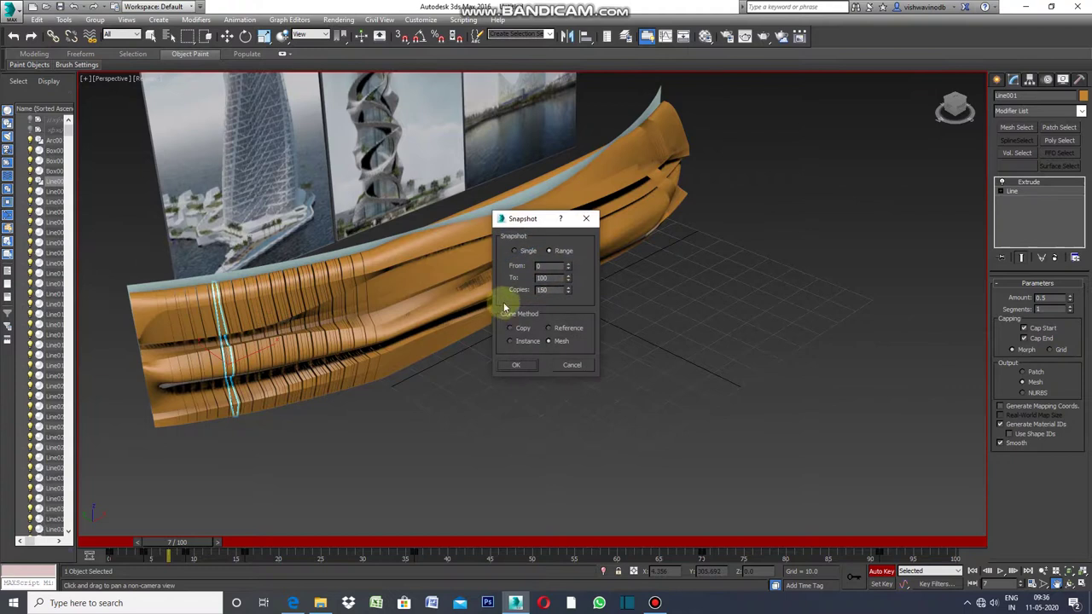
{"action": "left_click", "coordinate": [554, 291]}
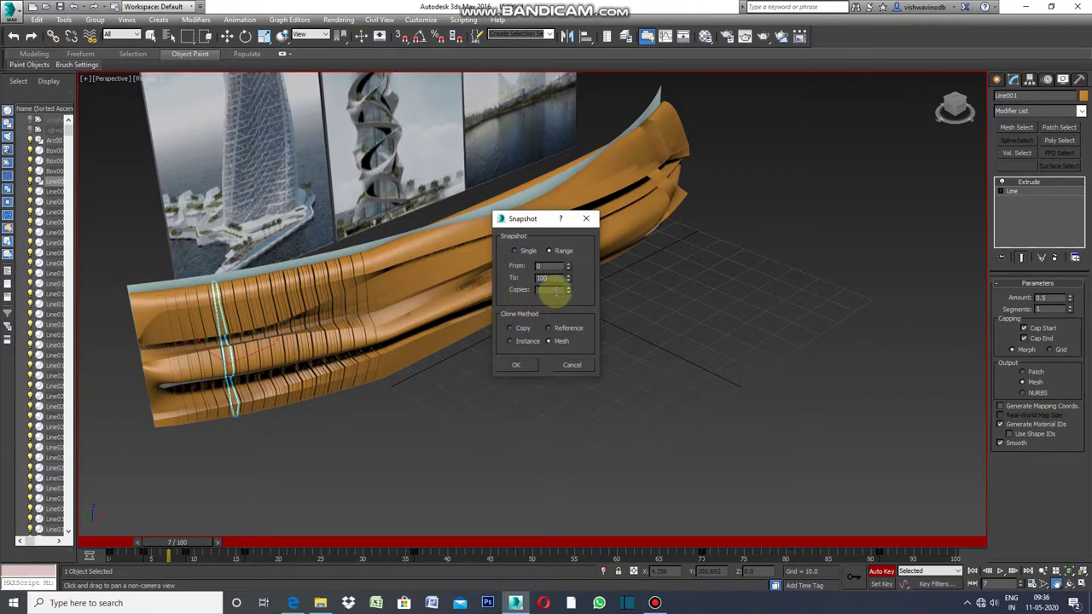
{"action": "type", "text": "1200"}
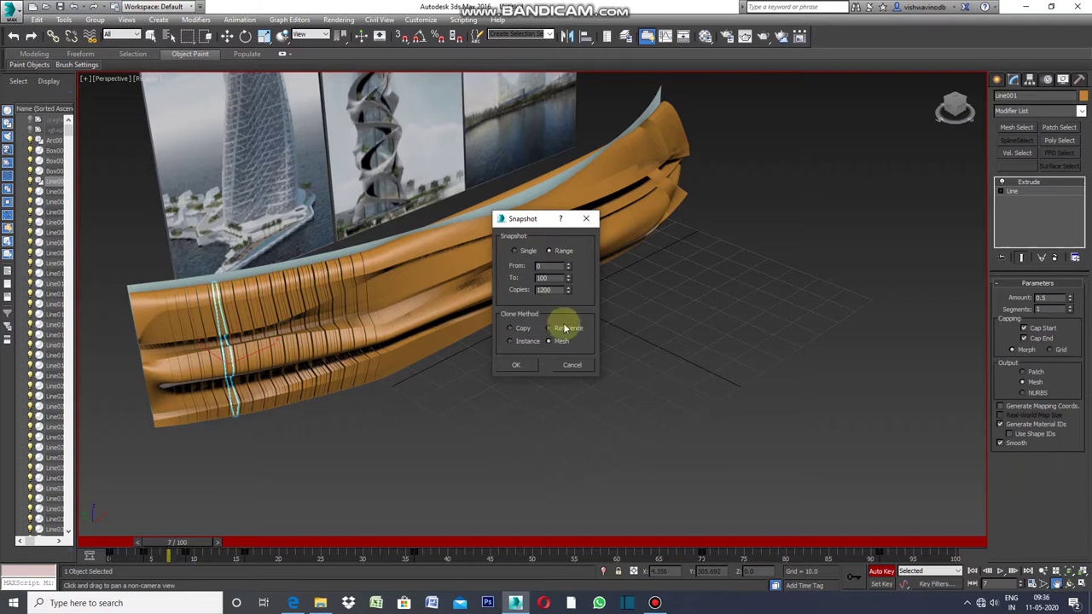
{"action": "left_click", "coordinate": [521, 369]}
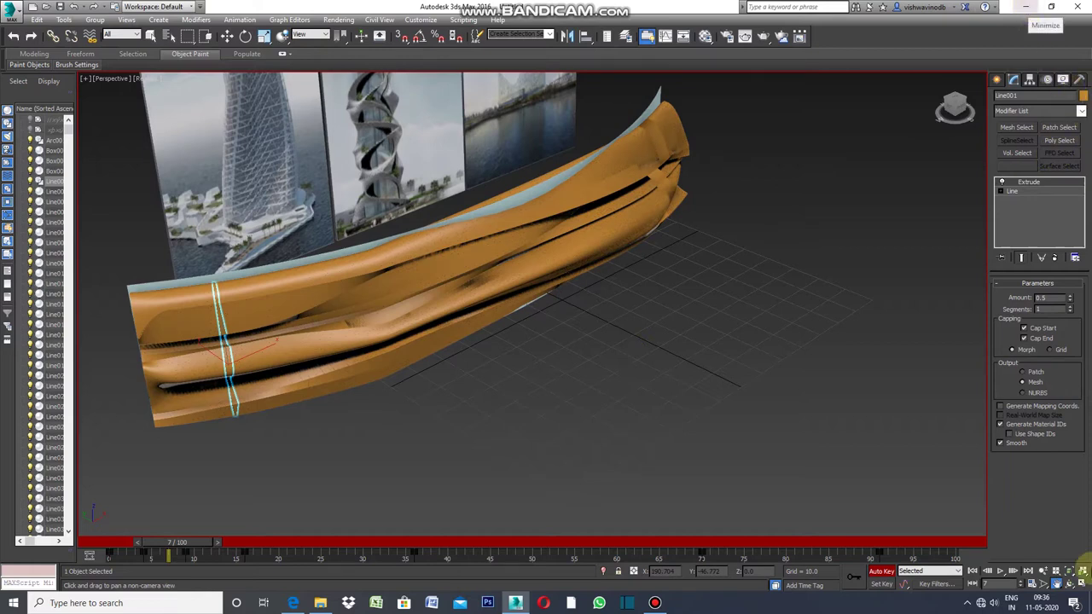
{"action": "left_click", "coordinate": [1044, 584]}
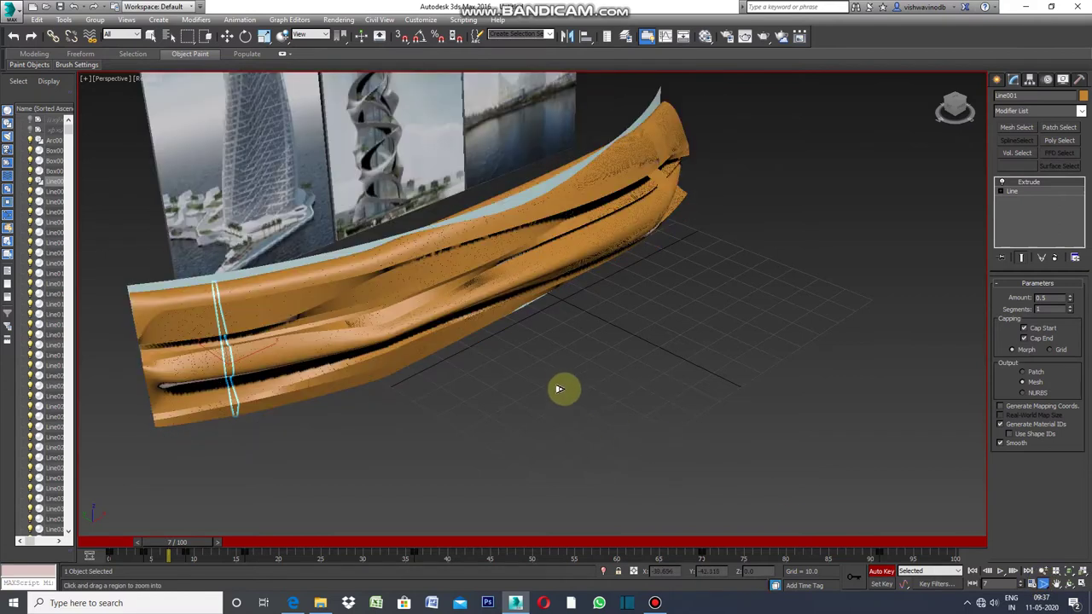
Zoom and pan the Perspective view to inspect the dense orange ribbon up close
{"action": "scroll", "coordinate": [565, 380], "scroll_direction": "up", "scroll_amount": 1}
{"action": "scroll", "coordinate": [569, 370], "scroll_direction": "up", "scroll_amount": 2}
{"action": "scroll", "coordinate": [570, 364], "scroll_direction": "up", "scroll_amount": 2}
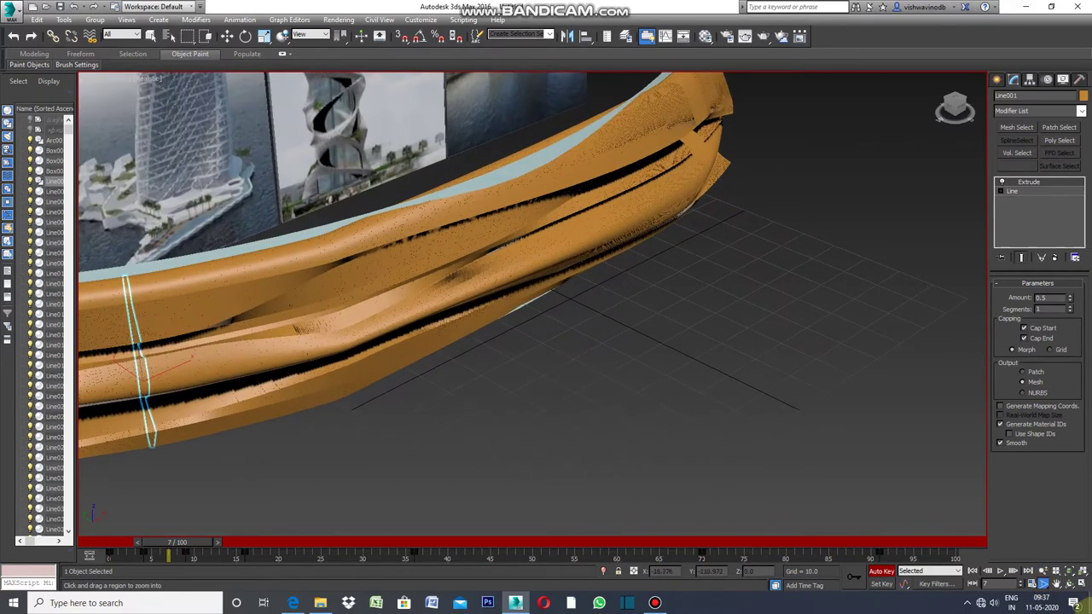
{"action": "scroll", "coordinate": [752, 422], "scroll_direction": "down", "scroll_amount": 1}
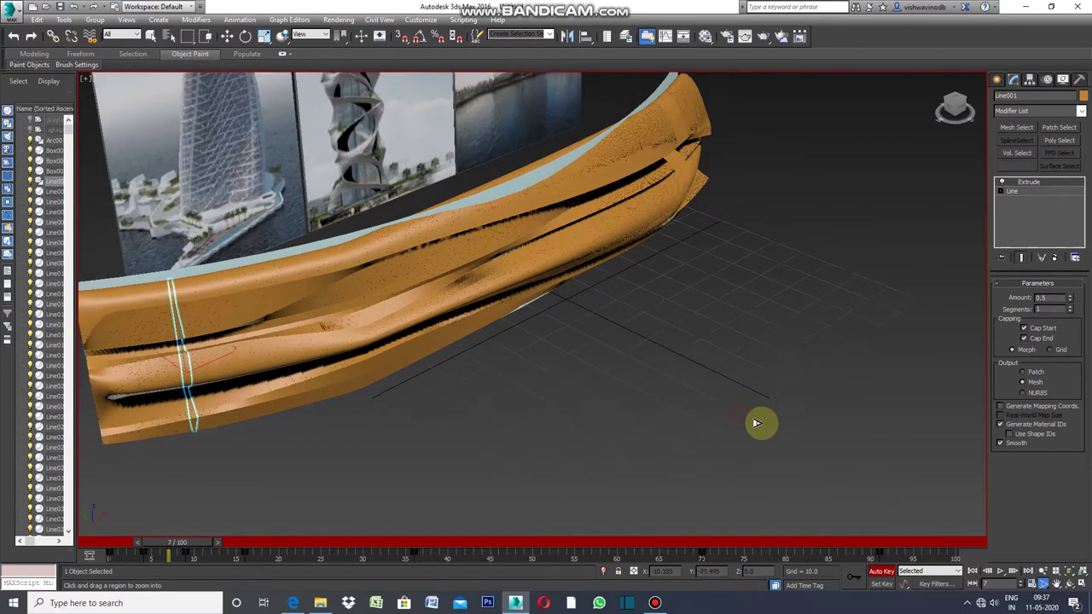
{"action": "scroll", "coordinate": [763, 424], "scroll_direction": "down", "scroll_amount": 1}
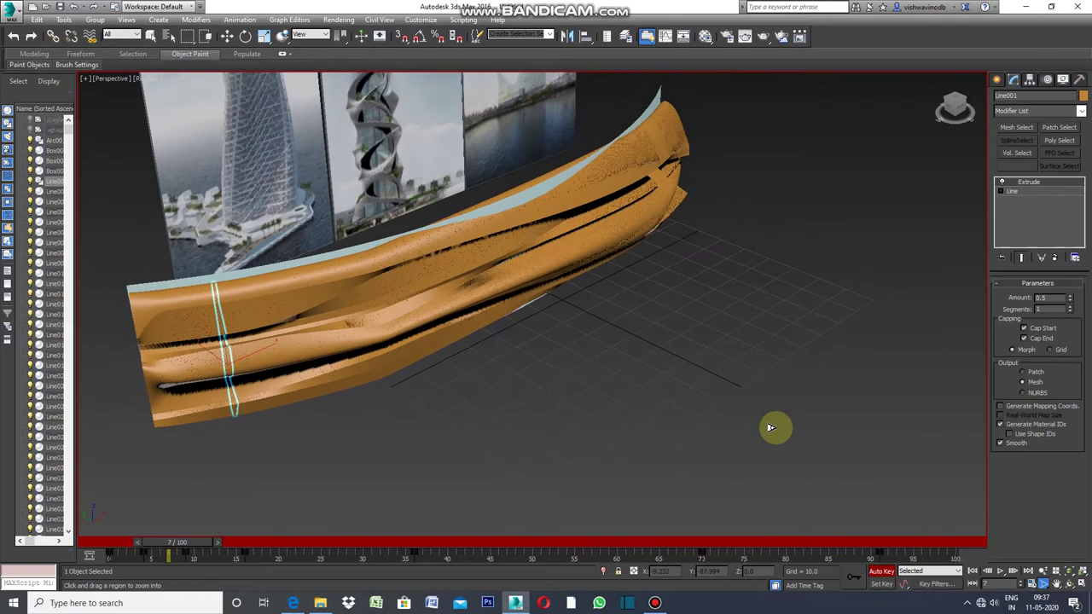
{"action": "left_click", "coordinate": [1058, 584]}
{"action": "left_click_drag", "start_coordinate": [734, 413], "coordinate": [816, 448]}
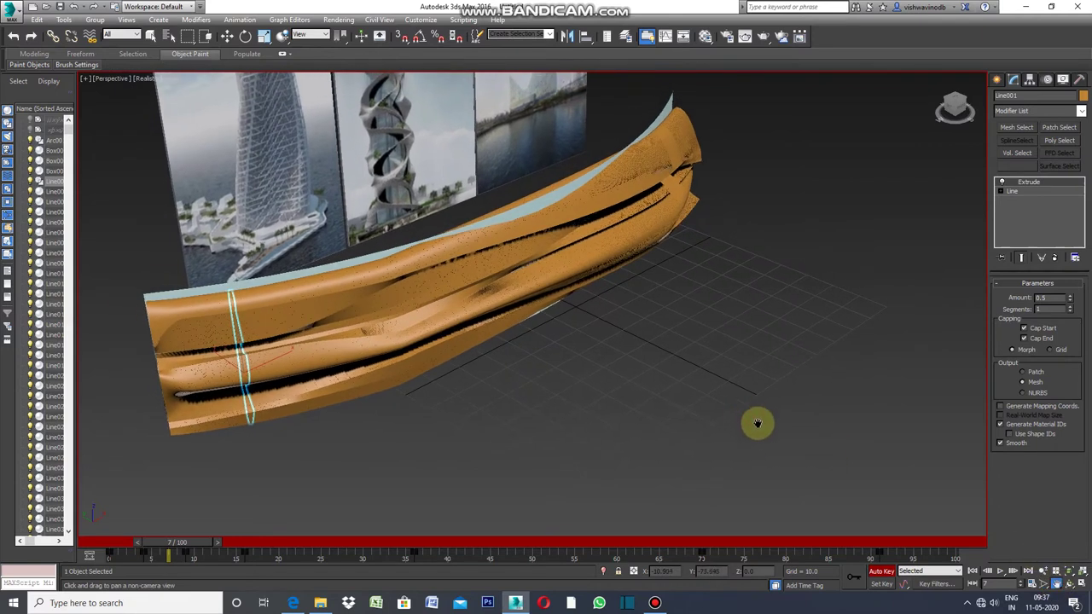
{"action": "left_click", "coordinate": [1042, 585]}
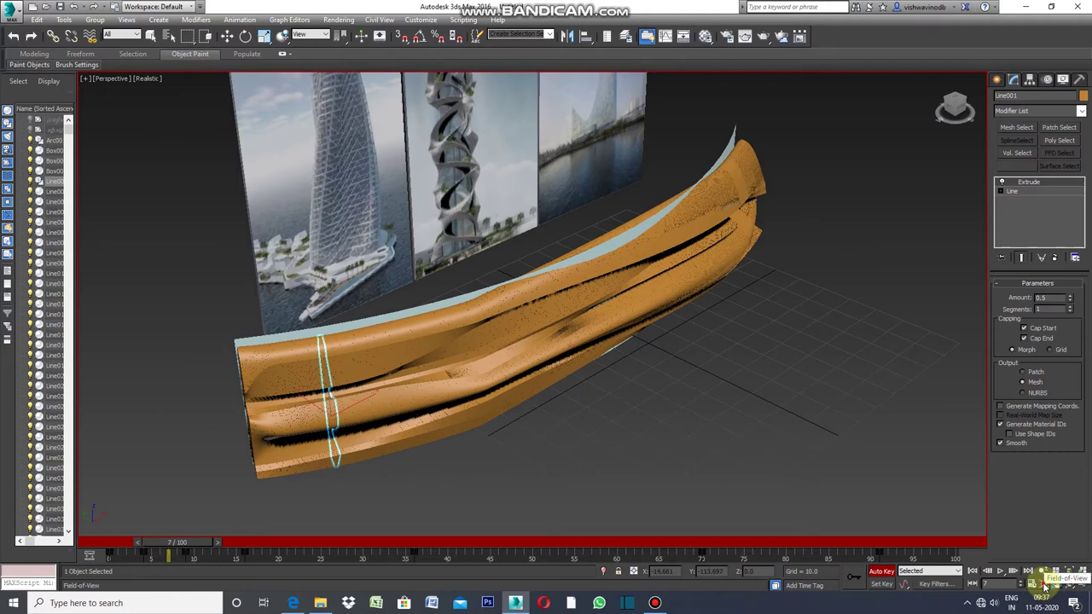
{"action": "scroll", "coordinate": [717, 410], "scroll_direction": "up", "scroll_amount": 1}
{"action": "scroll", "coordinate": [713, 405], "scroll_direction": "up", "scroll_amount": 2}
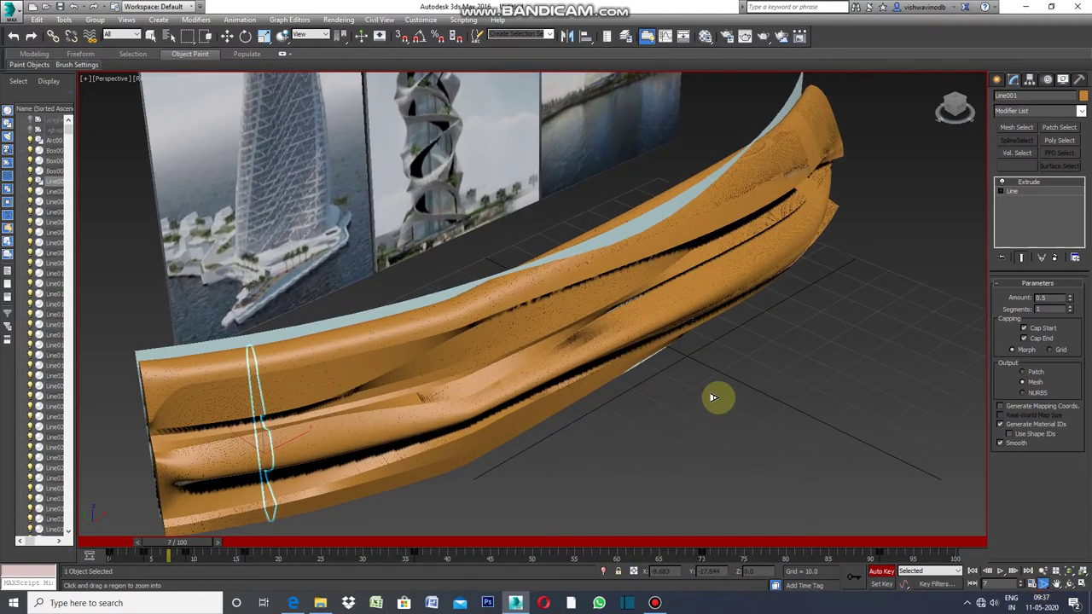